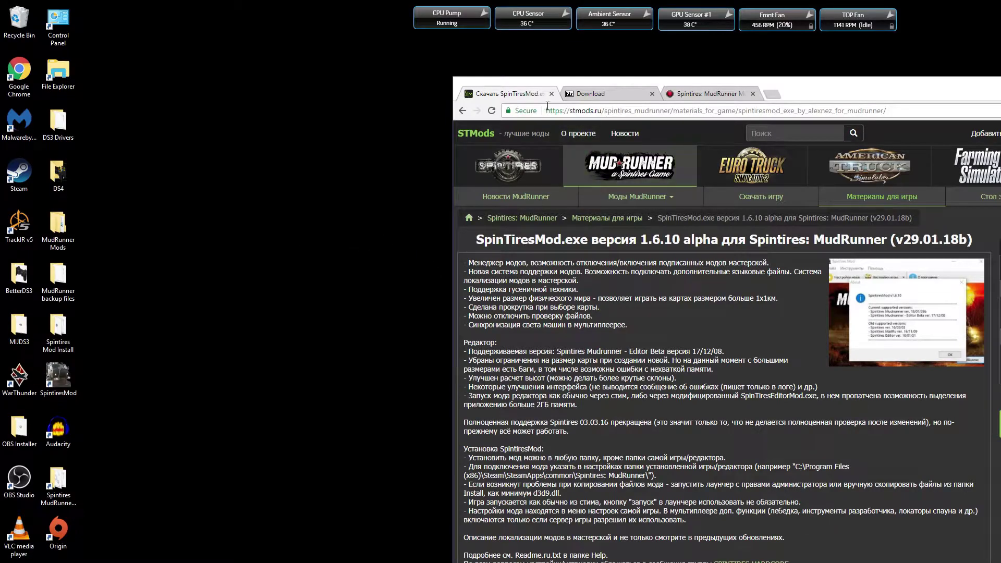
# Translate the SpinTiresMod.exe 1.6.10 alpha page into English and highlight its feature lines, including tracked-vehicle support.
pyautogui.moveTo(545, 110); pyautogui.dragTo(891, 109)
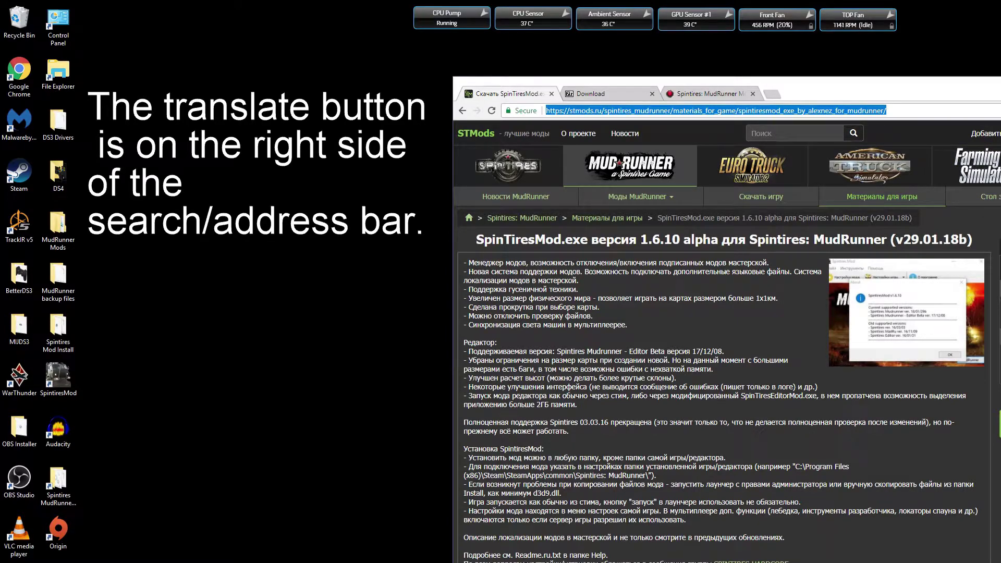
pyautogui.click(998, 110)
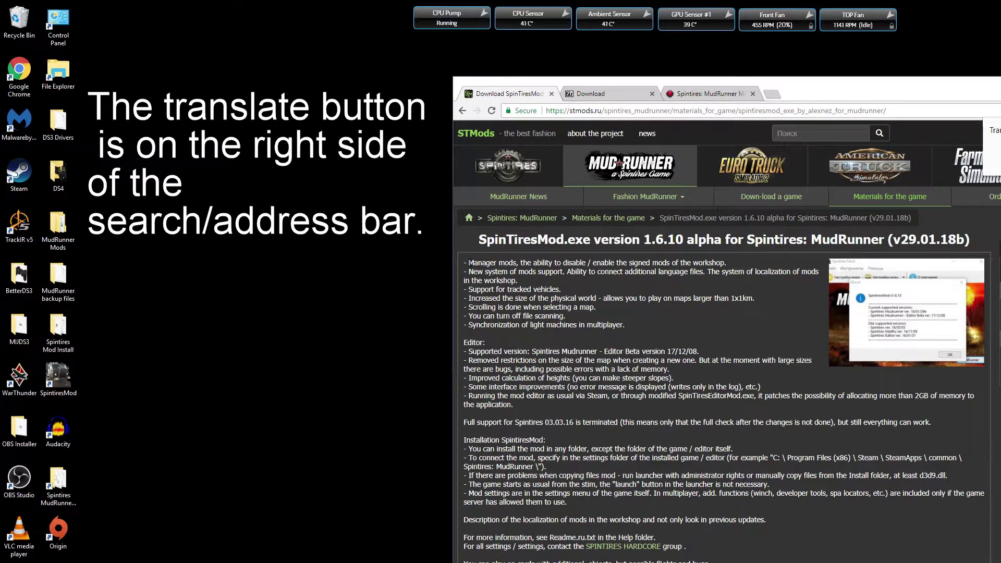
pyautogui.moveTo(469, 262); pyautogui.dragTo(585, 279)
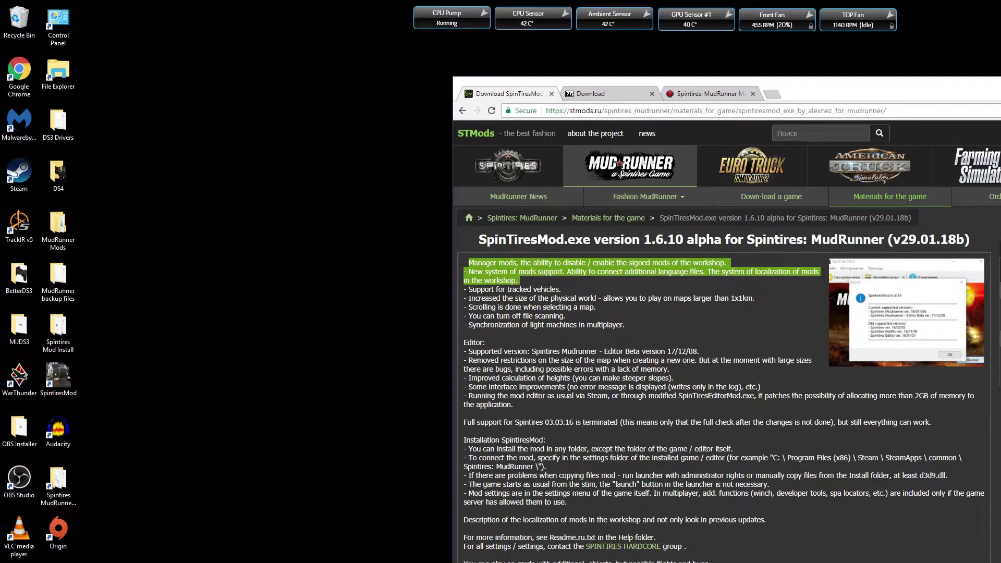
pyautogui.moveTo(468, 289); pyautogui.dragTo(562, 291)
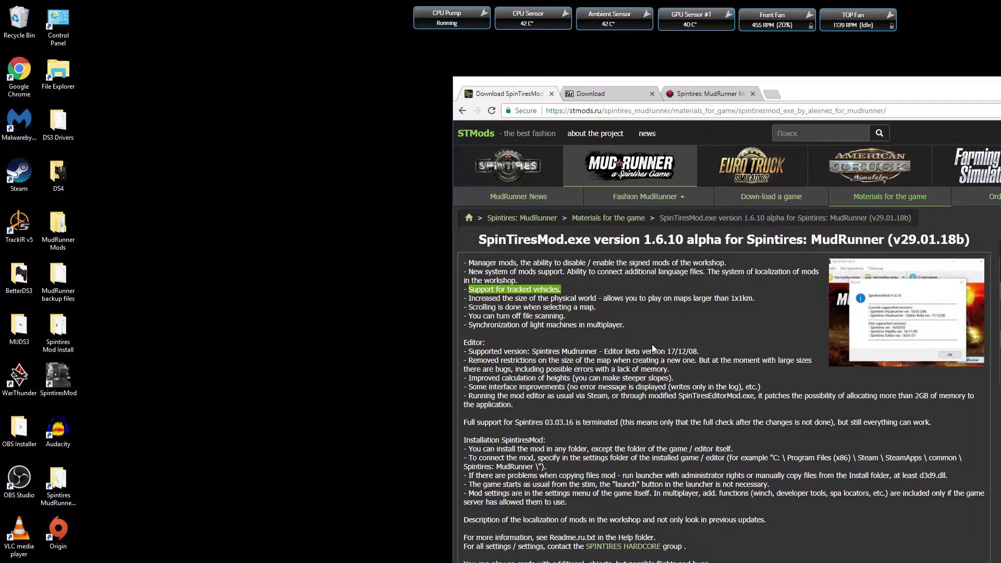
pyautogui.click(595, 315)
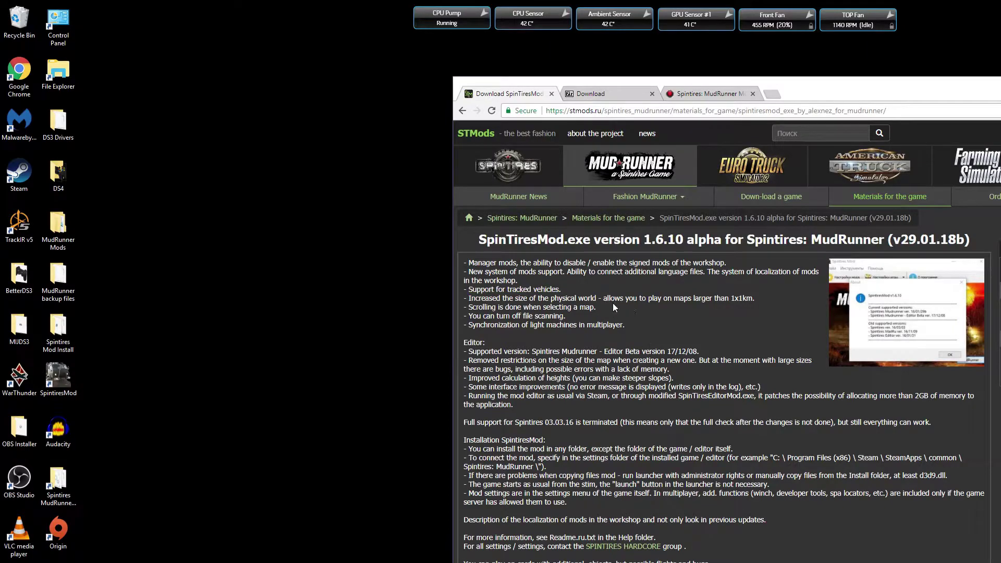
pyautogui.scroll(-5, 612, 302)
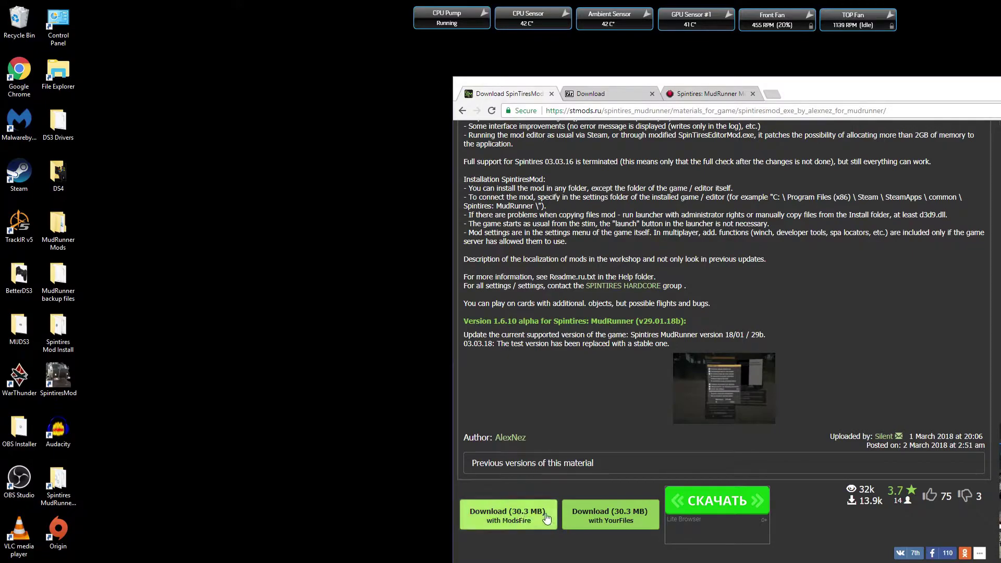
pyautogui.click(510, 522)
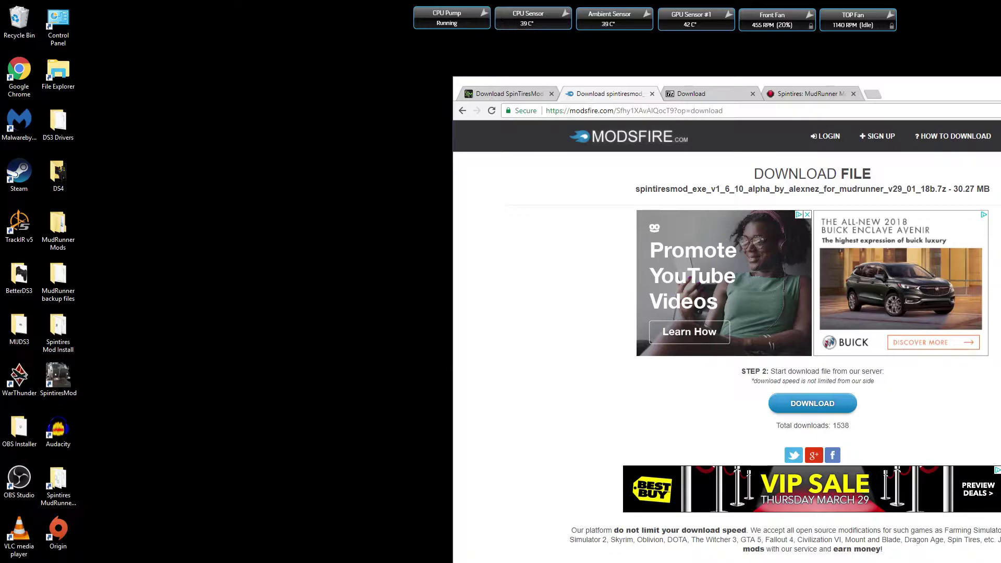
pyautogui.click(652, 95)
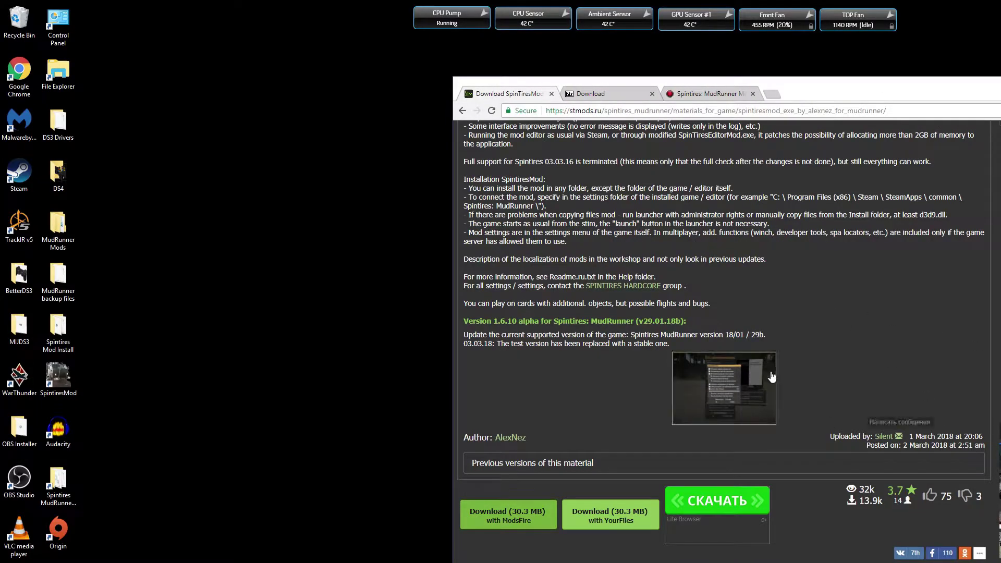
pyautogui.scroll(5, 818, 346)
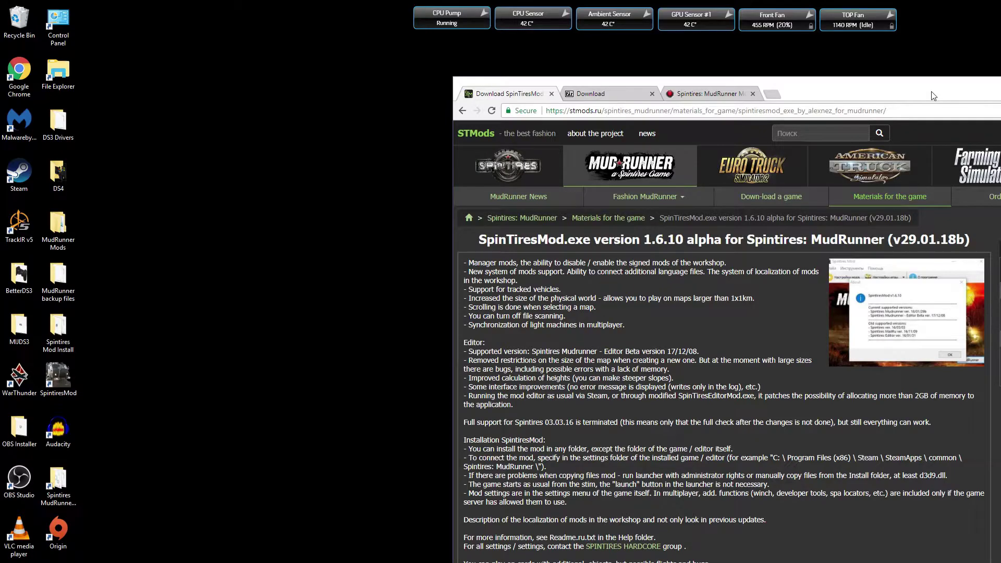
# Return to the Google results and open the 'Download - 7-Zip' page listing 7-Zip 18.01 installers.
pyautogui.click(579, 99)
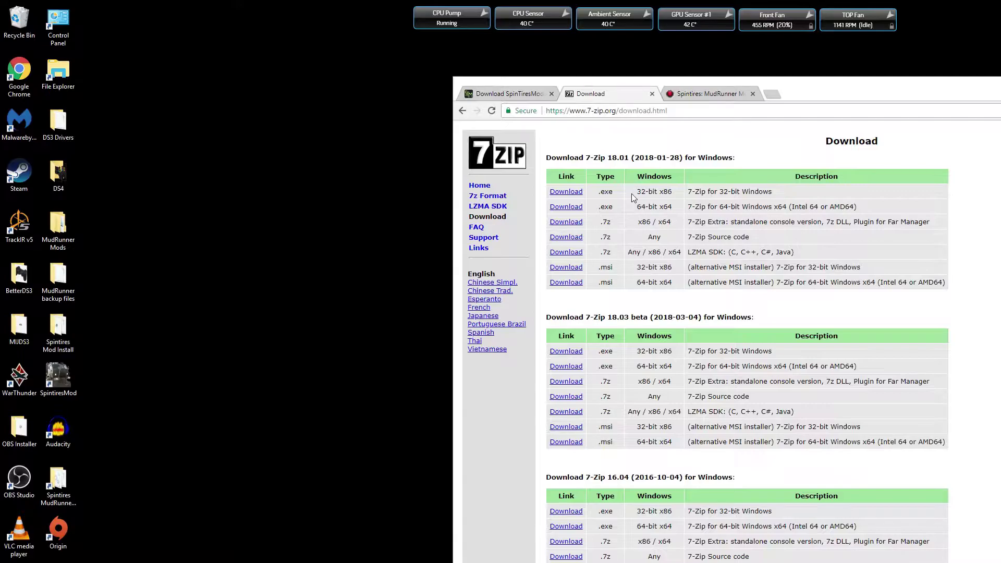
pyautogui.click(462, 111)
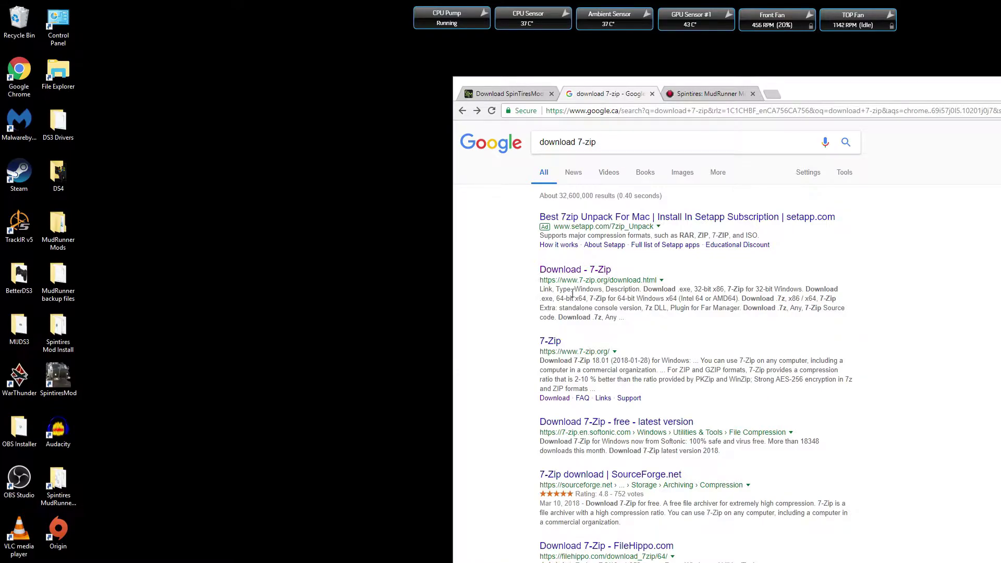
pyautogui.click(562, 271)
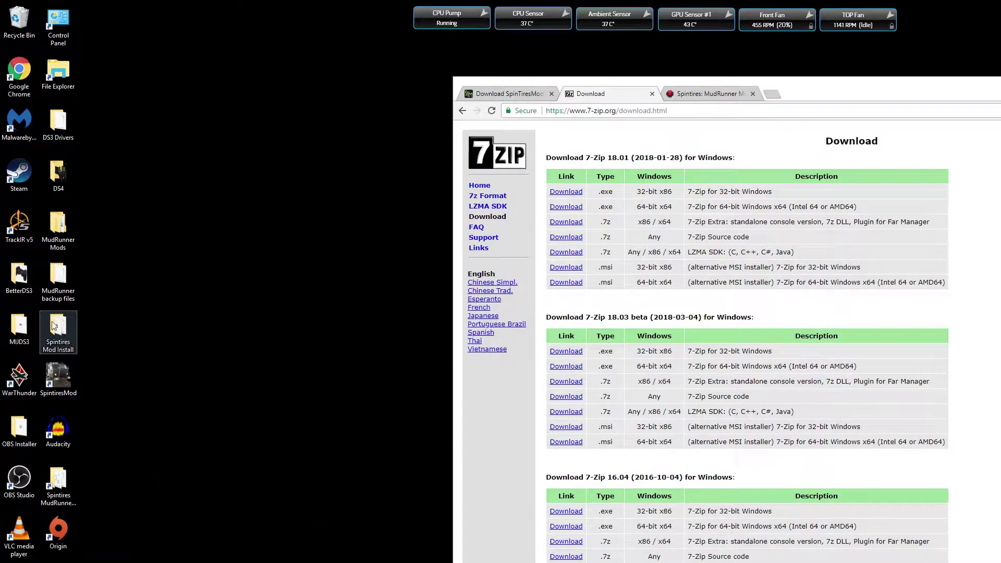
# Open MudRunner Mods > SpintiresModexe ver 169 and bring up the 7Z archive's options without extracting.
pyautogui.doubleClick(66, 245)
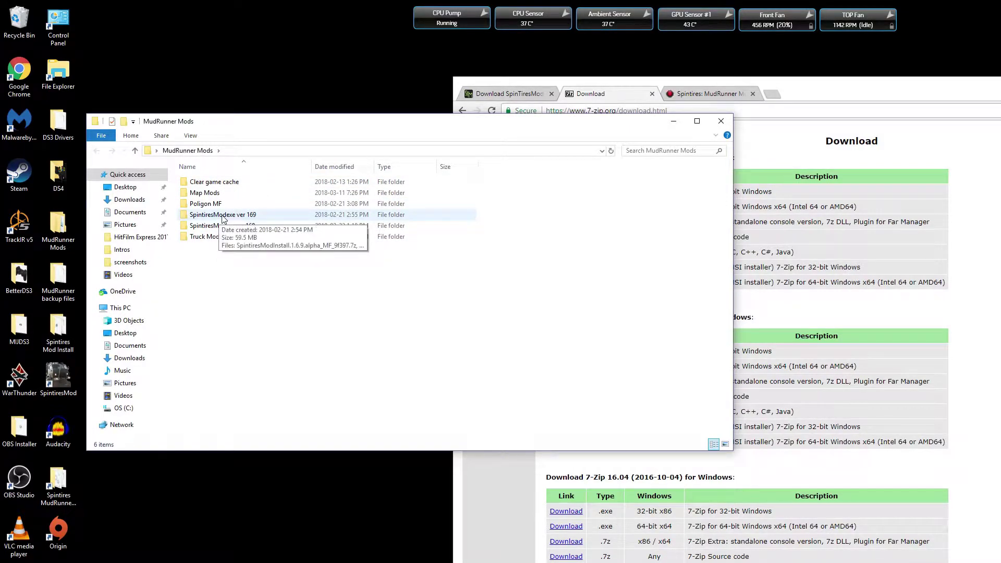
pyautogui.doubleClick(222, 215)
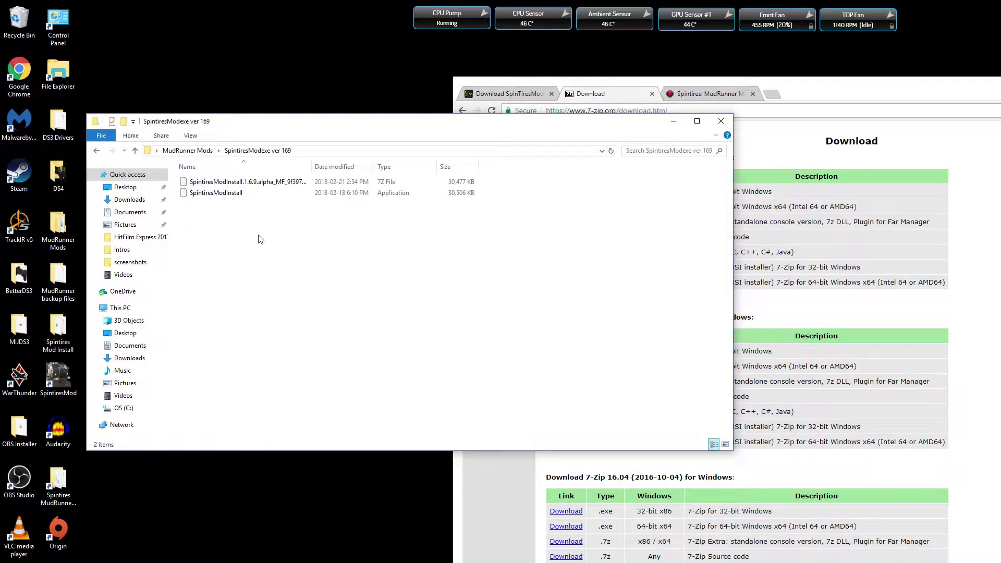
pyautogui.click(222, 184)
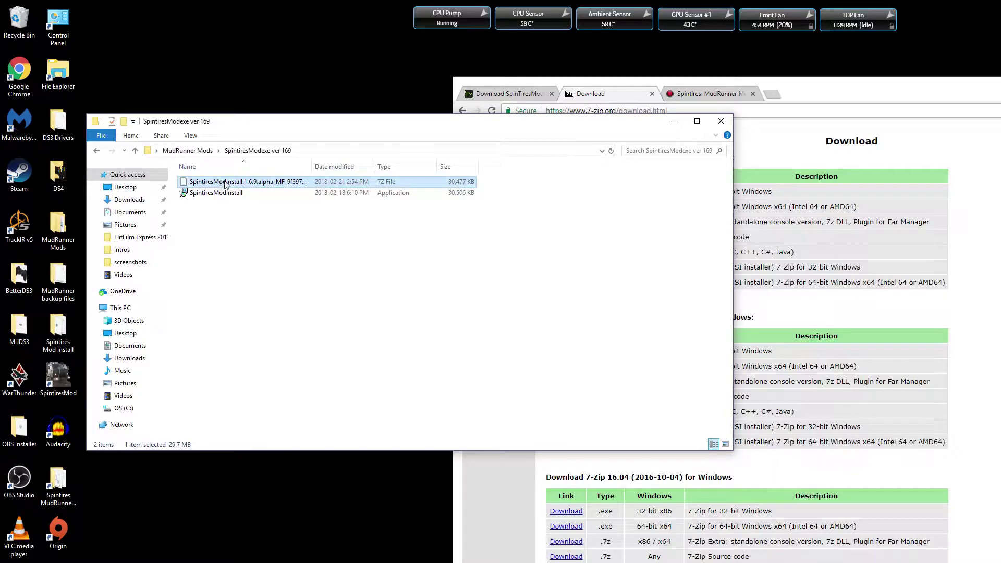
pyautogui.rightClick(225, 185)
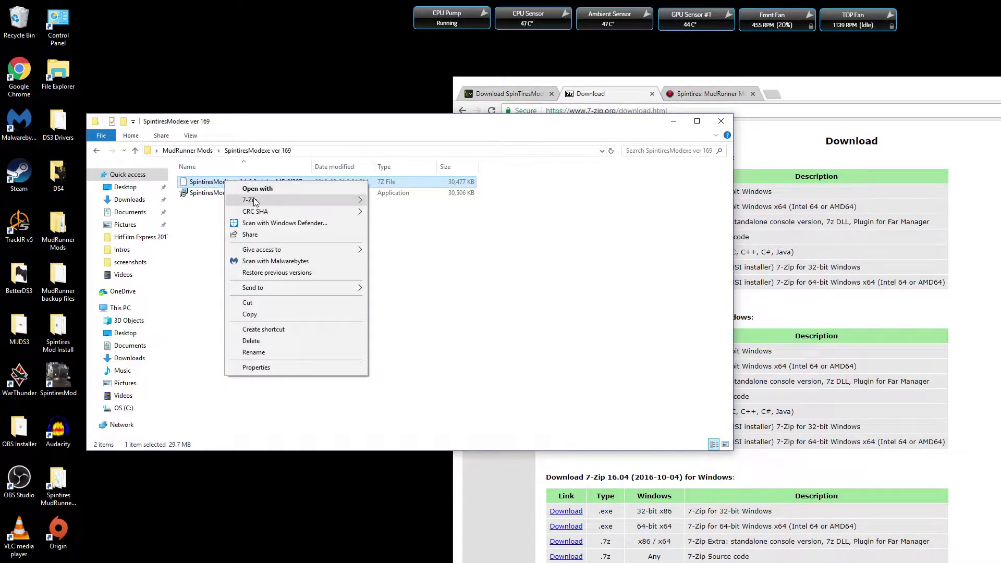
pyautogui.moveTo(254, 201)
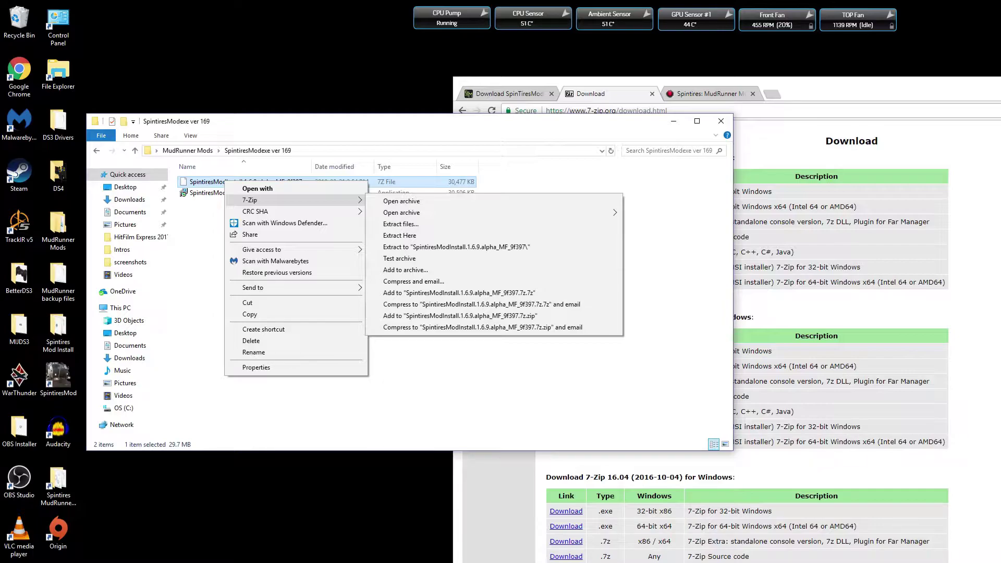
pyautogui.click(478, 429)
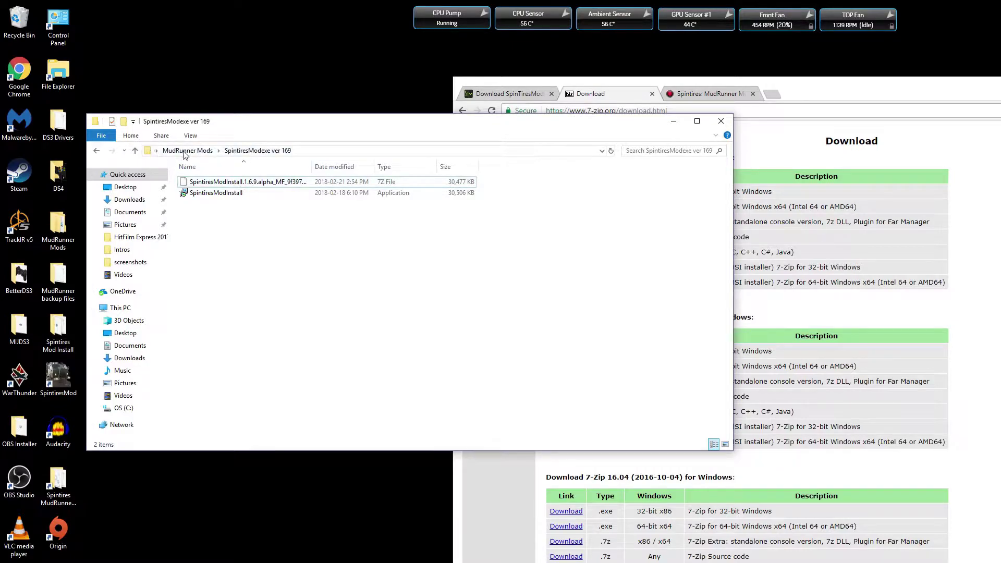
# Re-enter SpintiresModexe ver 169 and extract the 7Z archive there with 7-Zip Extract Here.
pyautogui.moveTo(257, 126); pyautogui.dragTo(297, 150)
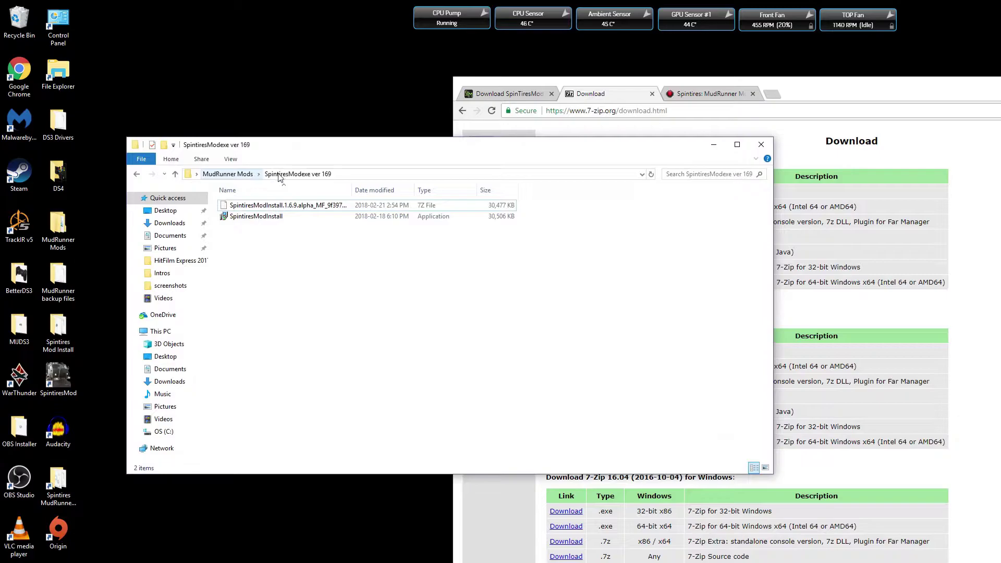
pyautogui.click(136, 173)
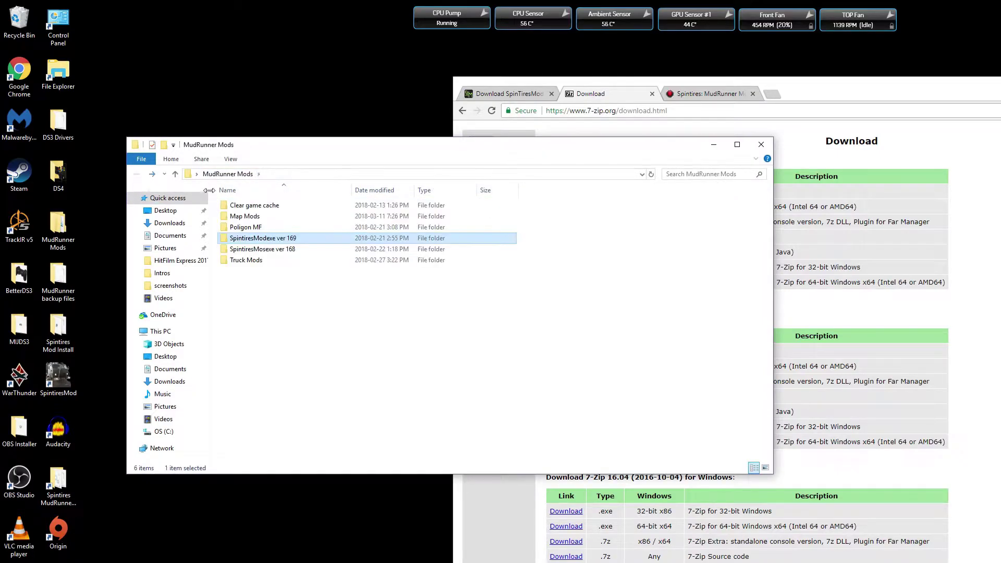
pyautogui.click(263, 250)
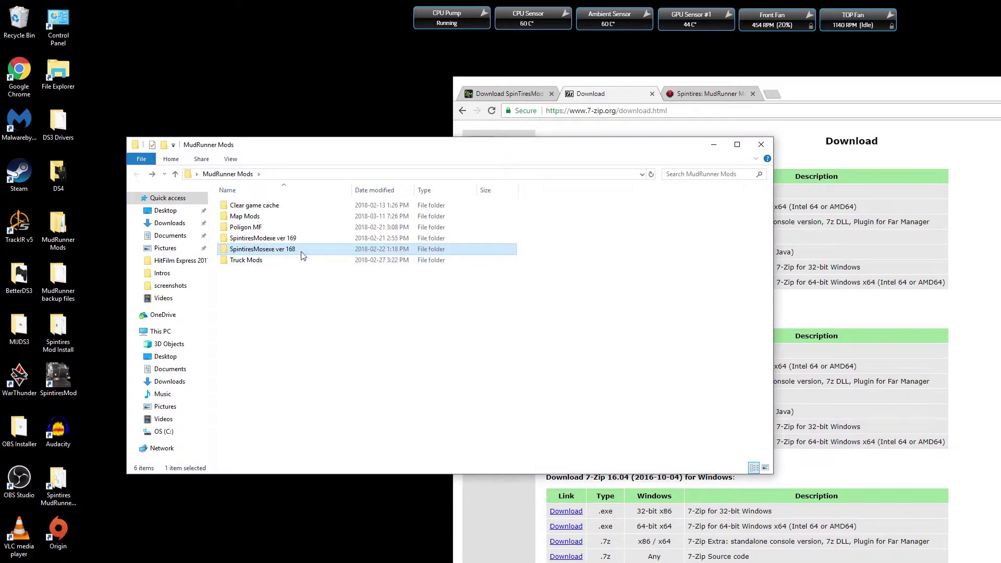
pyautogui.moveTo(302, 253)
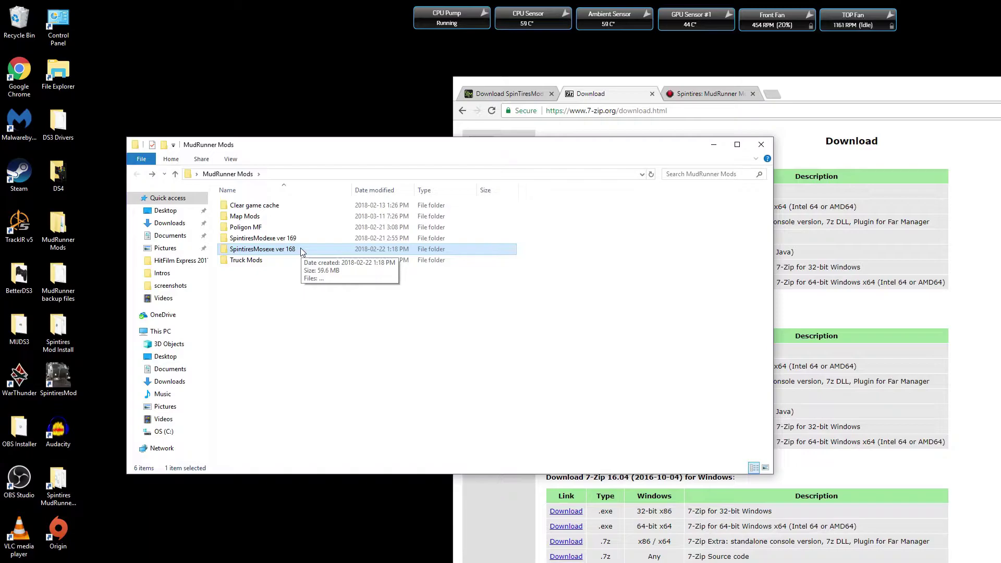
pyautogui.click(264, 240)
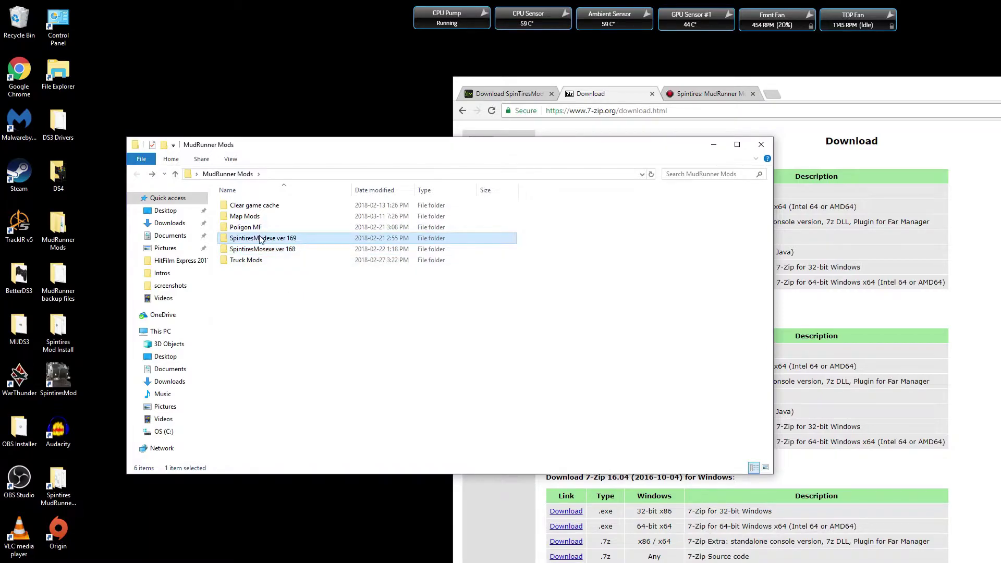
pyautogui.doubleClick(276, 240)
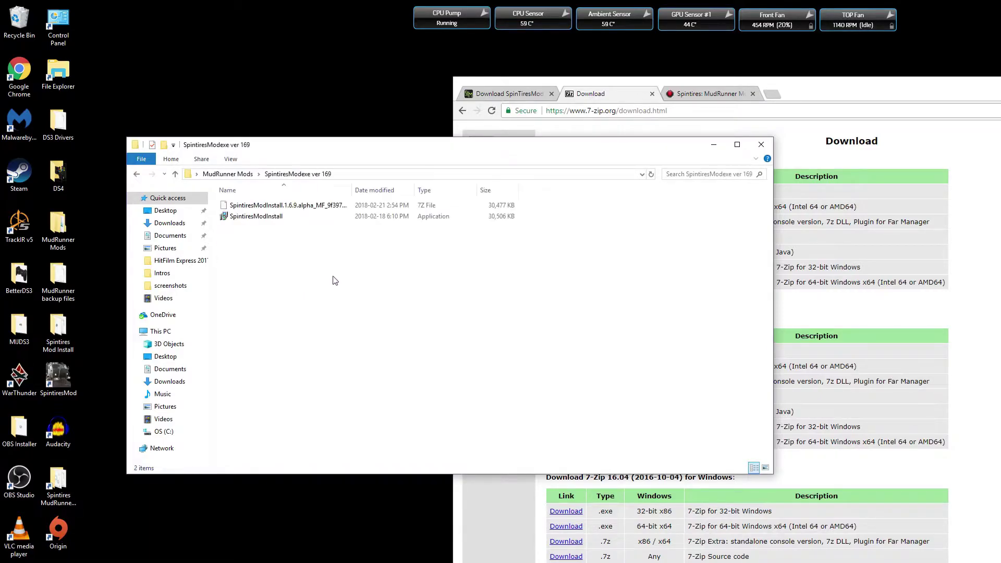
pyautogui.click(282, 207)
pyautogui.rightClick(282, 207)
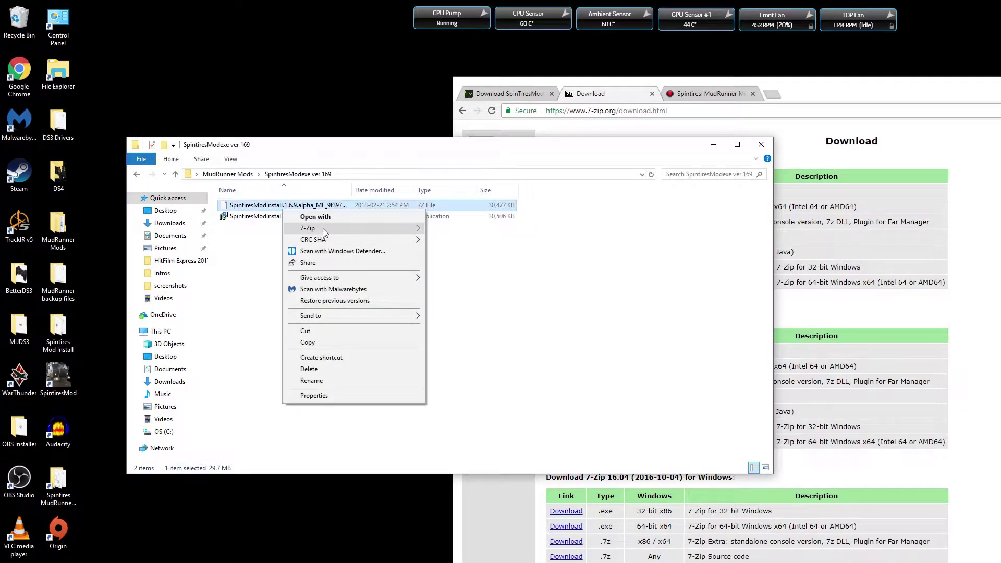
pyautogui.moveTo(323, 229)
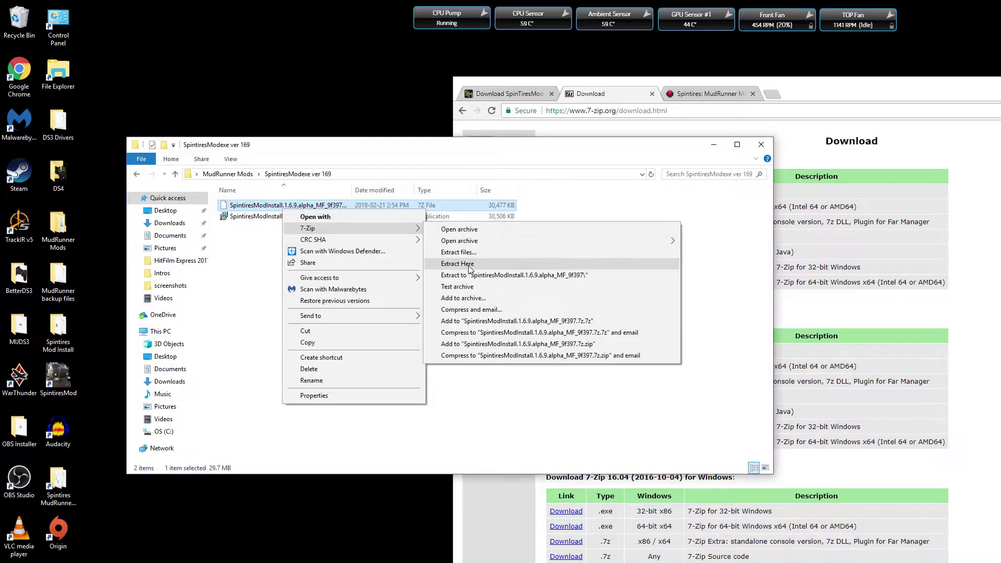
pyautogui.click(250, 296)
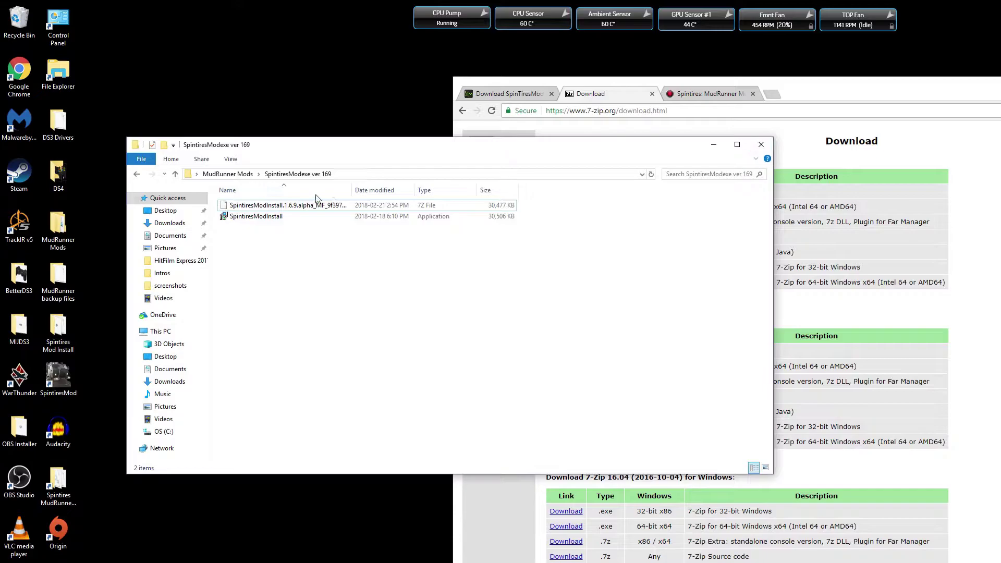
# Run SpintiresModInstall with a desktop shortcut, install, and finish with SpintiresMod launching.
pyautogui.doubleClick(290, 217)
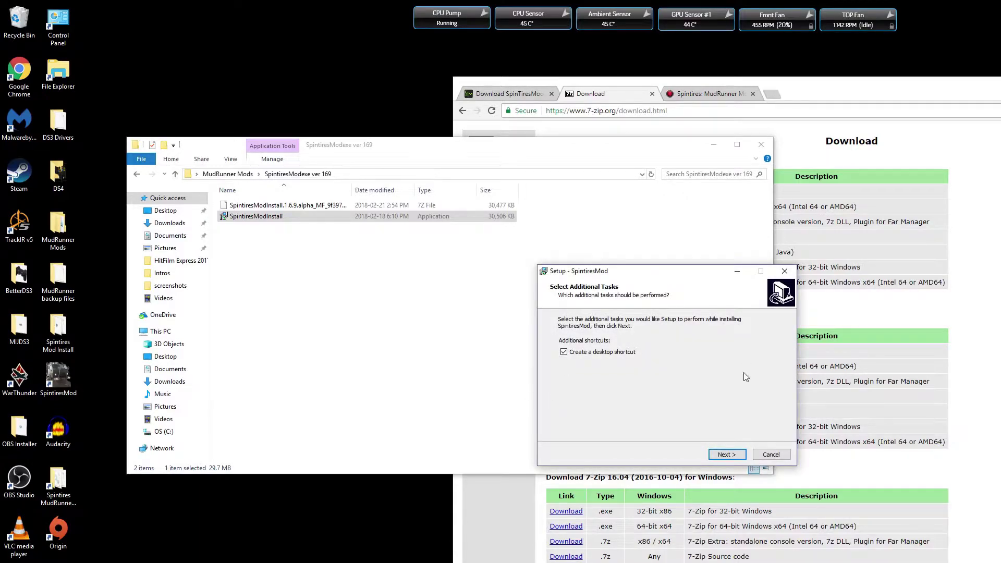
pyautogui.click(723, 455)
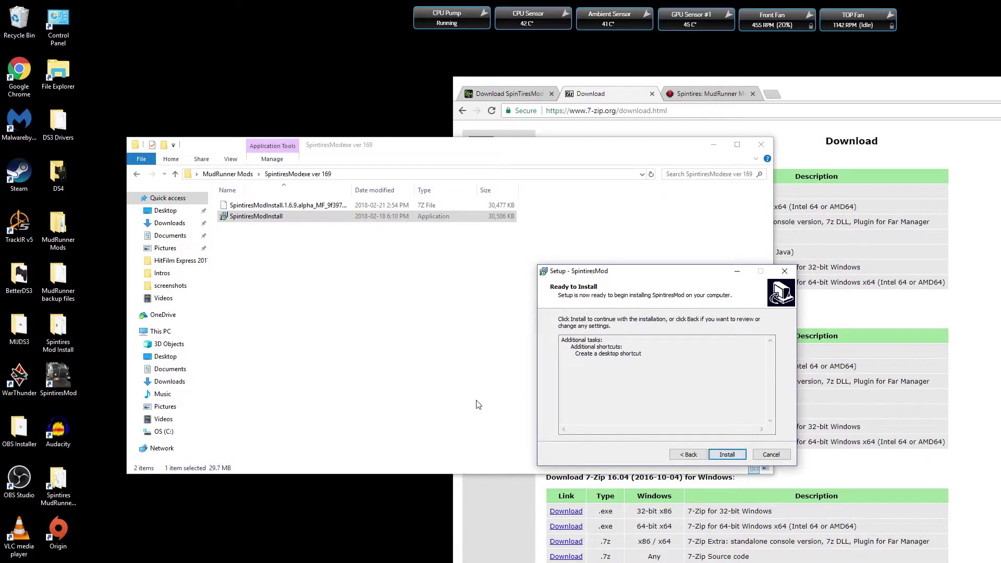
pyautogui.click(726, 454)
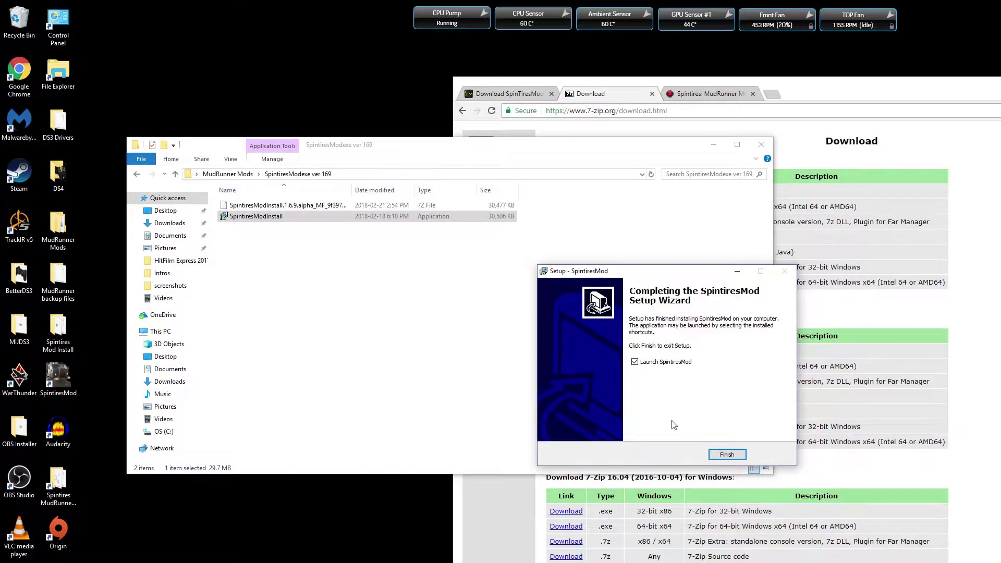
pyautogui.click(730, 455)
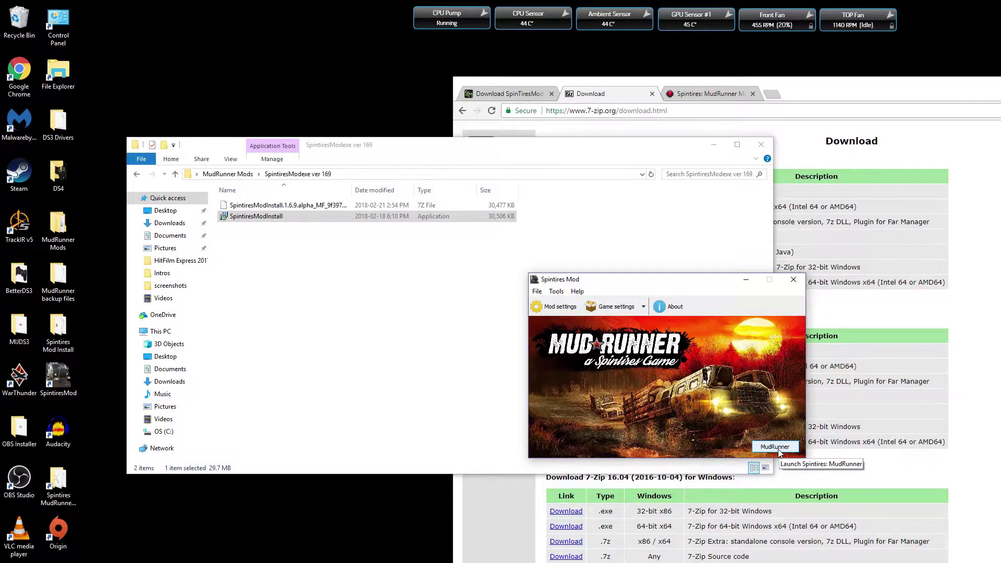
# Uninstall the mod from the current MudRunner path in Mod settings.
pyautogui.click(558, 306)
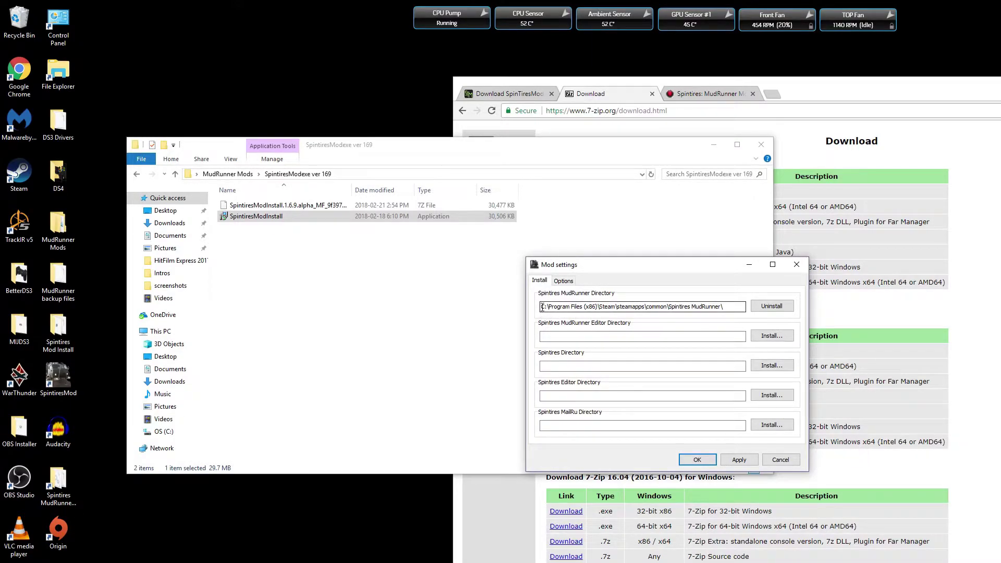
pyautogui.moveTo(542, 308); pyautogui.dragTo(714, 316)
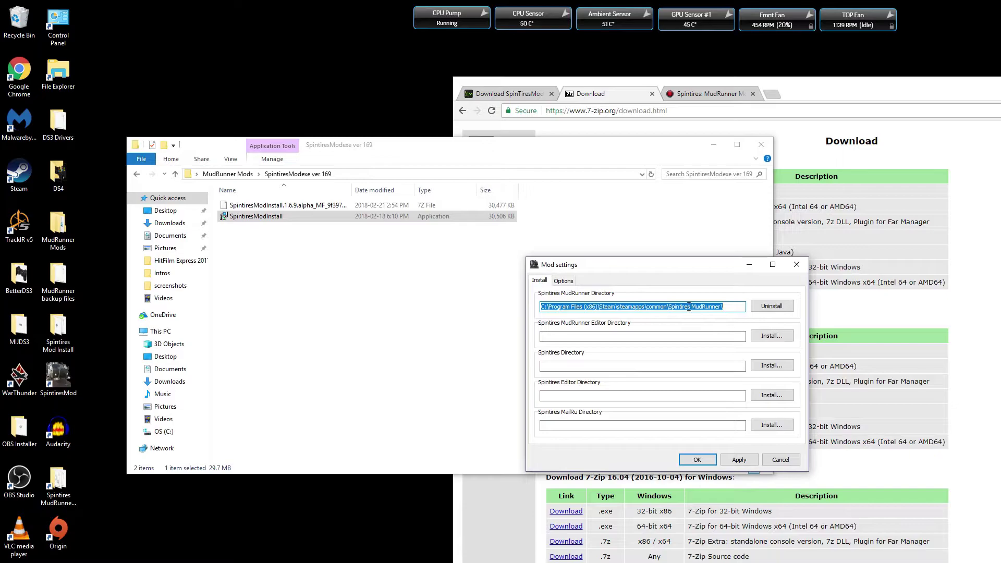
pyautogui.click(771, 306)
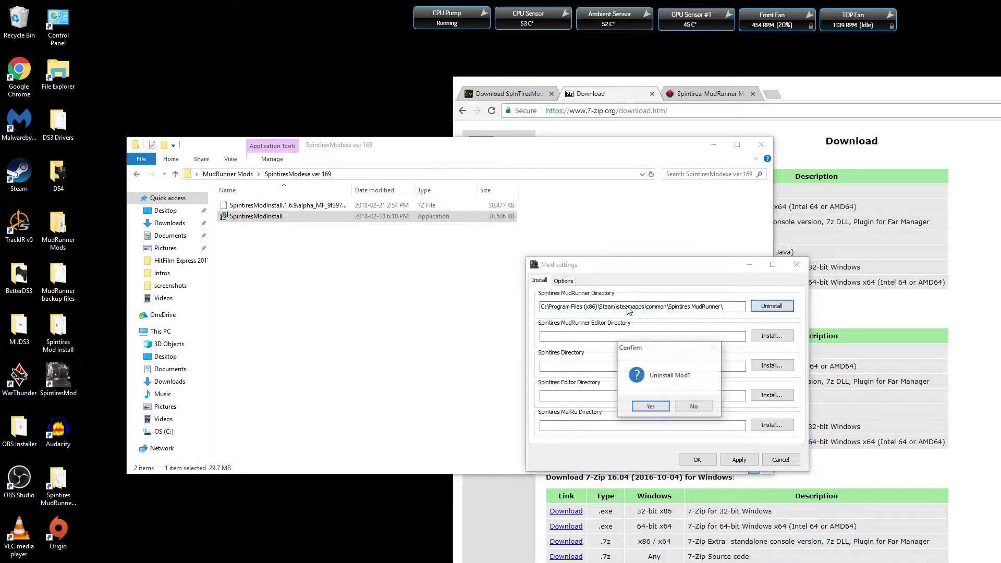
pyautogui.click(650, 406)
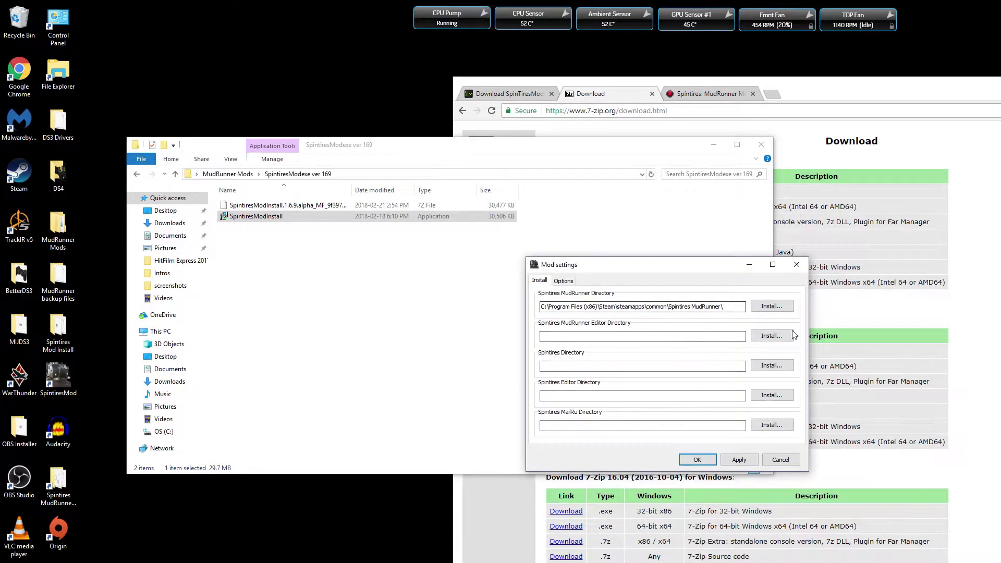
# Reinstall the mod into steamapps\common\Spintires MudRunner, then apply and save the settings.
pyautogui.click(769, 308)
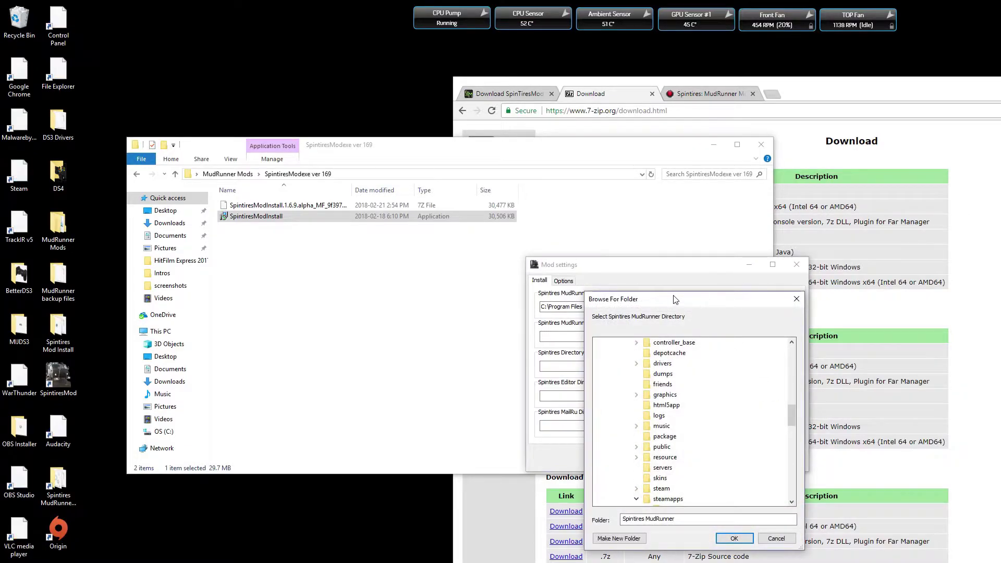
pyautogui.scroll(1, 722, 440)
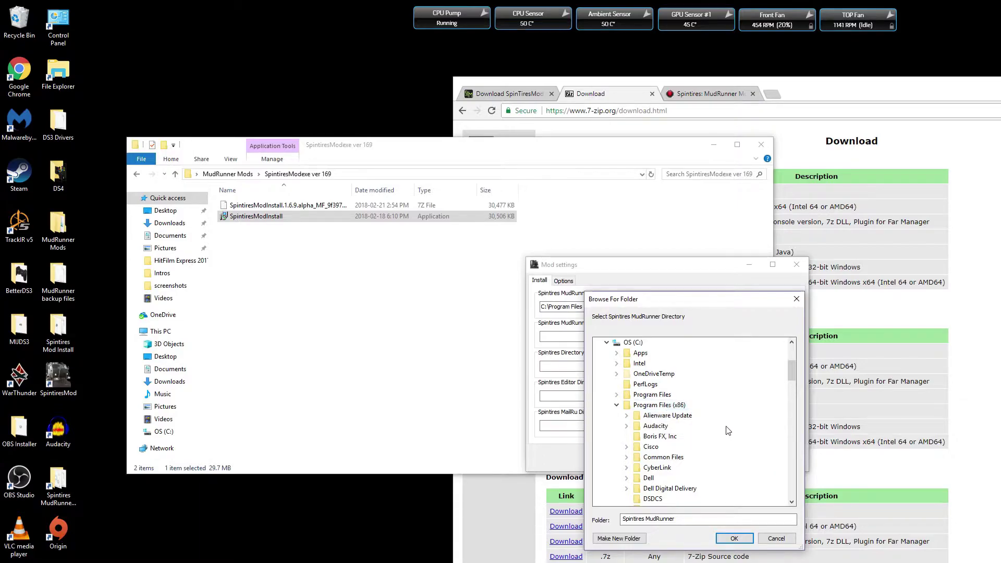
pyautogui.scroll(-10, 727, 430)
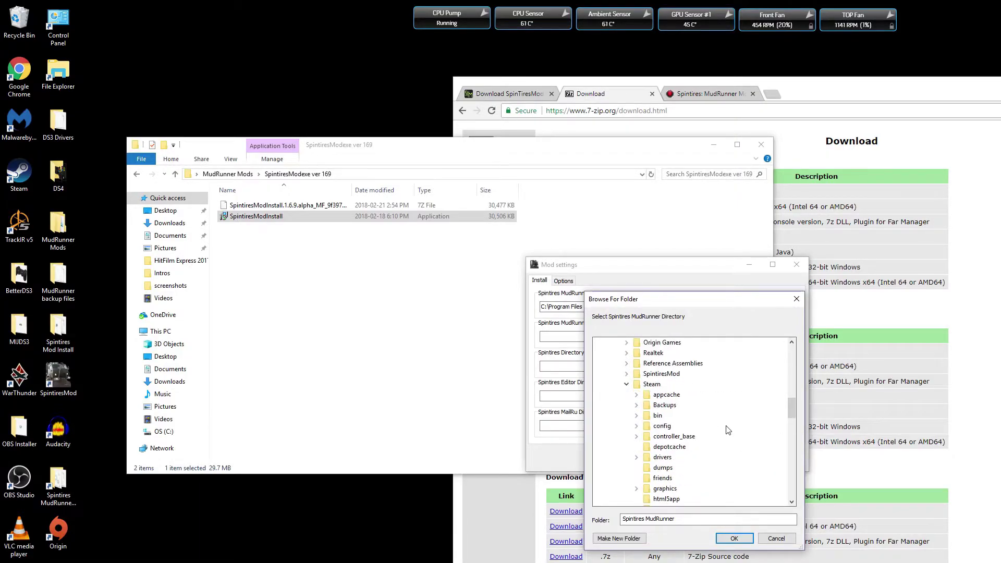
pyautogui.scroll(-5, 718, 406)
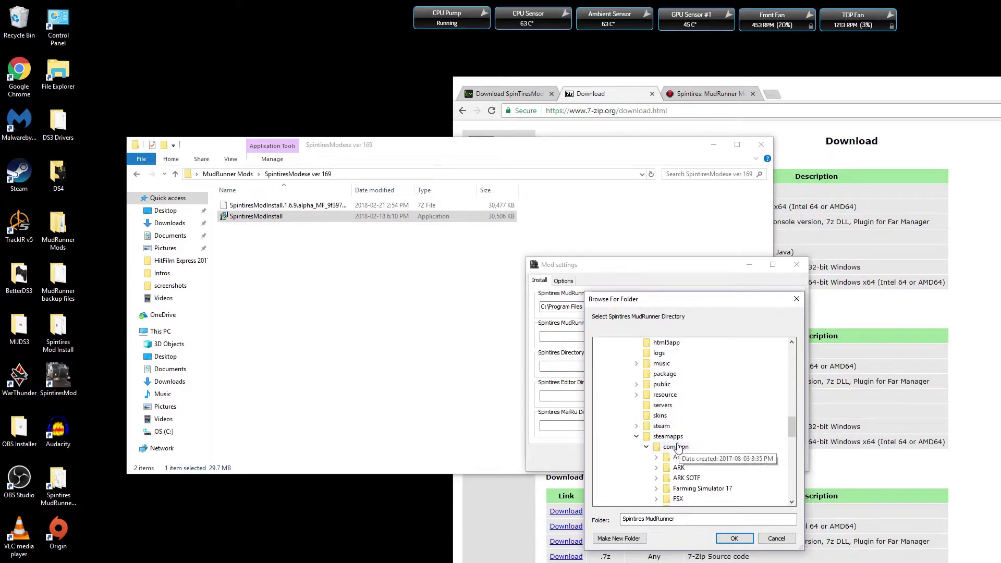
pyautogui.scroll(-3, 742, 428)
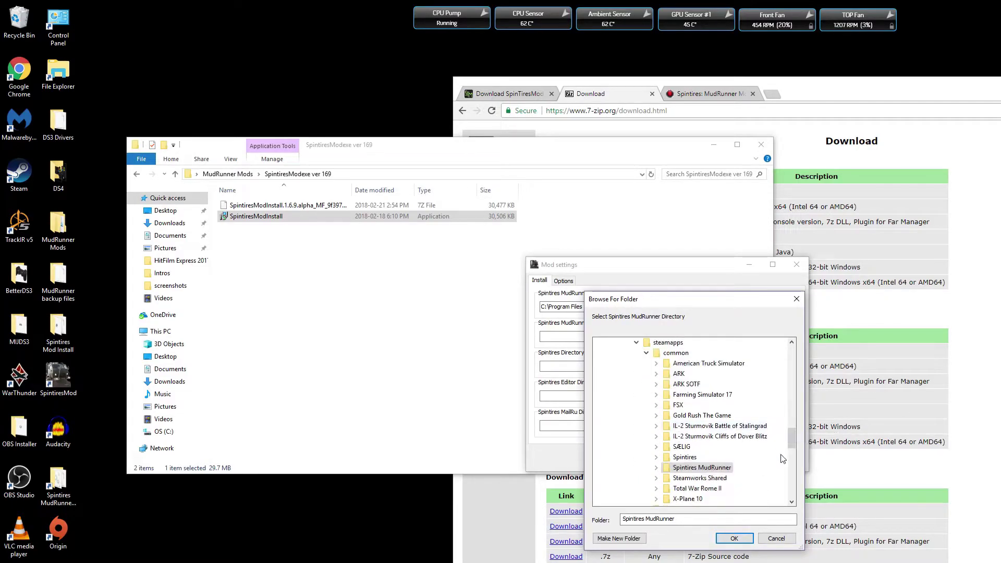
pyautogui.doubleClick(720, 468)
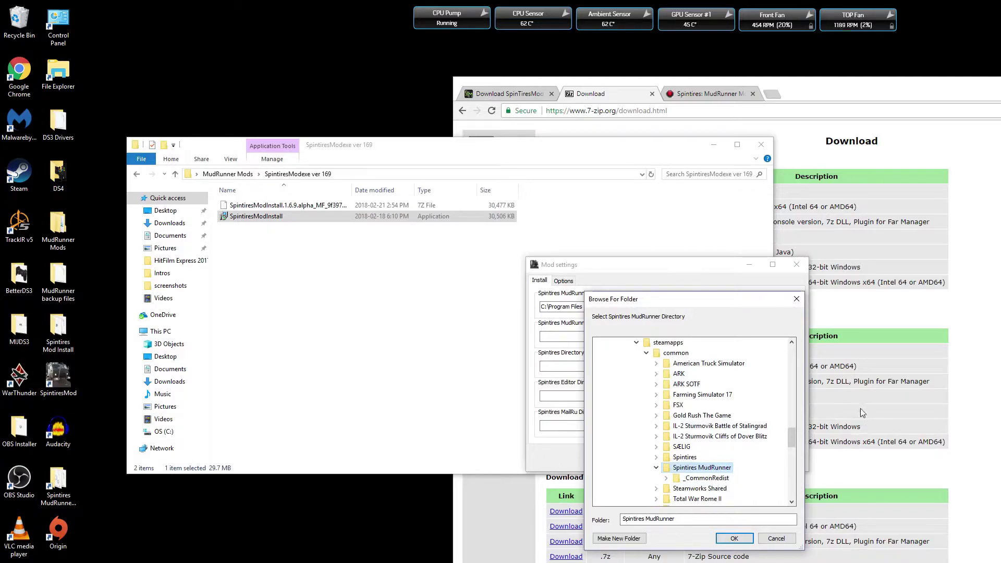
pyautogui.click(733, 537)
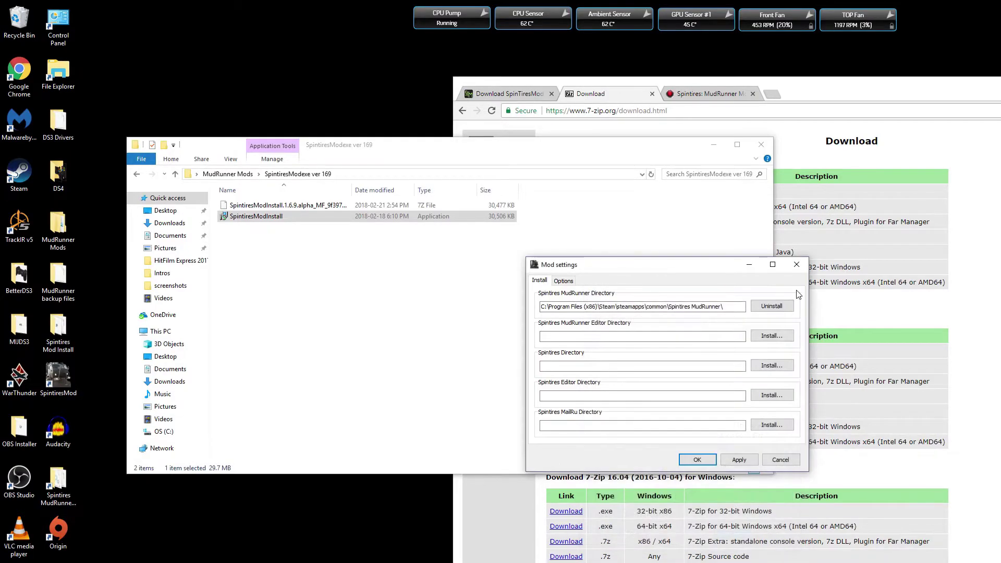
pyautogui.click(729, 464)
pyautogui.click(696, 460)
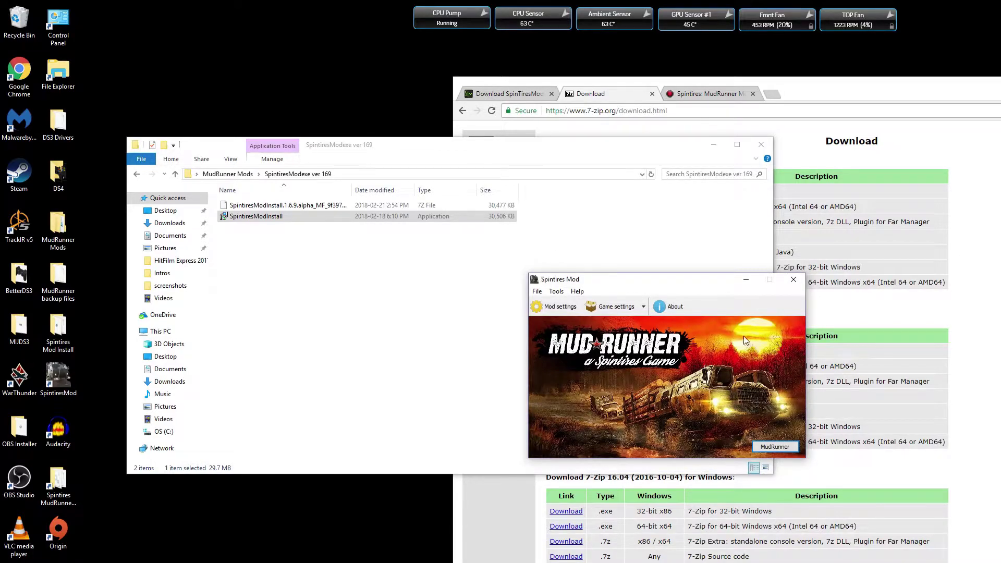
# Close the Spintires Mod launcher and Explorer, and switch to the mudrunnermods.com tab.
pyautogui.click(791, 281)
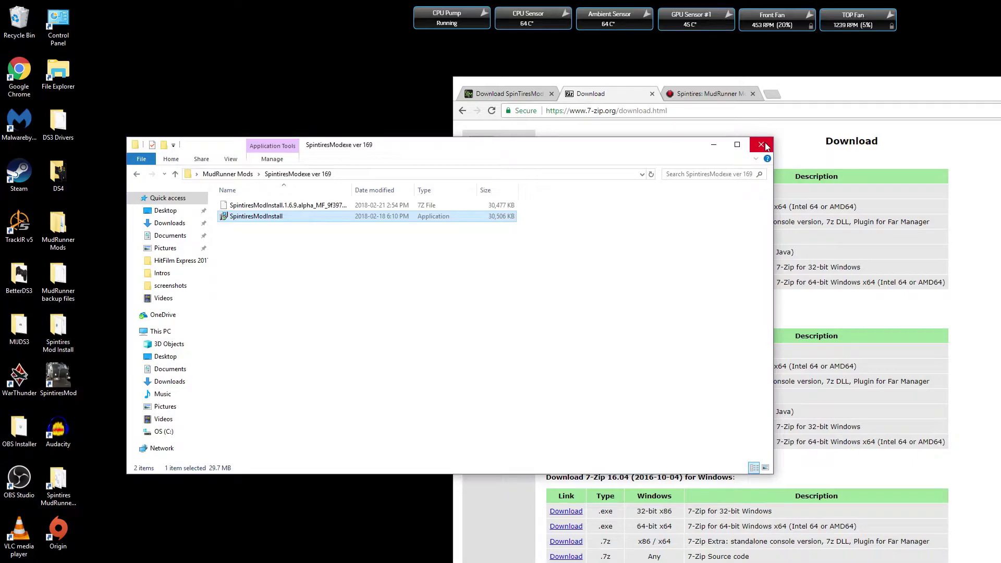
pyautogui.click(137, 176)
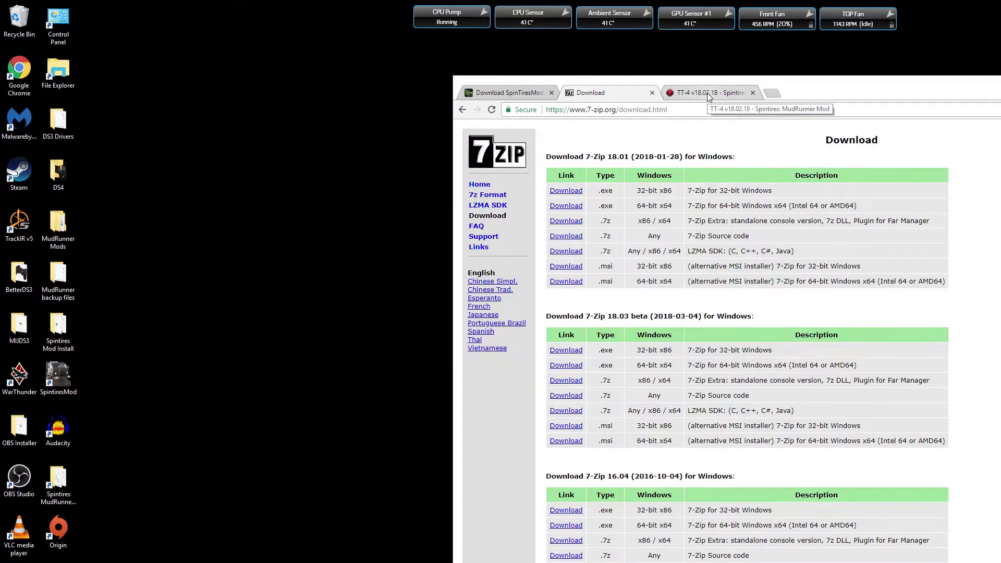
pyautogui.click(709, 94)
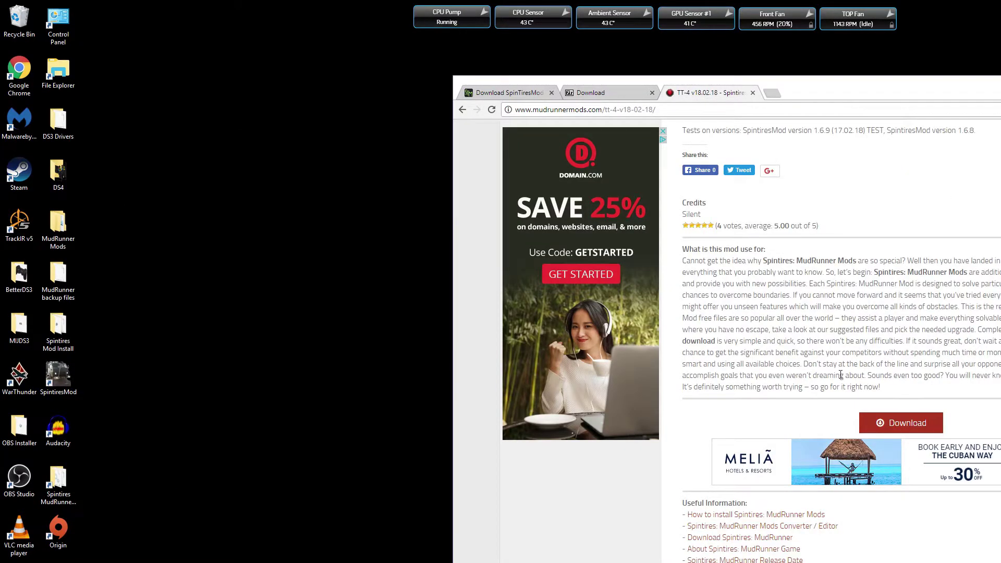
pyautogui.scroll(15, 840, 375)
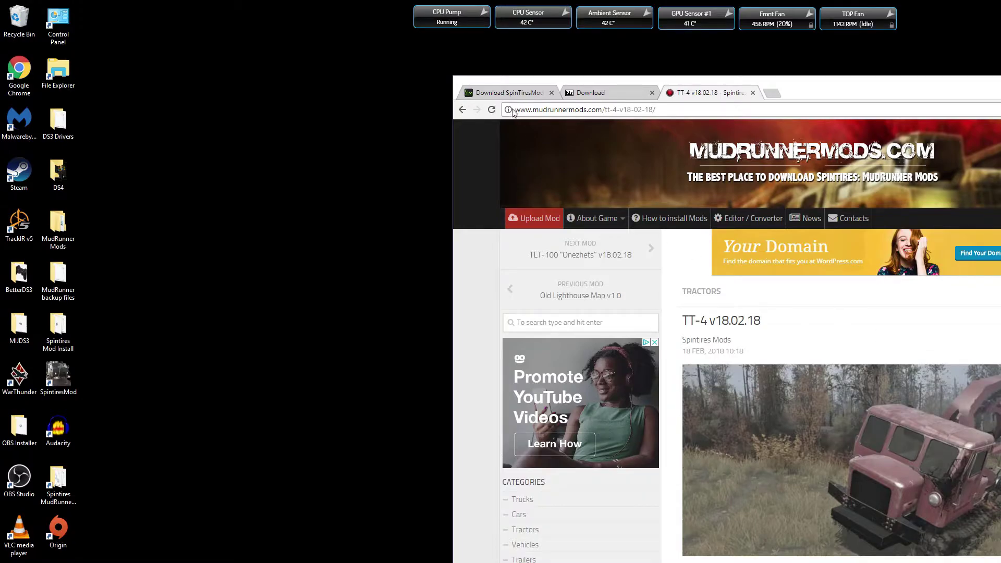
pyautogui.moveTo(515, 111); pyautogui.dragTo(603, 114)
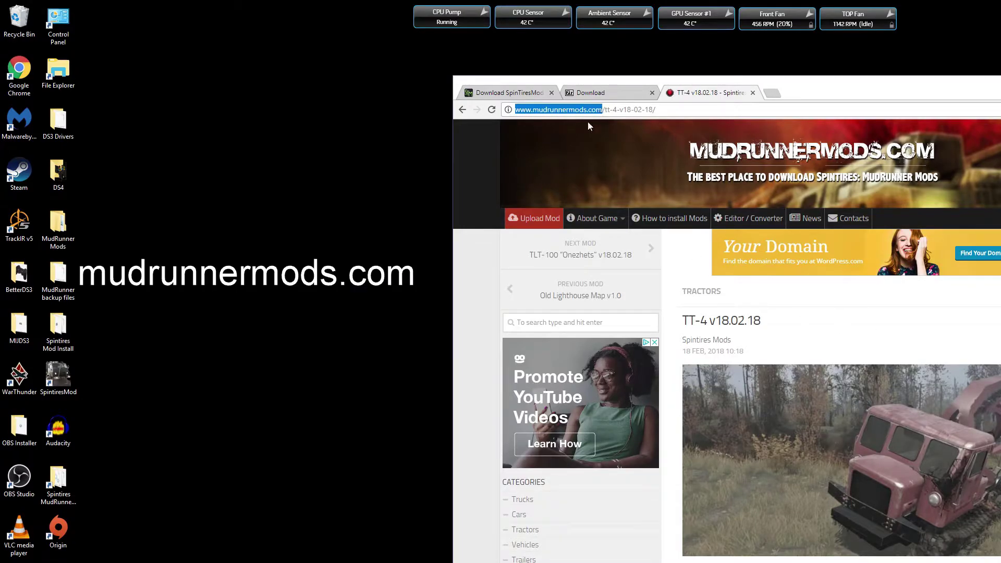
pyautogui.scroll(-4, 646, 438)
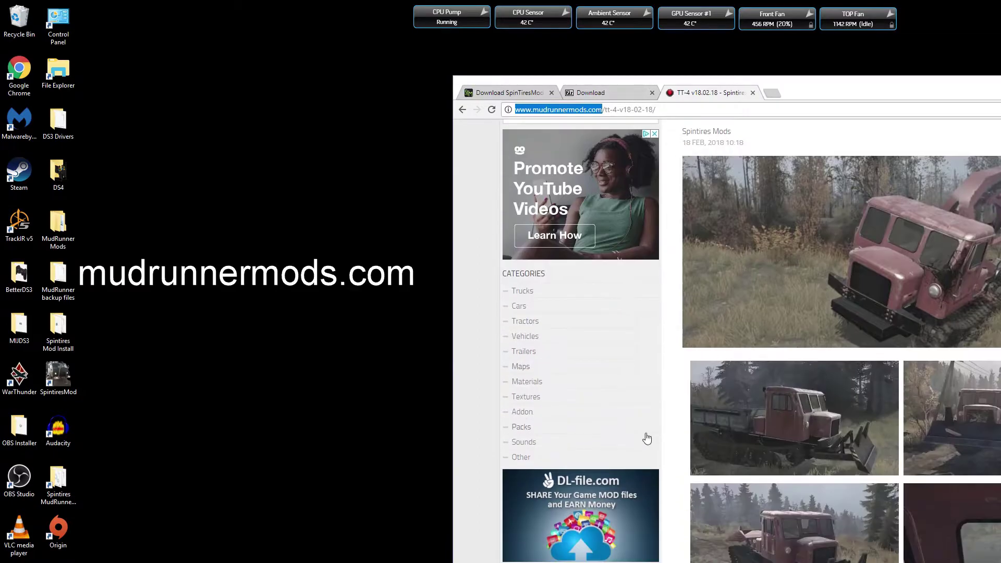
# Browse Trucks > Tractors and open the TT-4 v18.02.18 mod post.
pyautogui.click(462, 110)
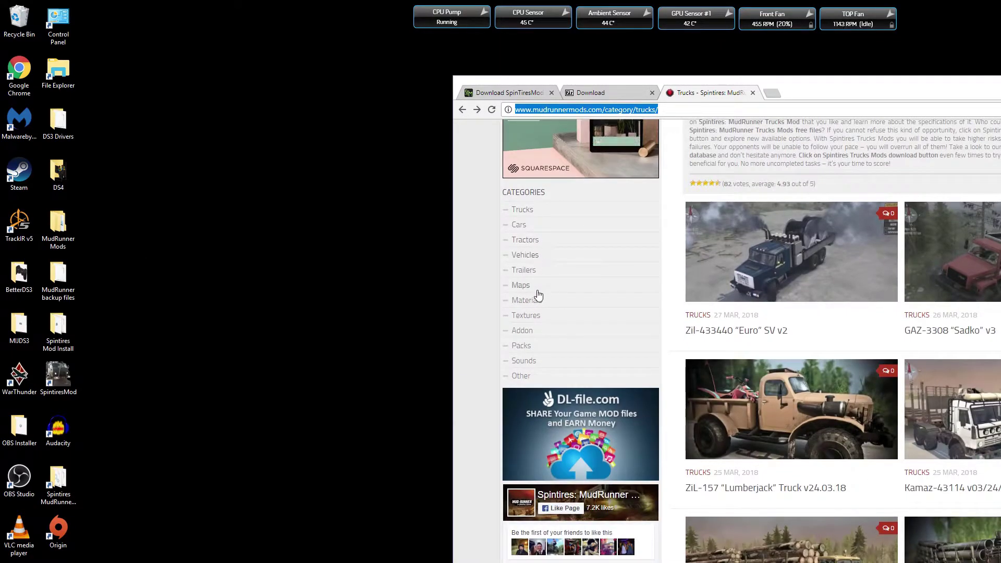
pyautogui.click(538, 241)
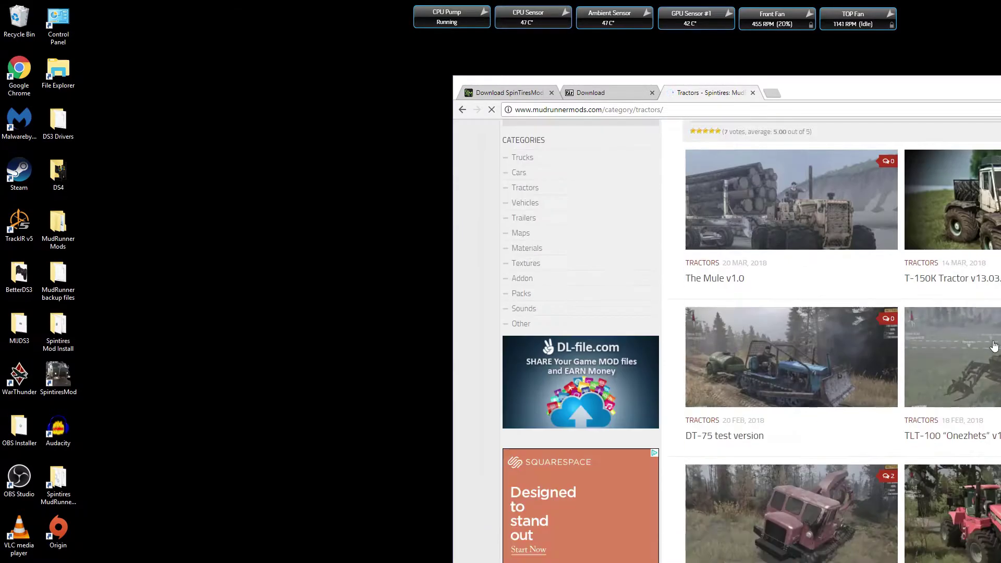
pyautogui.scroll(-4, 820, 438)
pyautogui.click(820, 436)
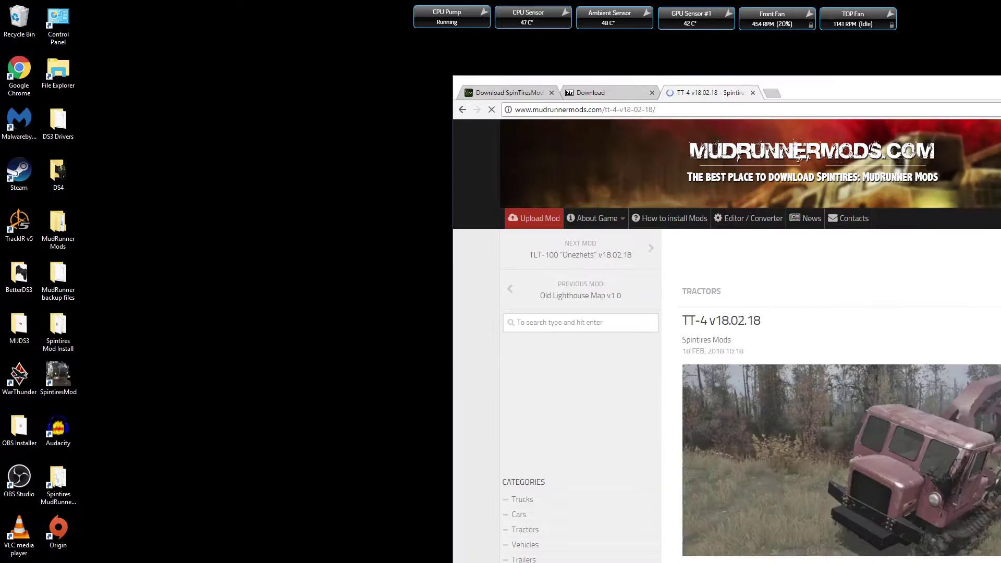
pyautogui.scroll(-13, 947, 430)
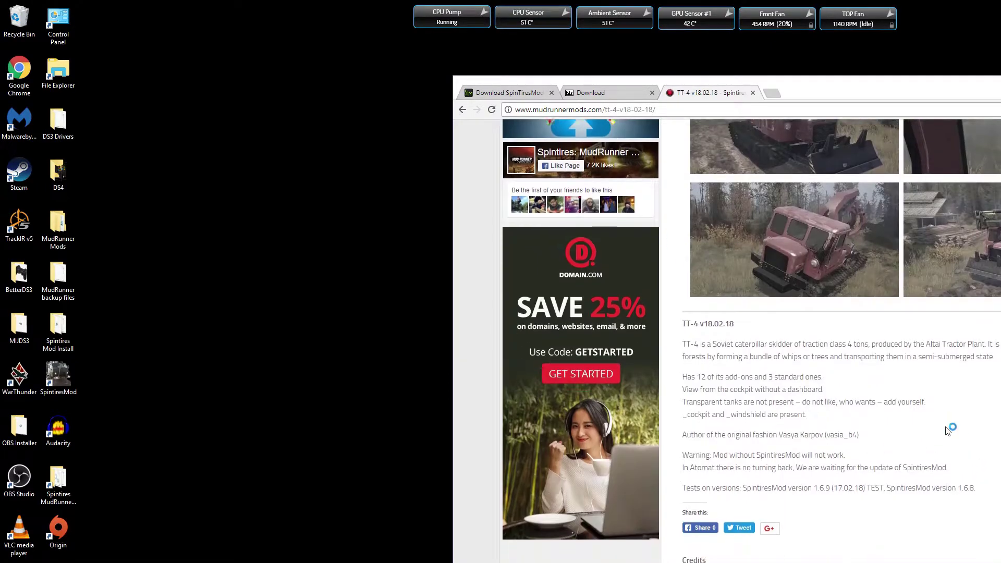
pyautogui.scroll(-7, 948, 430)
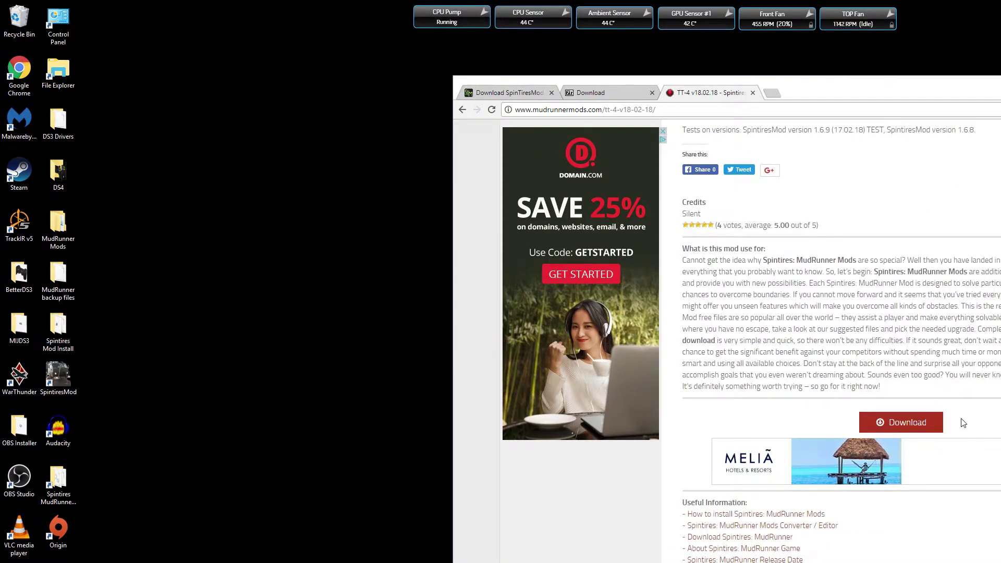
# Download TT_4_vasia_b4.rar via DL-file.com's FREE DOWNLOAD, closing the ad and download tabs afterward.
pyautogui.click(965, 422)
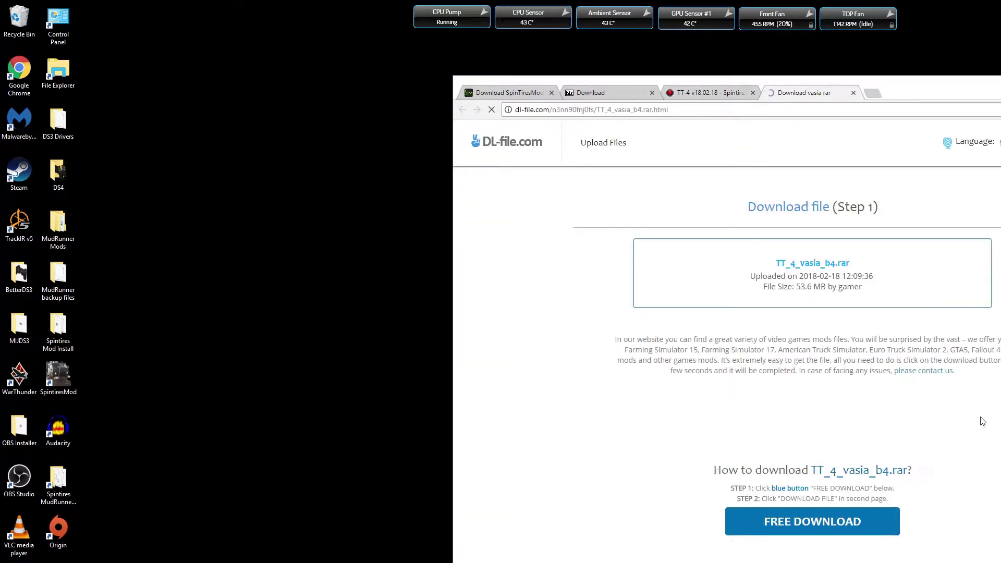
pyautogui.click(730, 528)
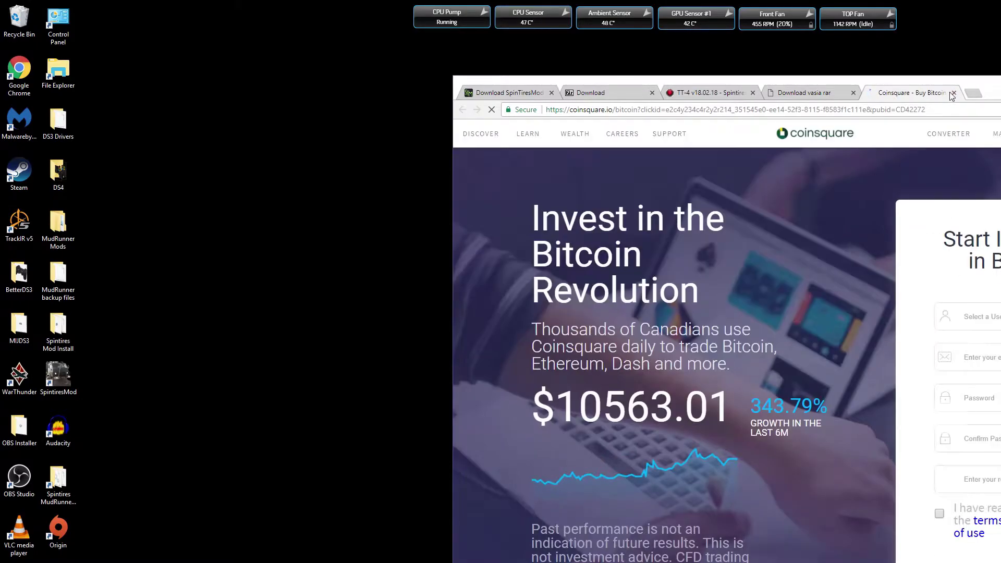
pyautogui.click(954, 93)
pyautogui.click(790, 524)
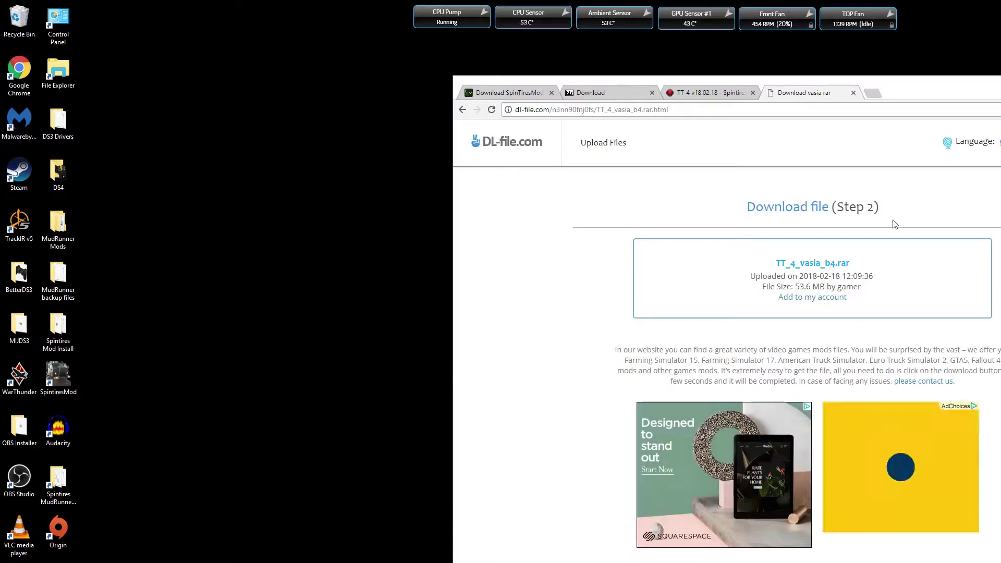
pyautogui.scroll(-6, 554, 461)
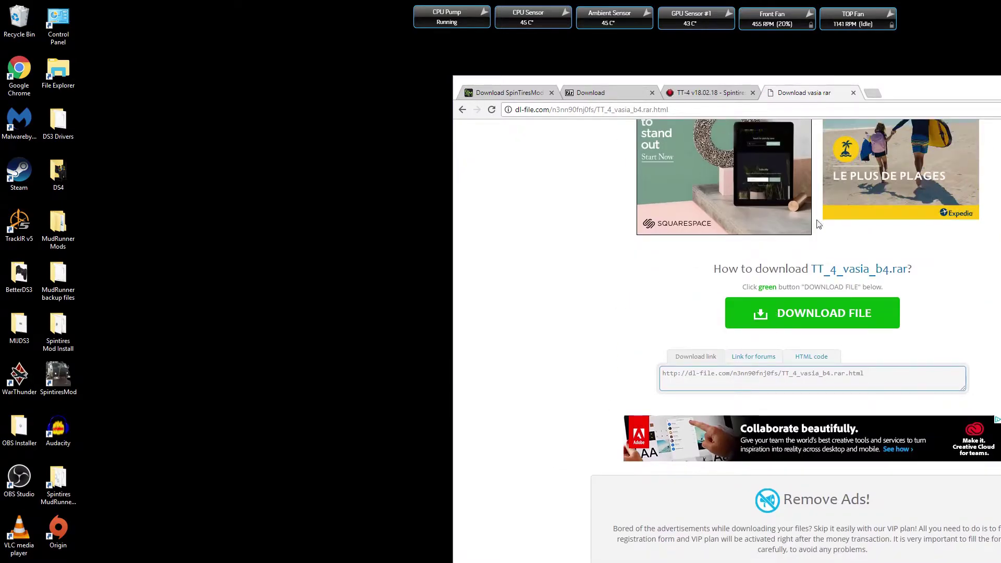
pyautogui.click(853, 93)
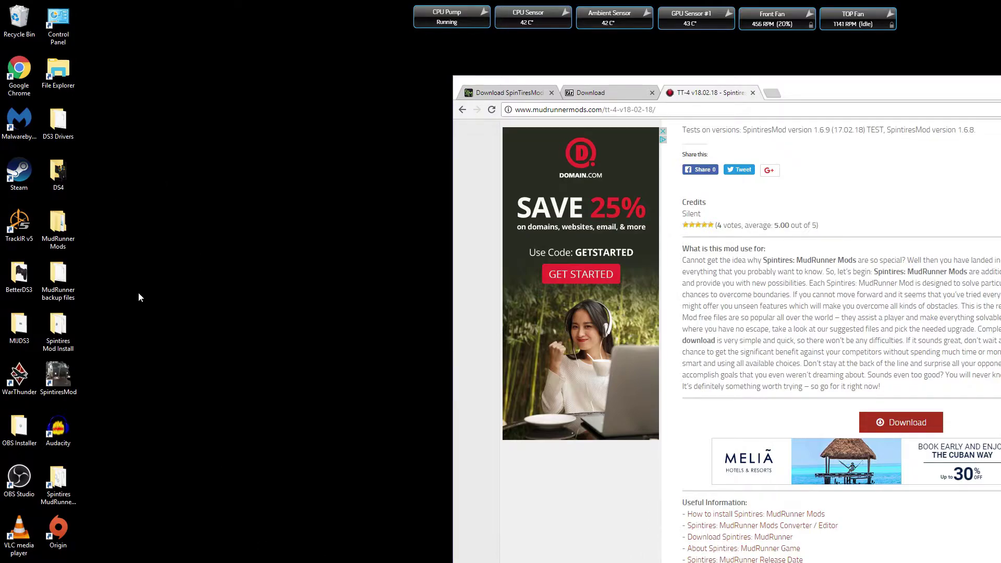
# Open MudRunner Mods > Truck Mods > TT-4 New (Feb 18) and delete the old extracted TT-4 folder.
pyautogui.click(65, 239)
pyautogui.doubleClick(65, 240)
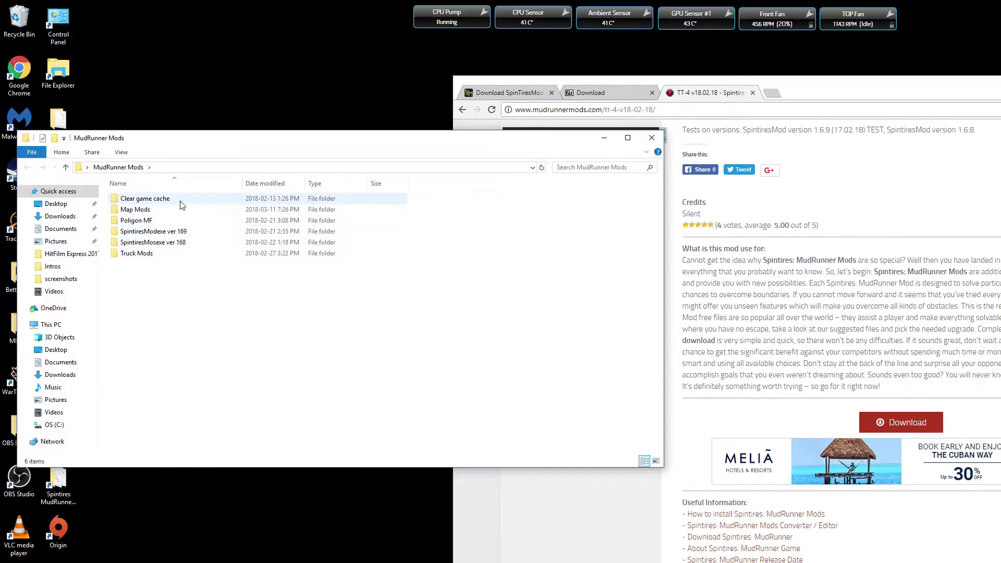
pyautogui.doubleClick(146, 254)
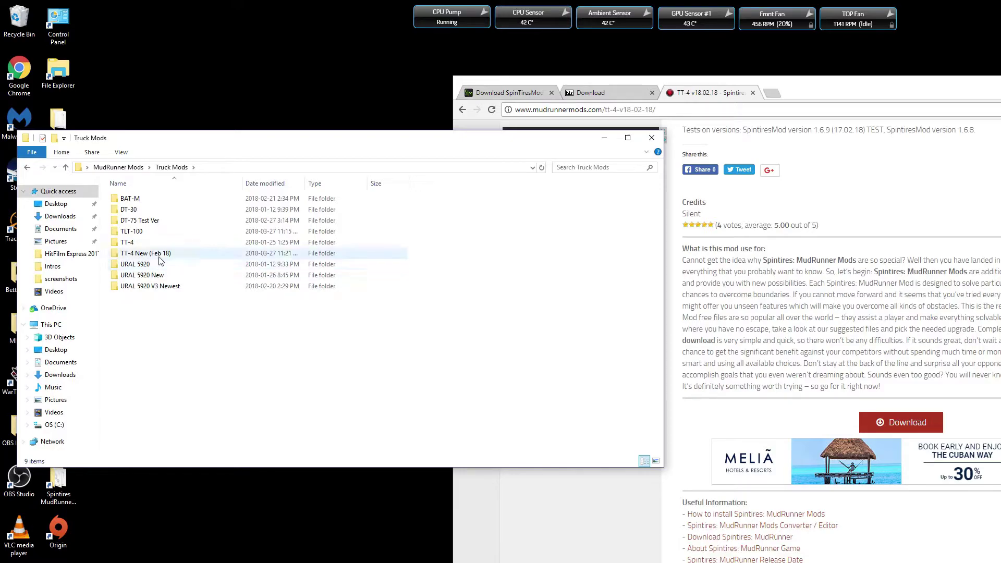
pyautogui.doubleClick(156, 255)
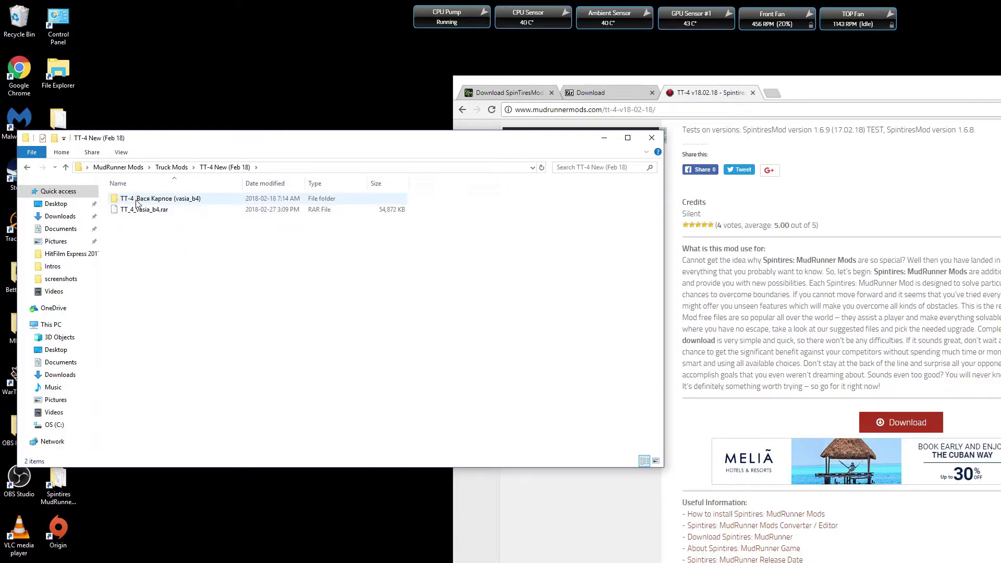
pyautogui.click(137, 201)
pyautogui.rightClick(136, 200)
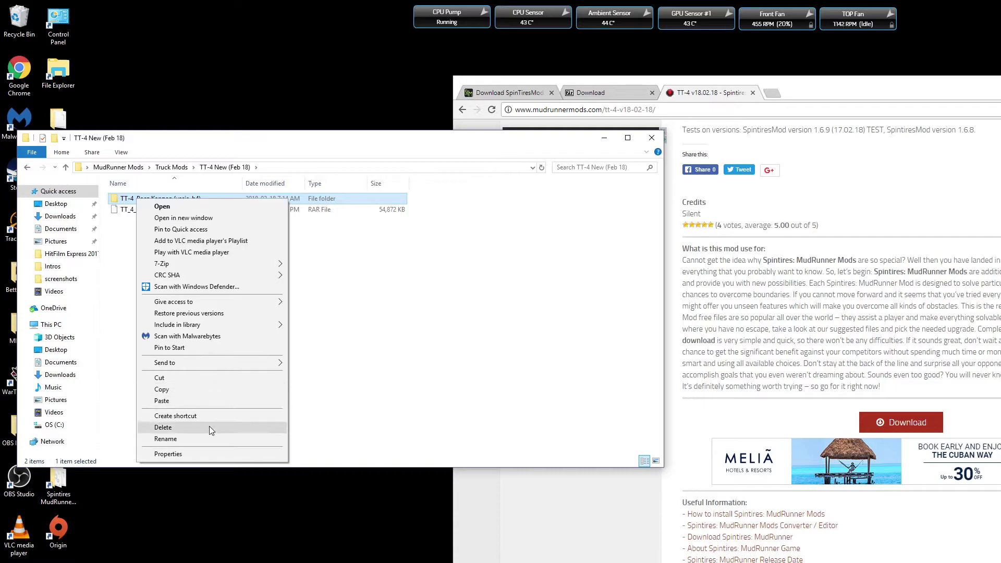
pyautogui.click(209, 427)
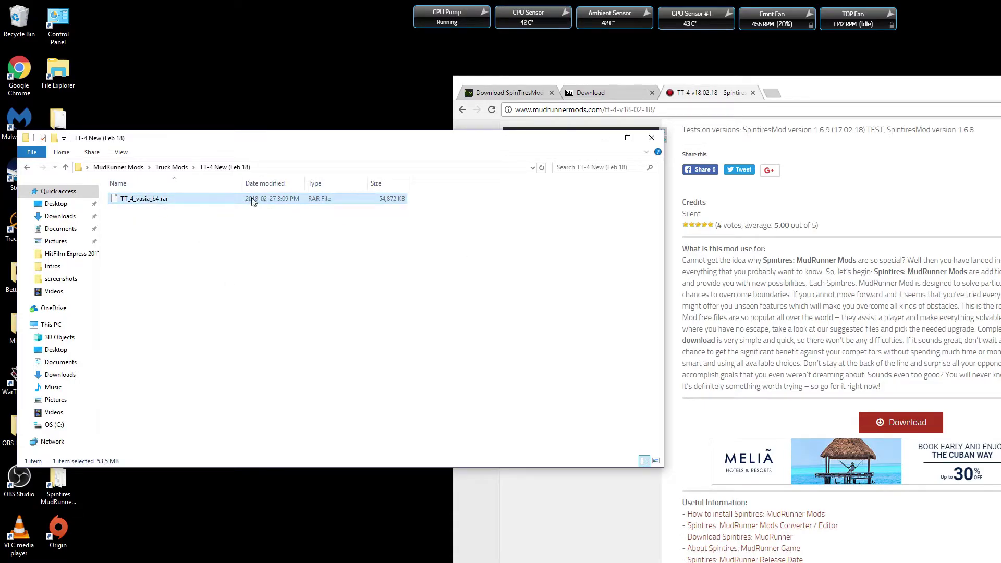
# Extract TT_4_vasia_b4.rar into the folder with 7-Zip Extract Here and reposition the window.
pyautogui.rightClick(209, 200)
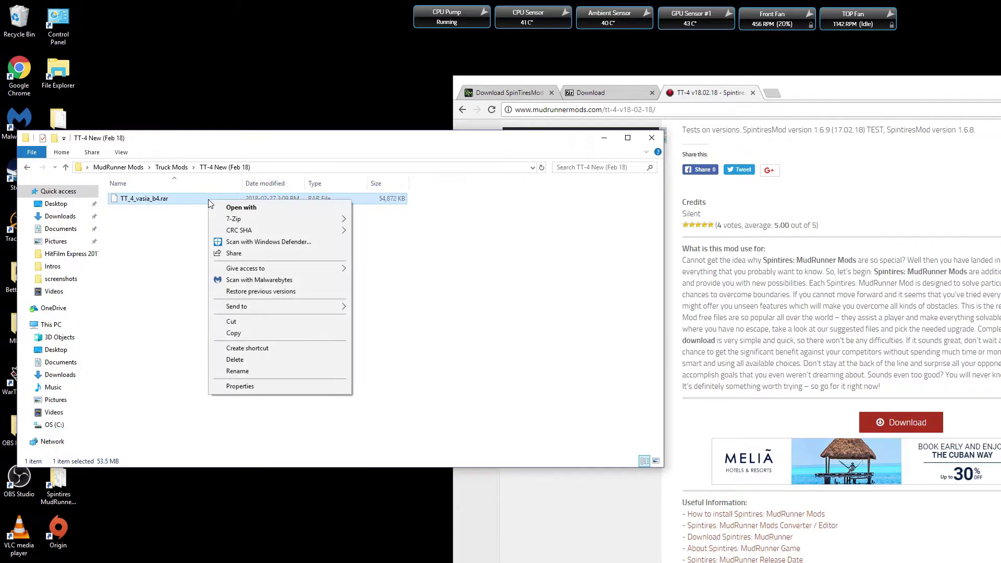
pyautogui.moveTo(279, 220)
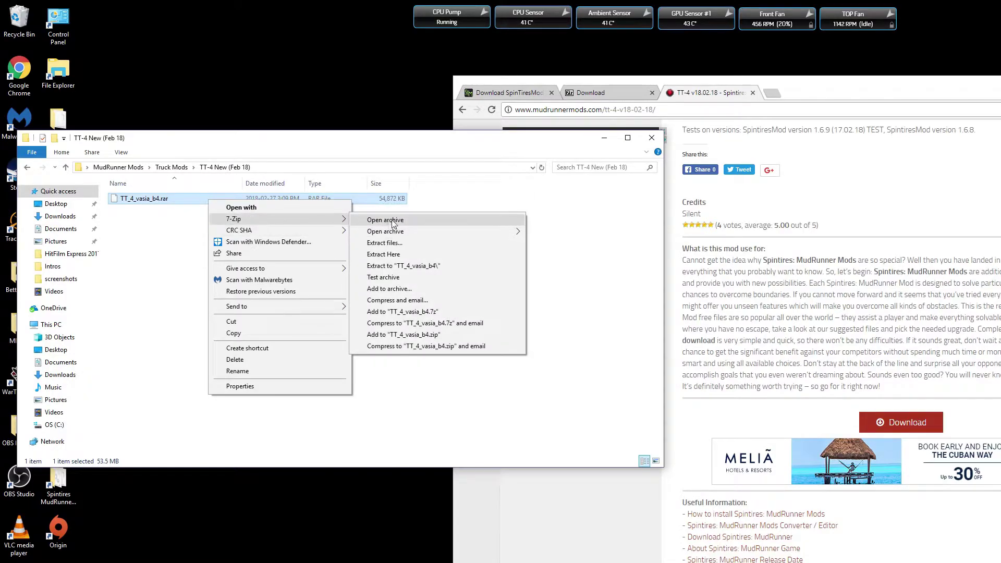
pyautogui.click(430, 254)
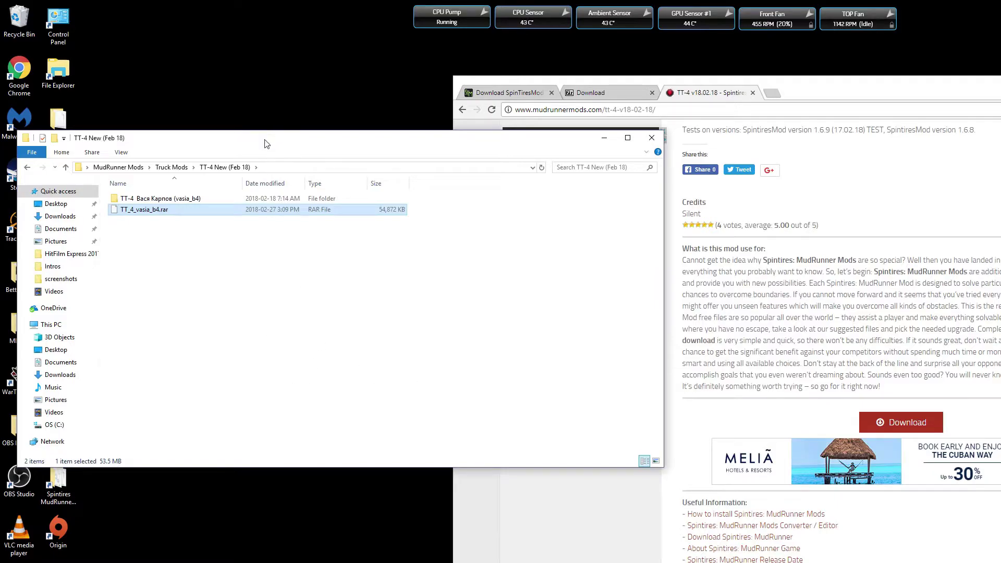
pyautogui.moveTo(264, 143); pyautogui.dragTo(264, 86)
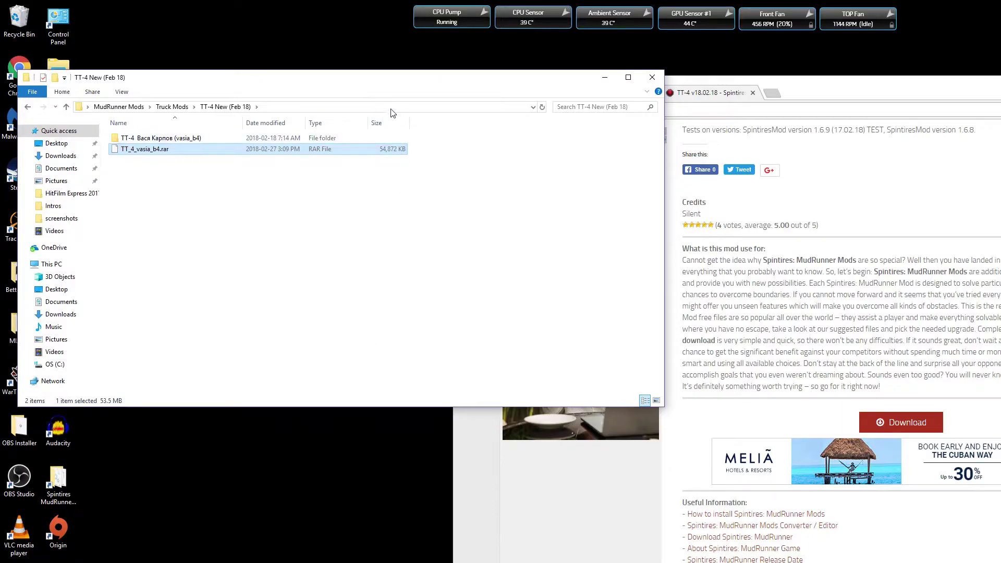
pyautogui.moveTo(386, 89); pyautogui.dragTo(470, 255)
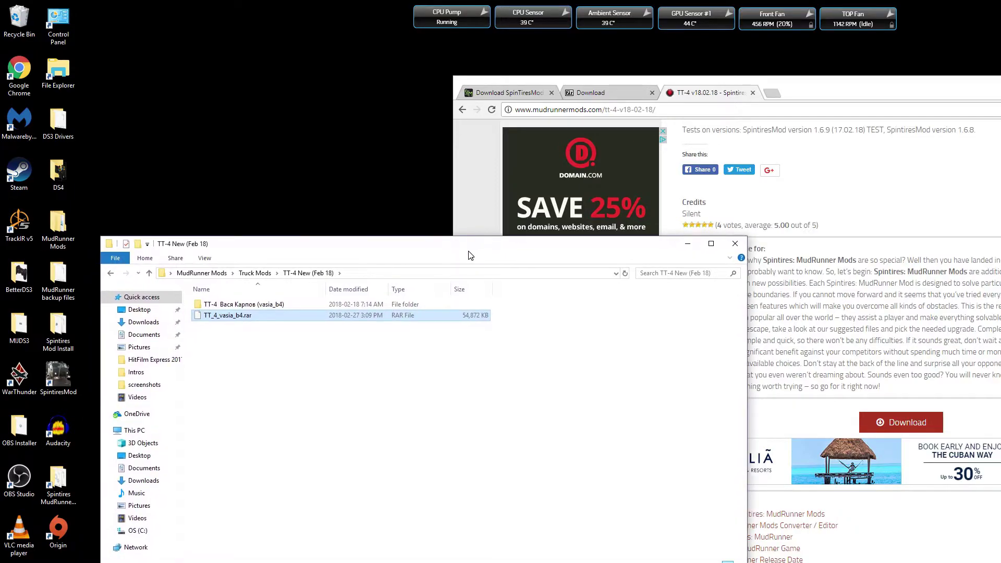
# Open the Spintires MudRunner game folder and arrange it beside the TT-4 New (Feb 18) window.
pyautogui.doubleClick(61, 498)
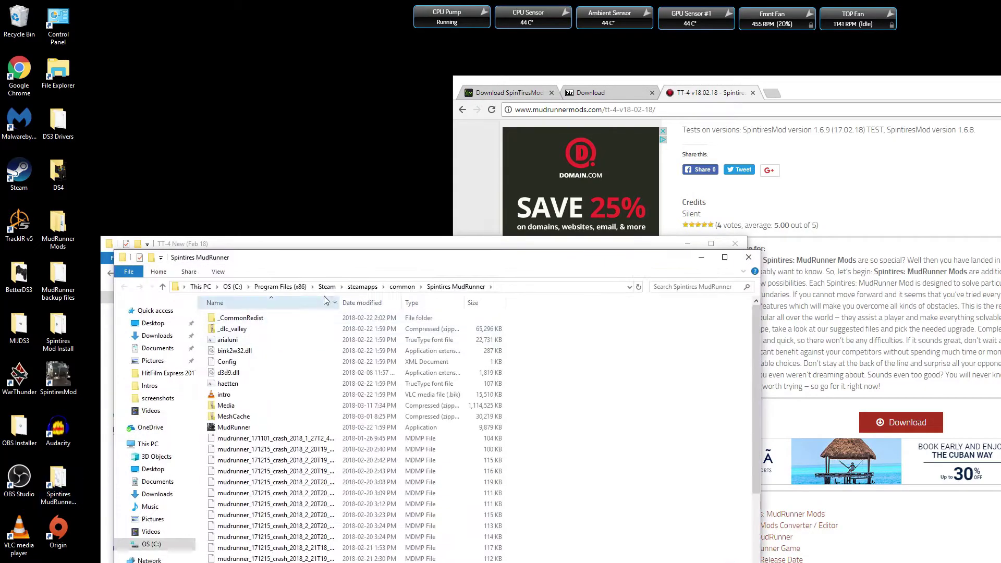
pyautogui.moveTo(358, 262); pyautogui.dragTo(878, 140)
pyautogui.moveTo(479, 255); pyautogui.dragTo(383, 141)
pyautogui.moveTo(828, 141); pyautogui.dragTo(861, 139)
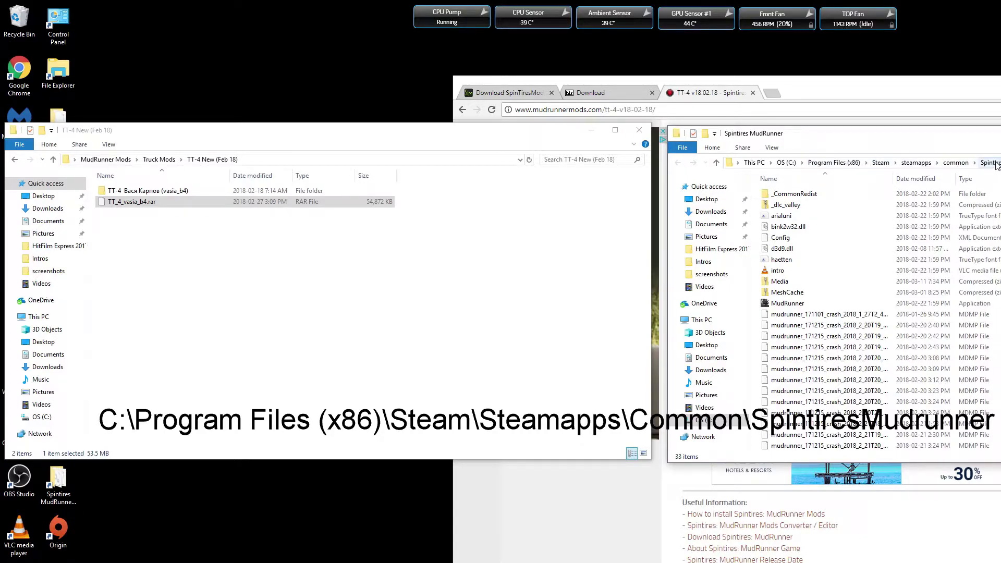
pyautogui.click(172, 192)
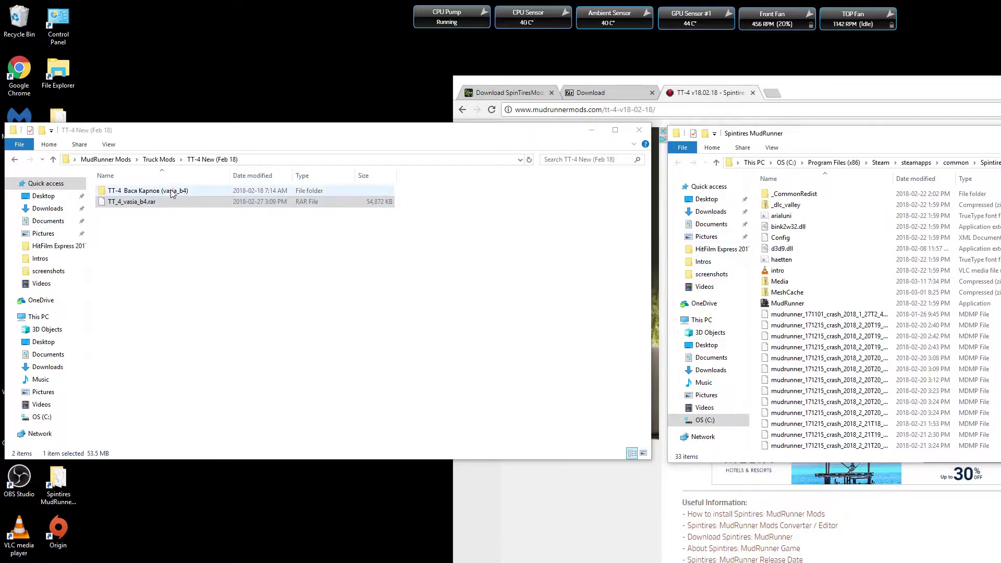
pyautogui.click(795, 282)
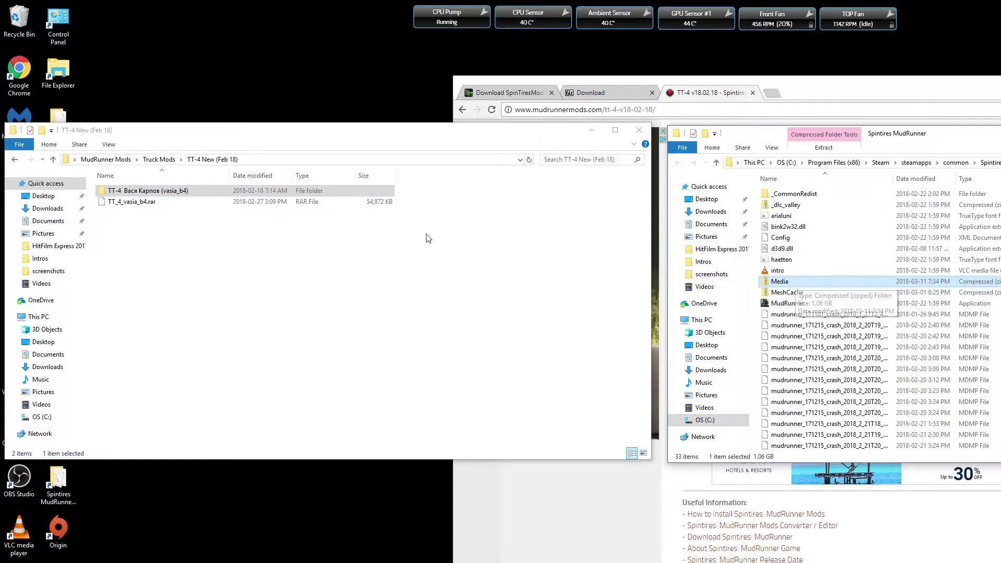
pyautogui.click(219, 194)
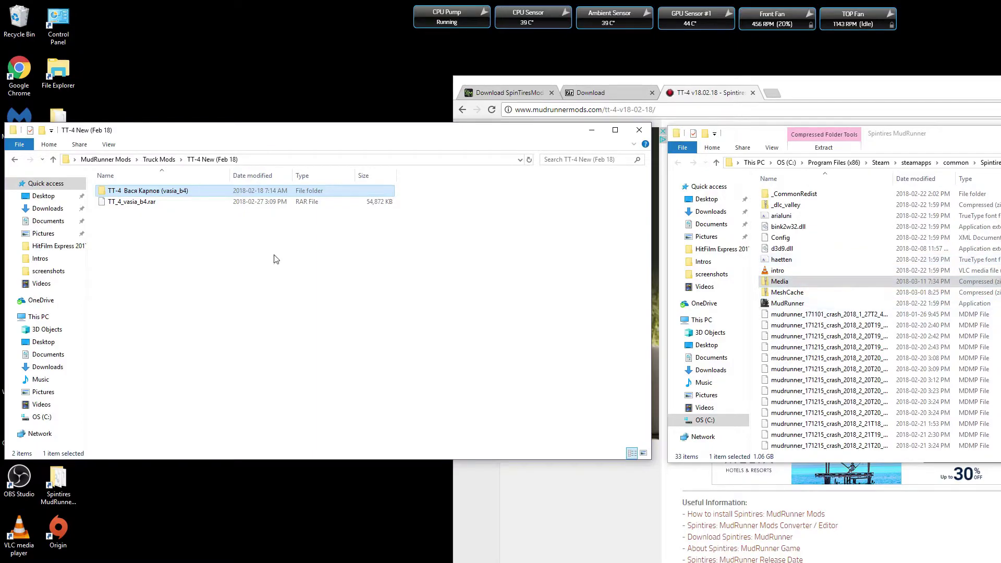
# Rename the extracted TT-4 folder to Media.
pyautogui.rightClick(207, 193)
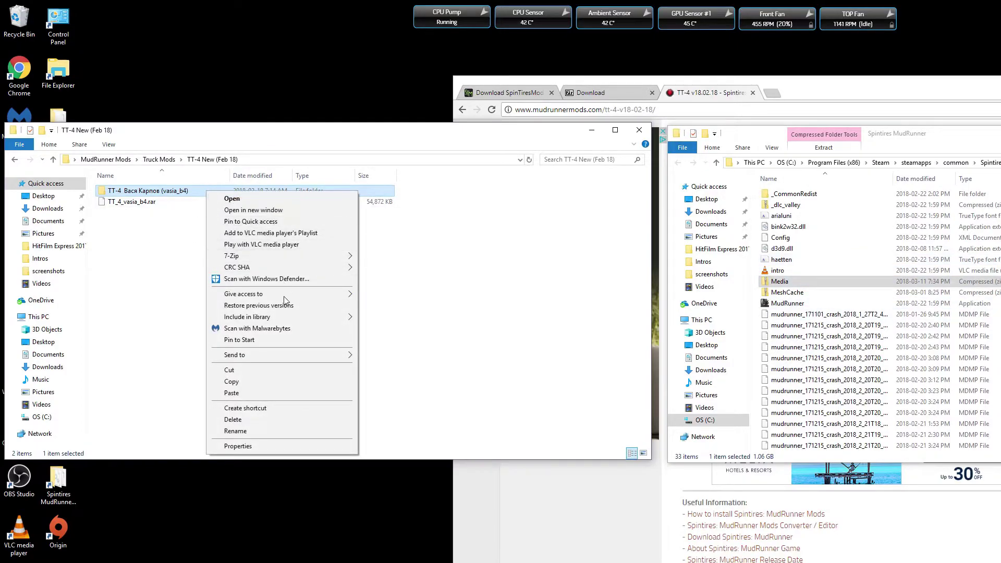
pyautogui.click(275, 429)
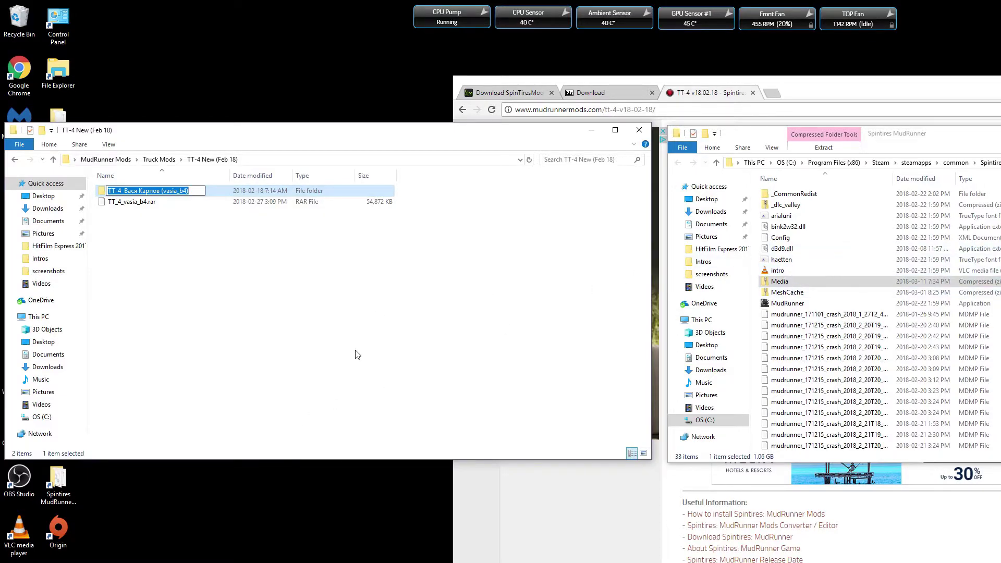
pyautogui.write('Media')
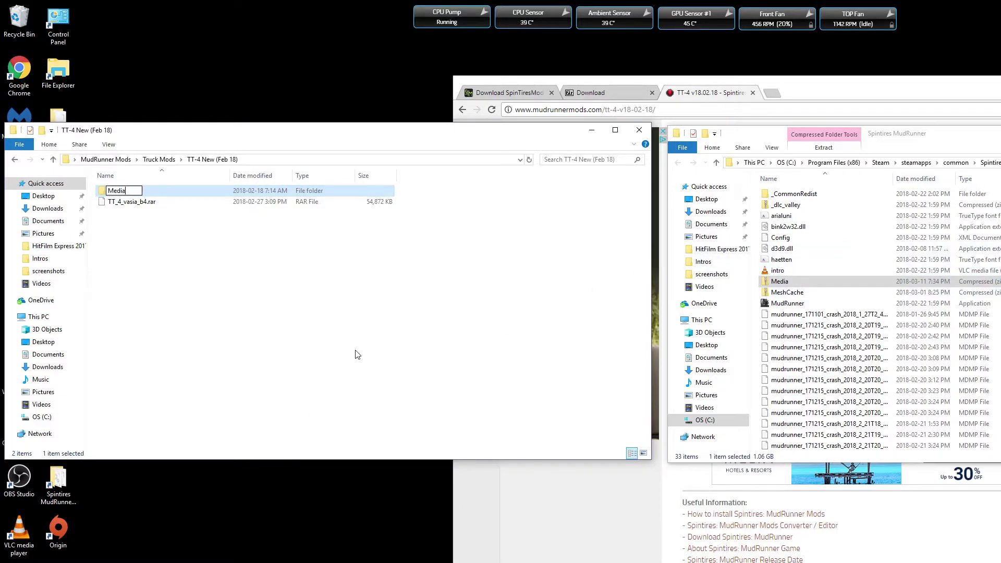
pyautogui.press('Return')
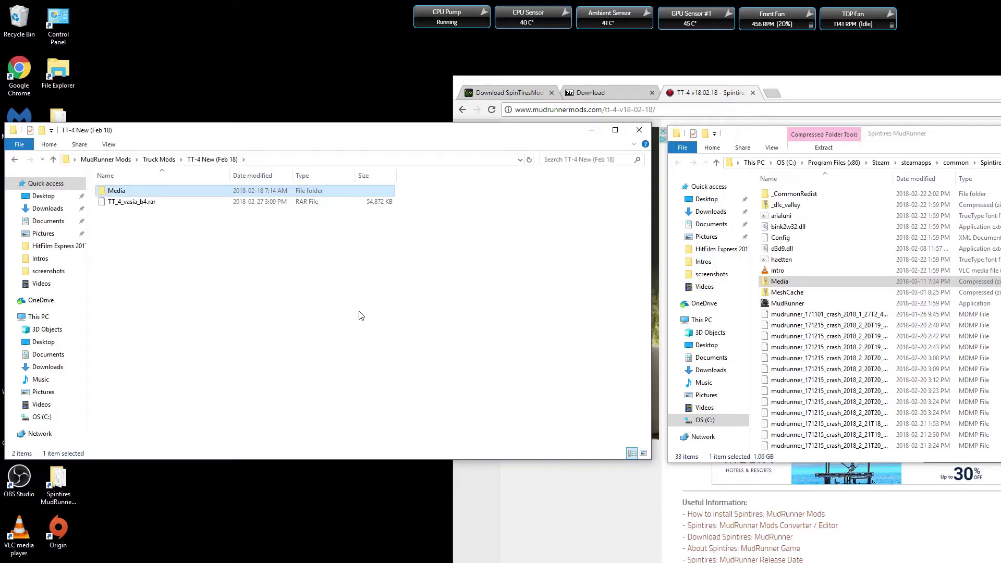
# Open the mod's Media > _m folder and the game's Media archive side by side.
pyautogui.doubleClick(204, 192)
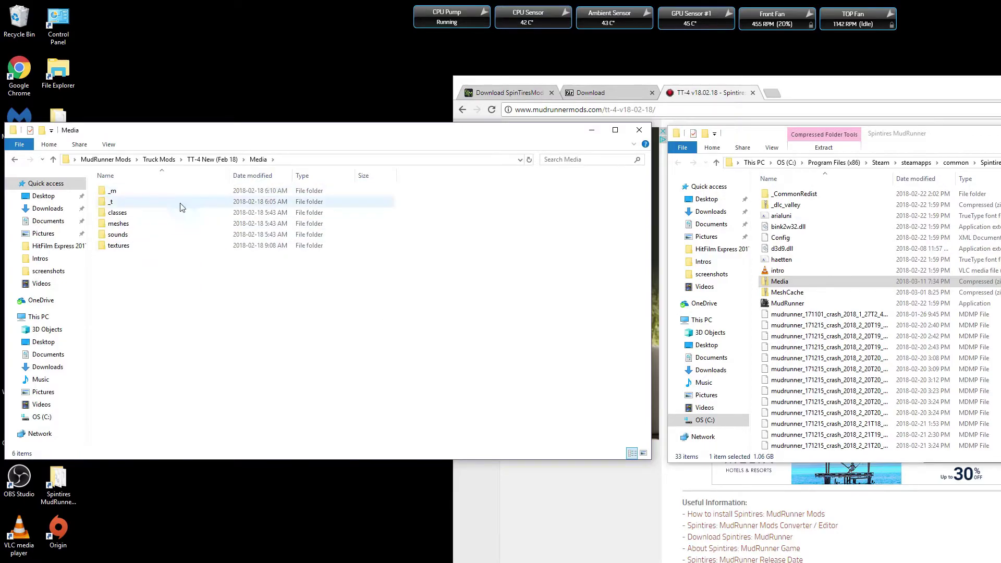
pyautogui.doubleClick(780, 282)
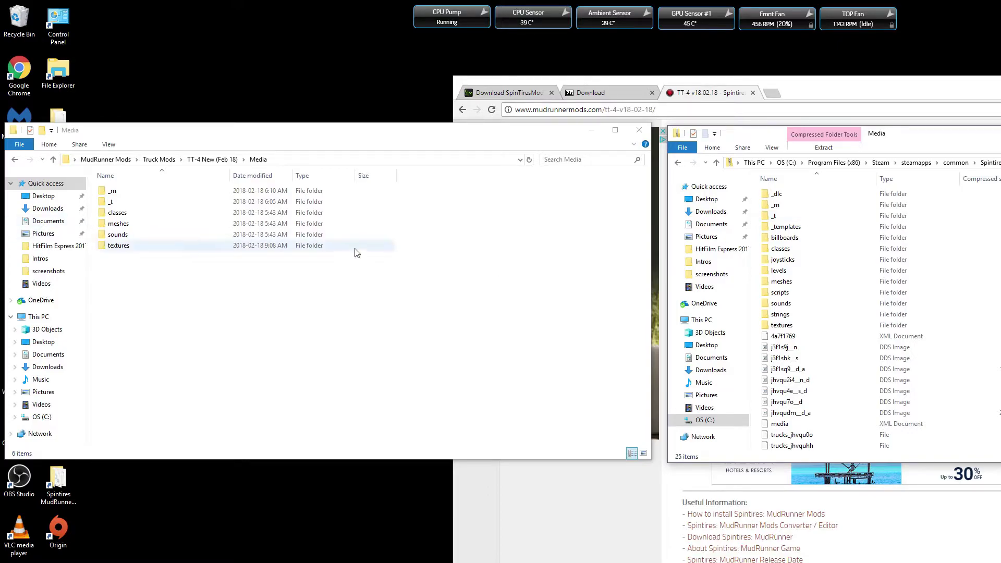
pyautogui.click(133, 197)
pyautogui.doubleClick(133, 196)
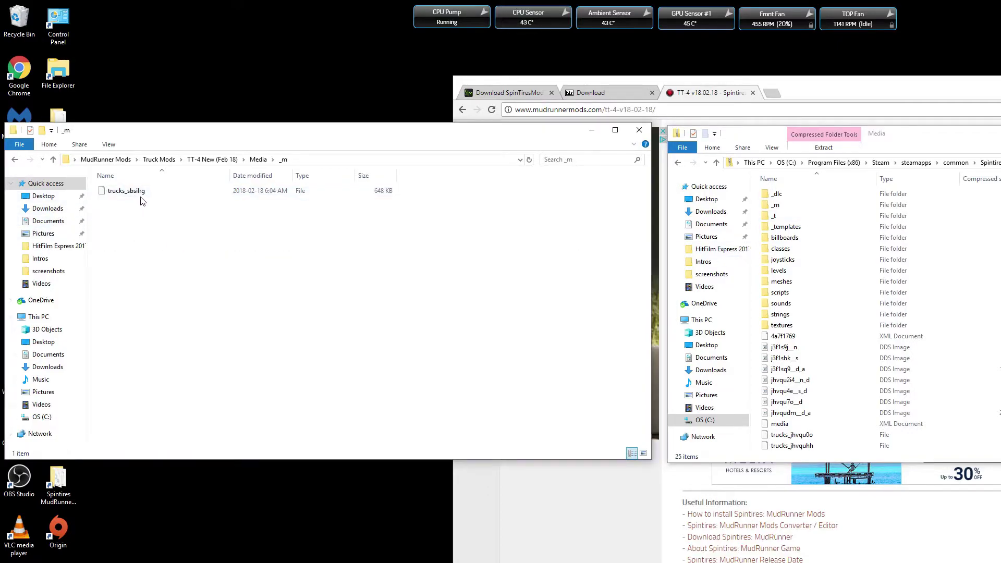
# Copy the mod's trucks_sbsilrg file into the game archive's Media\_m folder.
pyautogui.doubleClick(775, 206)
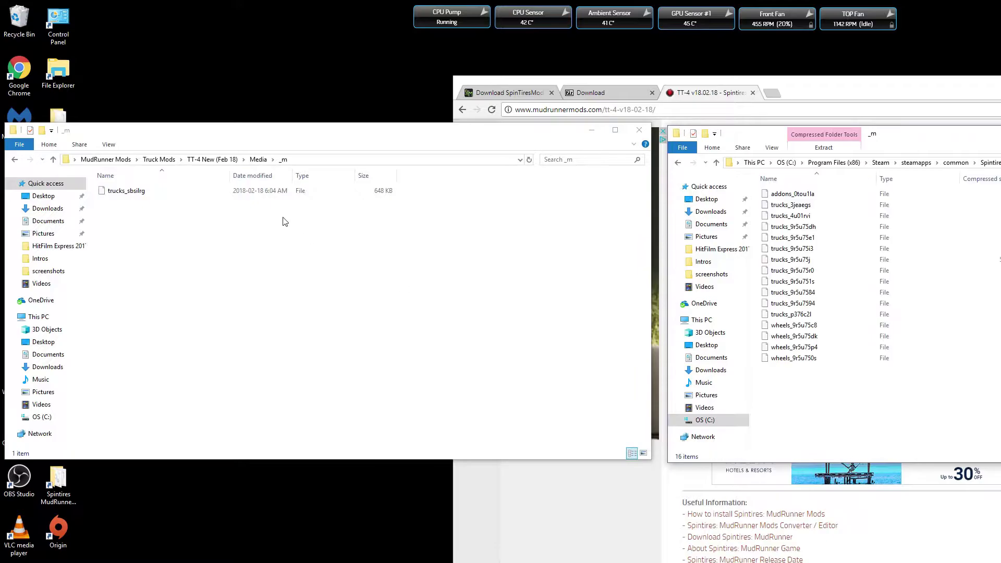
pyautogui.click(144, 192)
pyautogui.rightClick(143, 191)
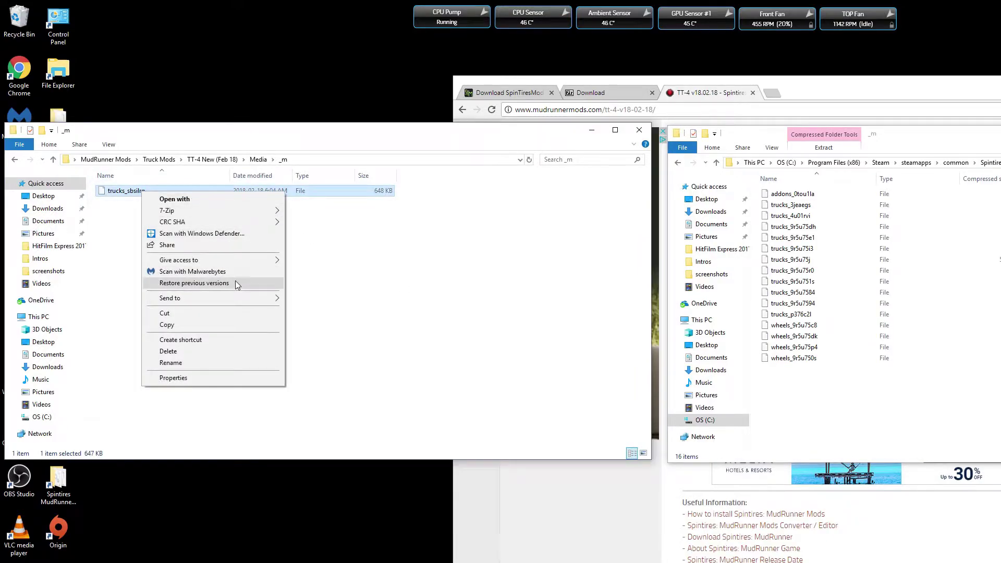
pyautogui.click(213, 324)
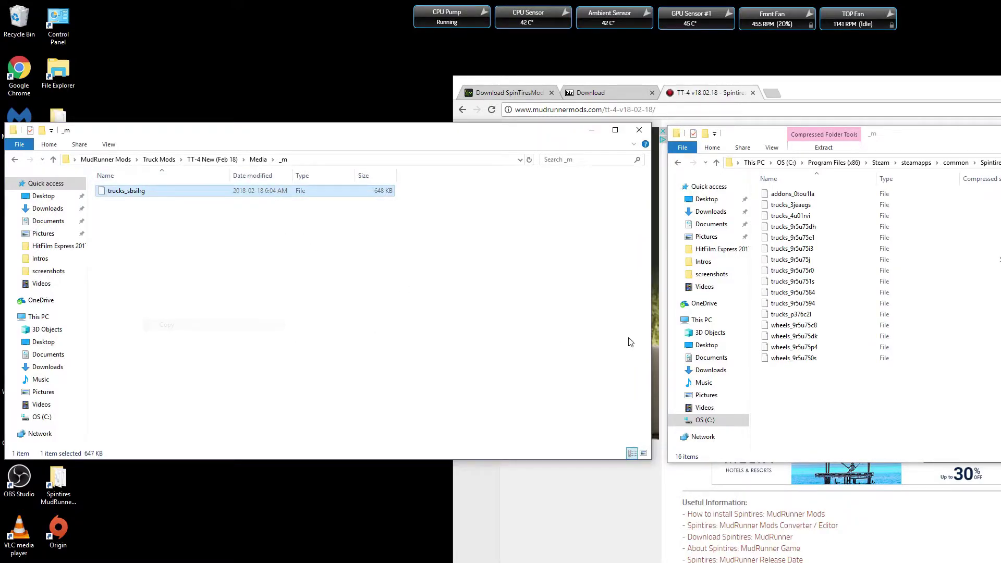
pyautogui.rightClick(858, 400)
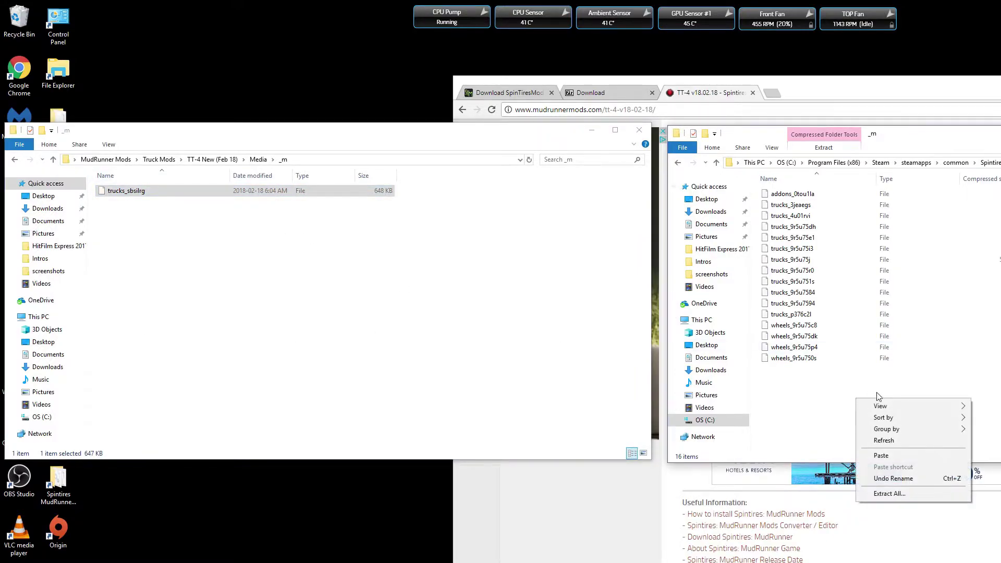
pyautogui.click(925, 455)
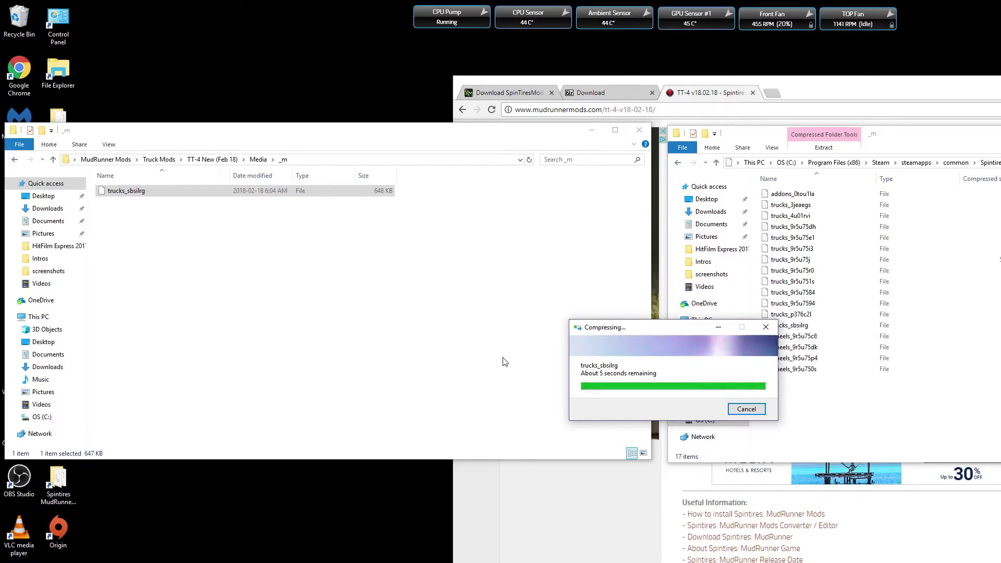
# Open _t in both windows and copy the def_sbsileg__d texture into the game's _t folder.
pyautogui.click(15, 160)
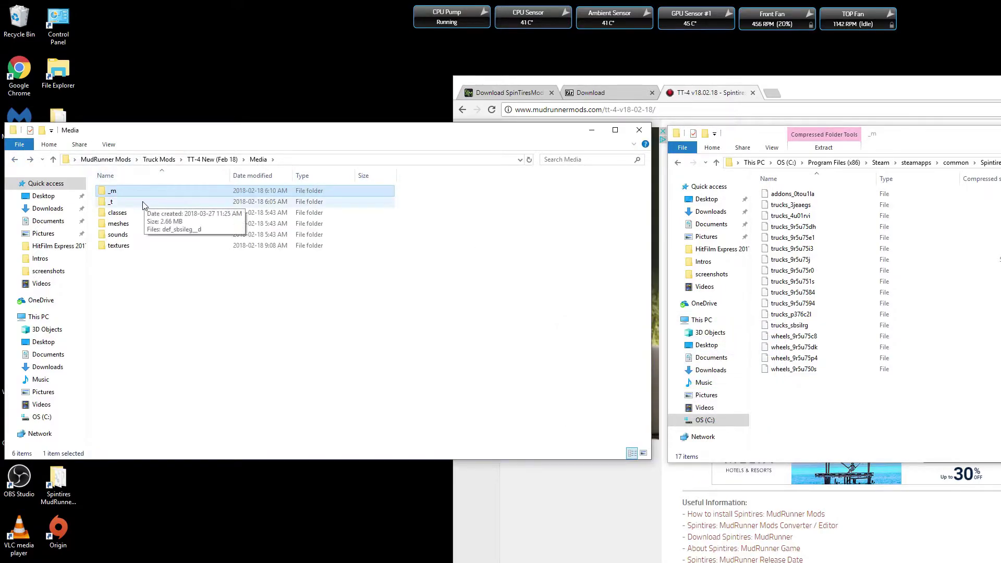
pyautogui.click(676, 163)
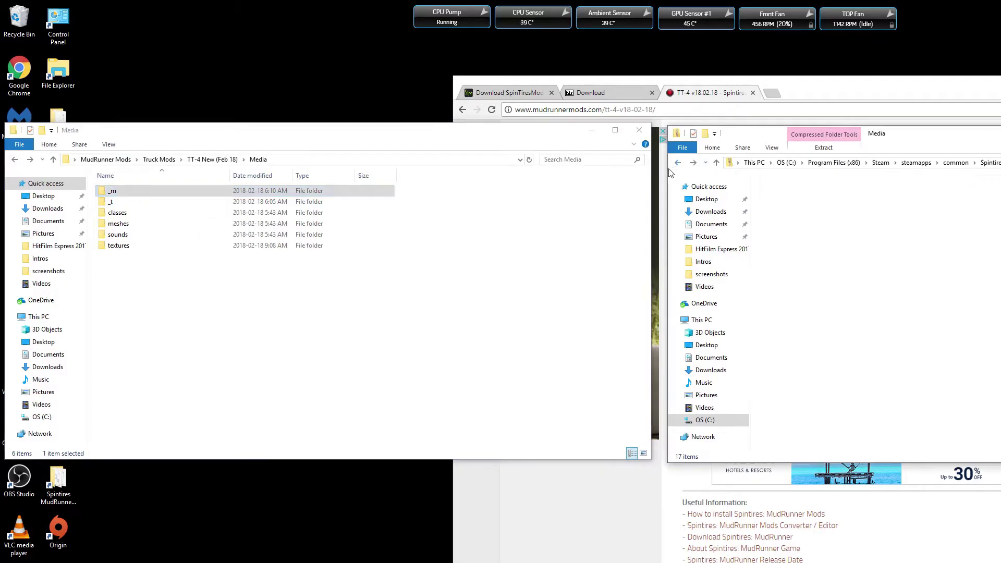
pyautogui.doubleClick(140, 202)
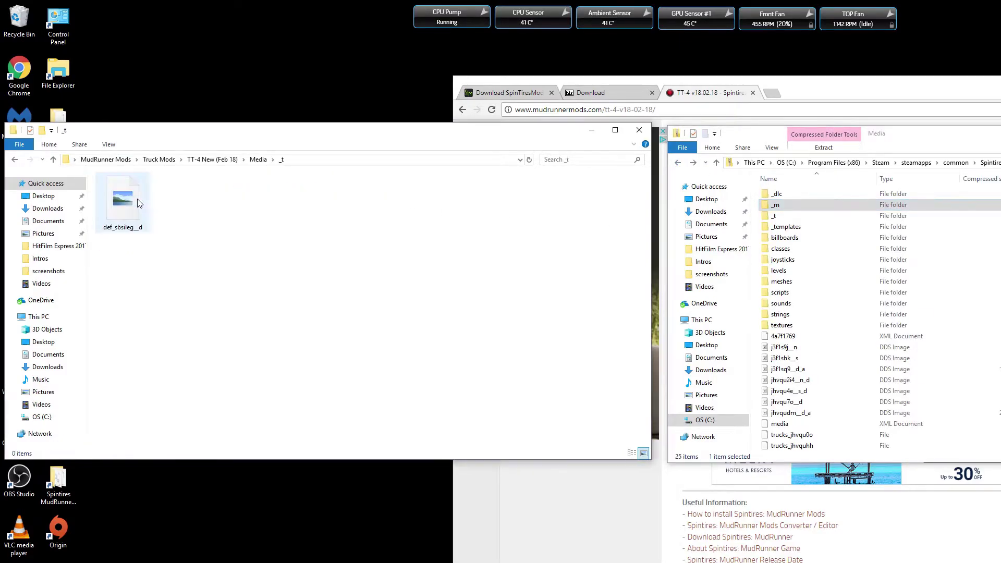
pyautogui.click(844, 221)
pyautogui.doubleClick(844, 221)
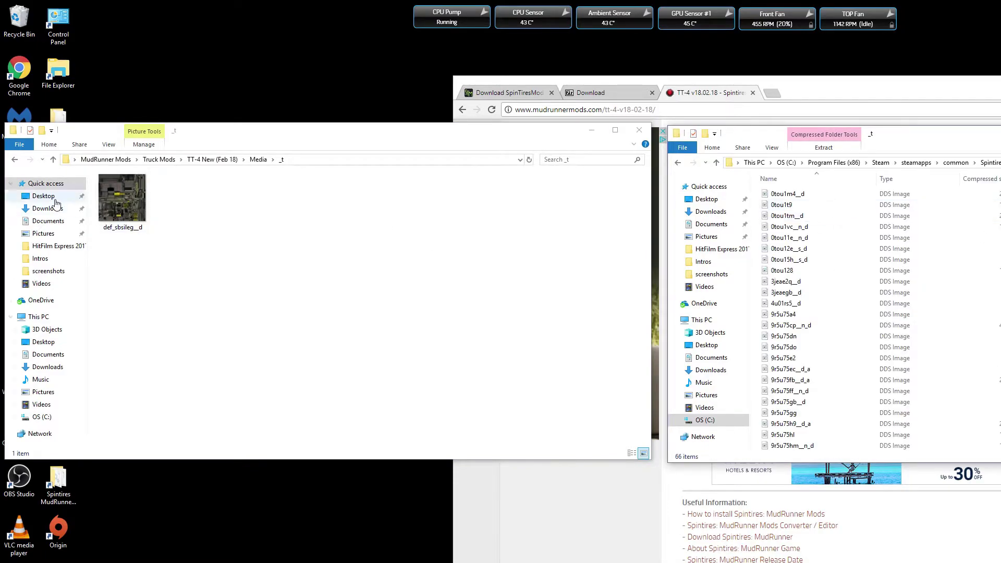
pyautogui.click(127, 202)
pyautogui.rightClick(127, 201)
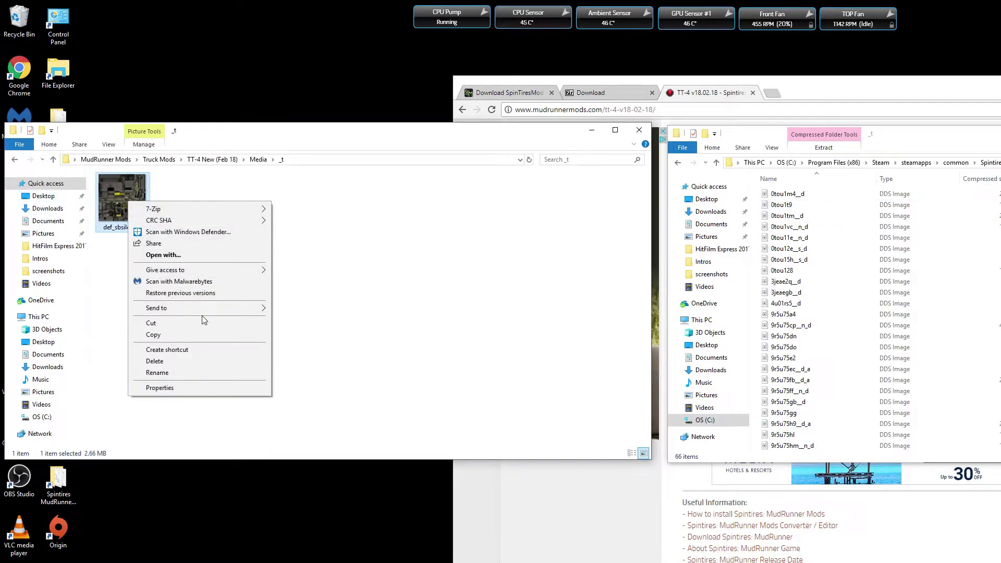
pyautogui.click(197, 335)
pyautogui.rightClick(862, 385)
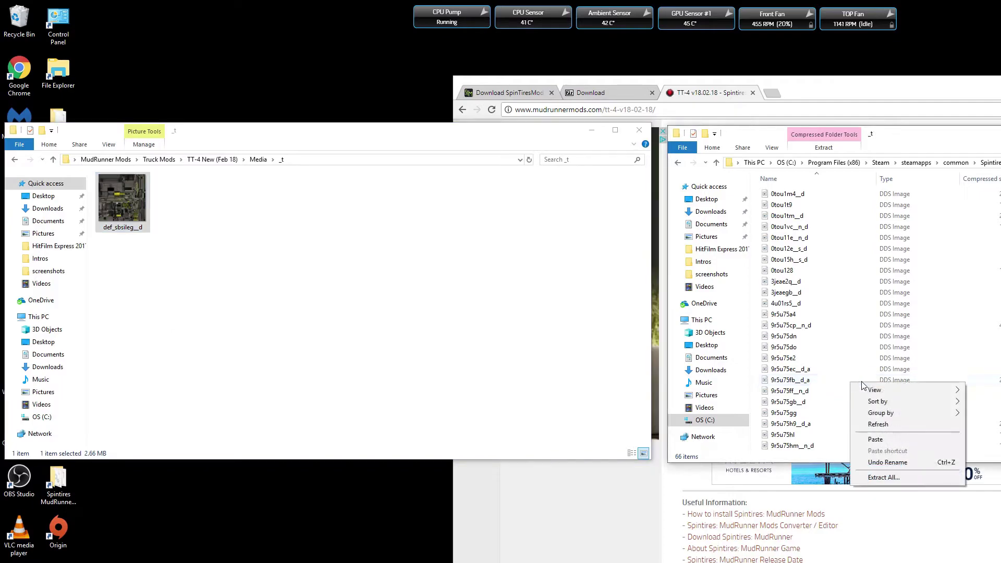
pyautogui.click(913, 440)
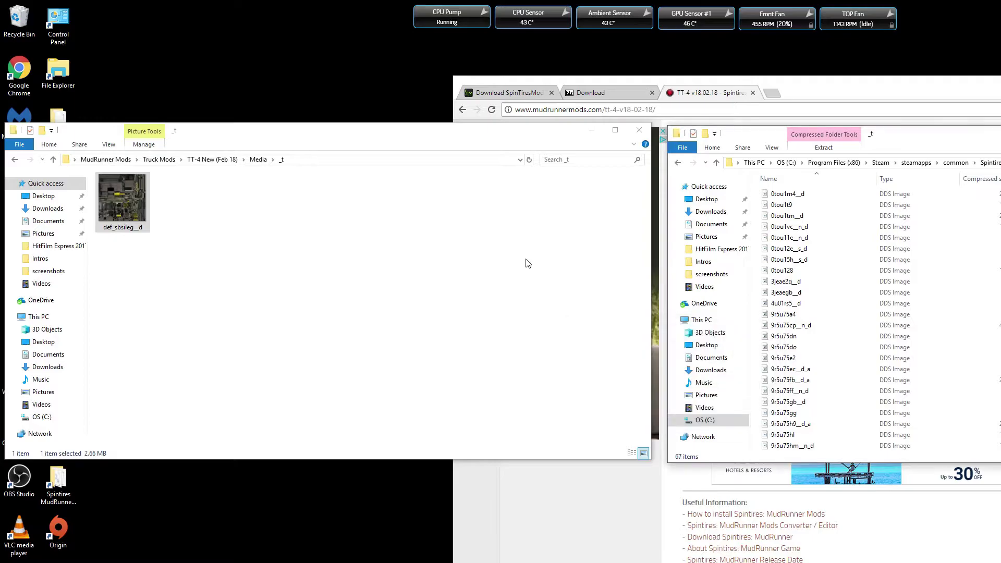
# Open the classes\trucks folder in both the mod and game Explorer windows.
pyautogui.click(14, 161)
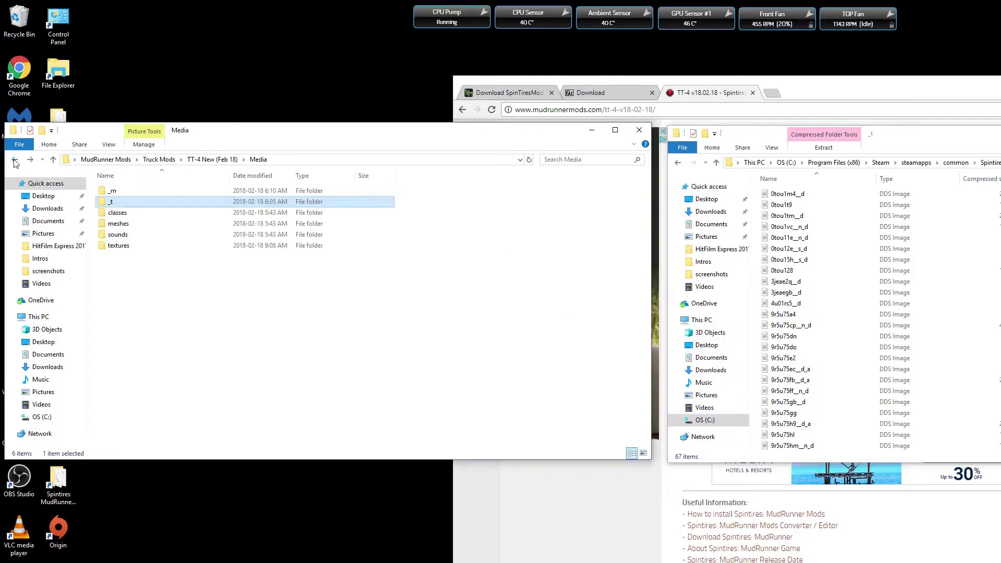
pyautogui.click(676, 164)
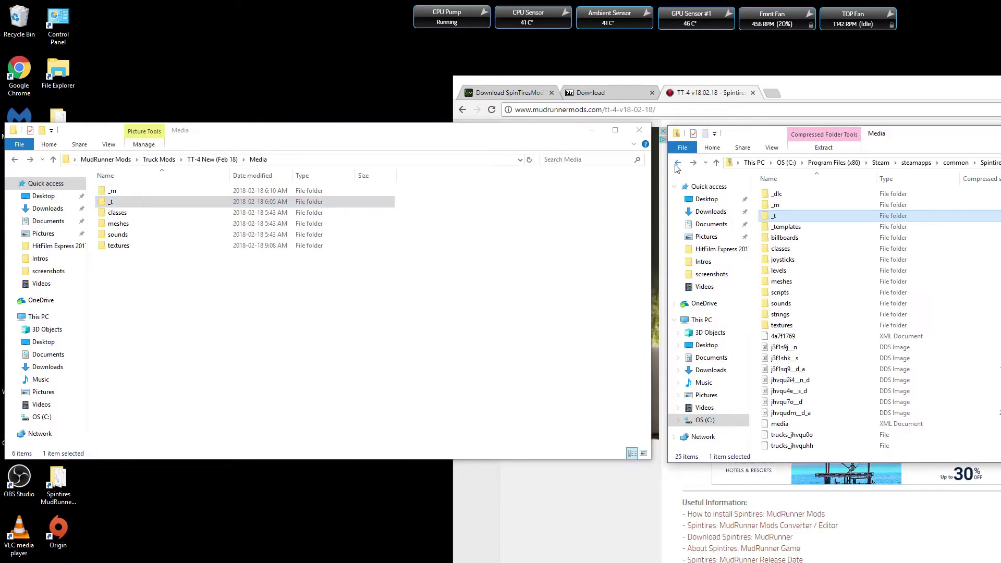
pyautogui.doubleClick(160, 213)
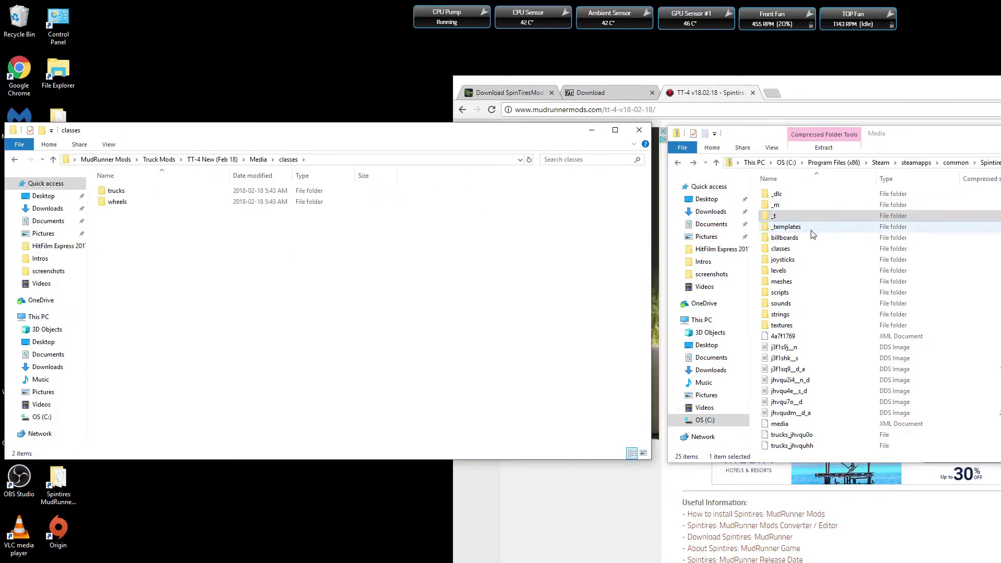
pyautogui.doubleClick(781, 249)
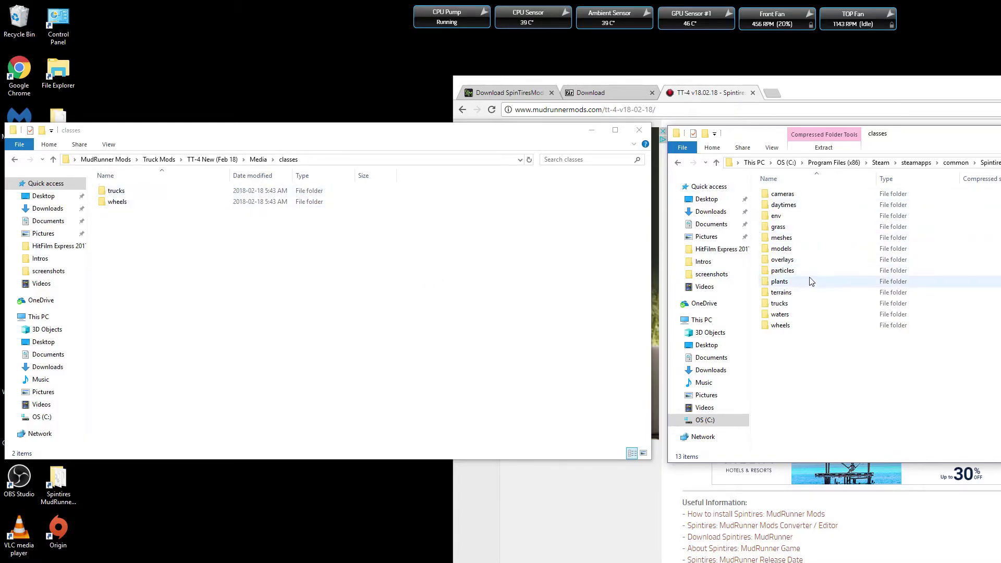
pyautogui.doubleClick(811, 304)
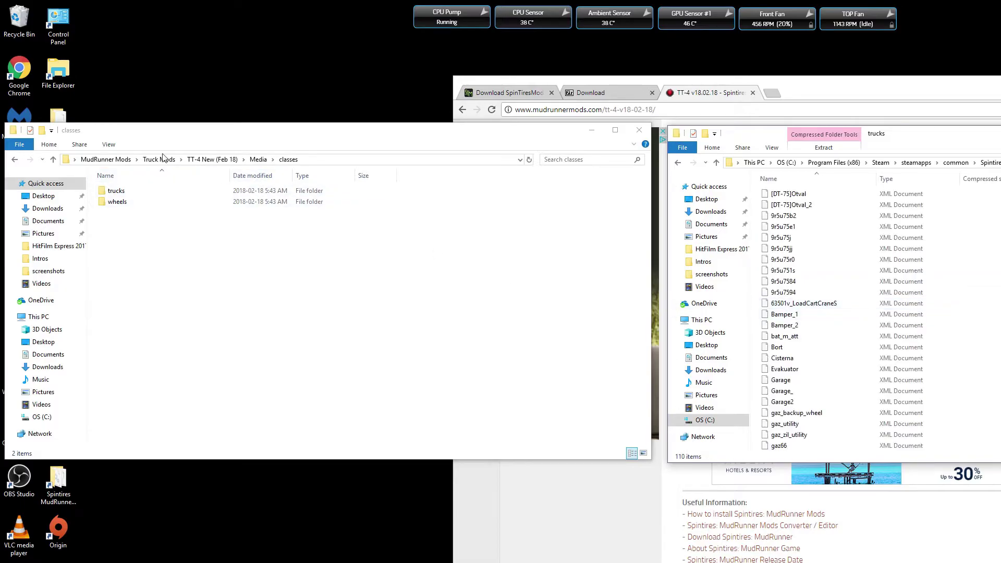
pyautogui.doubleClick(160, 186)
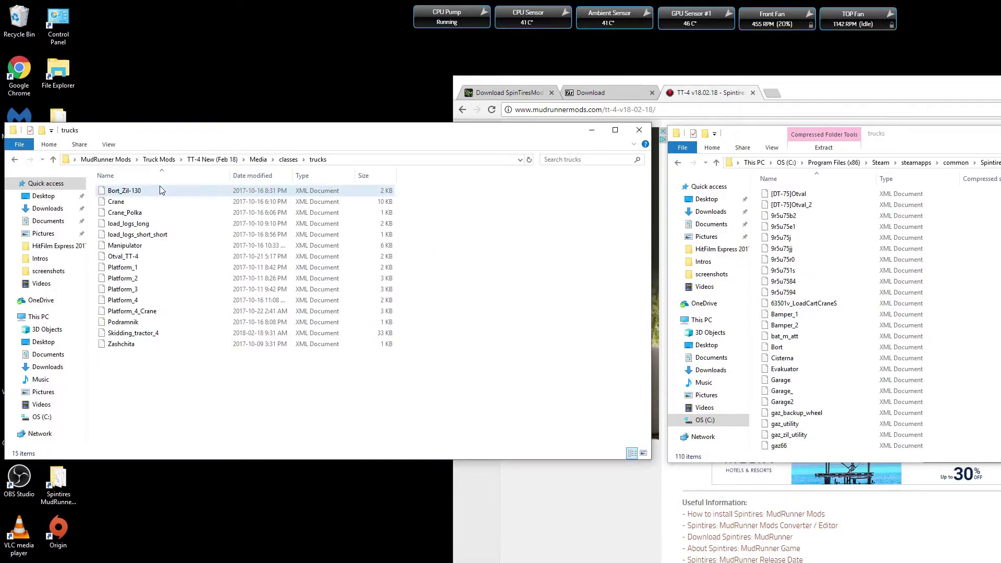
# Copy all 15 mod truck XMLs into the game's trucks folder, replacing the conflicting files.
pyautogui.click(159, 187)
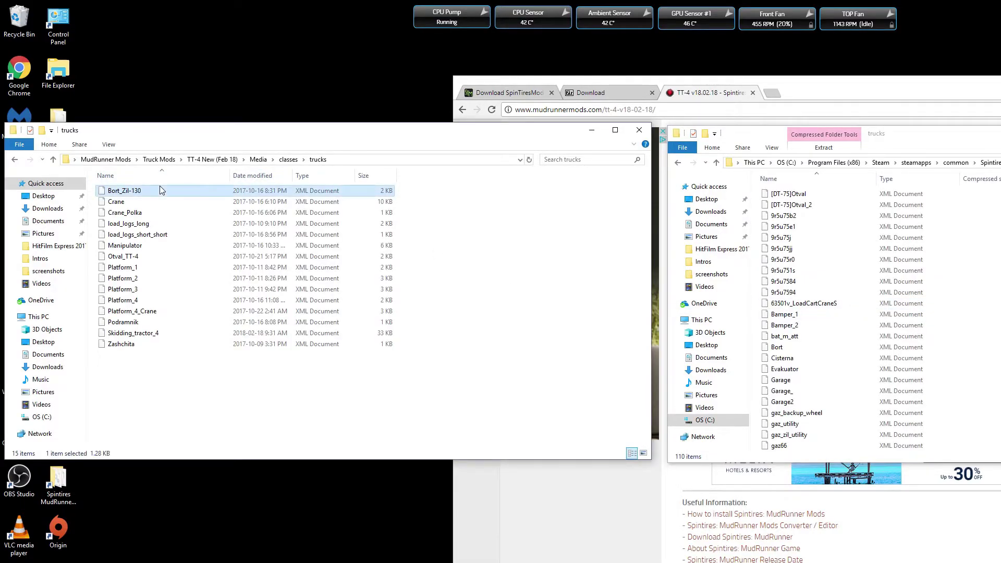
pyautogui.keyDown('shift'); pyautogui.click(152, 341); pyautogui.keyUp('shift')
pyautogui.rightClick(152, 341)
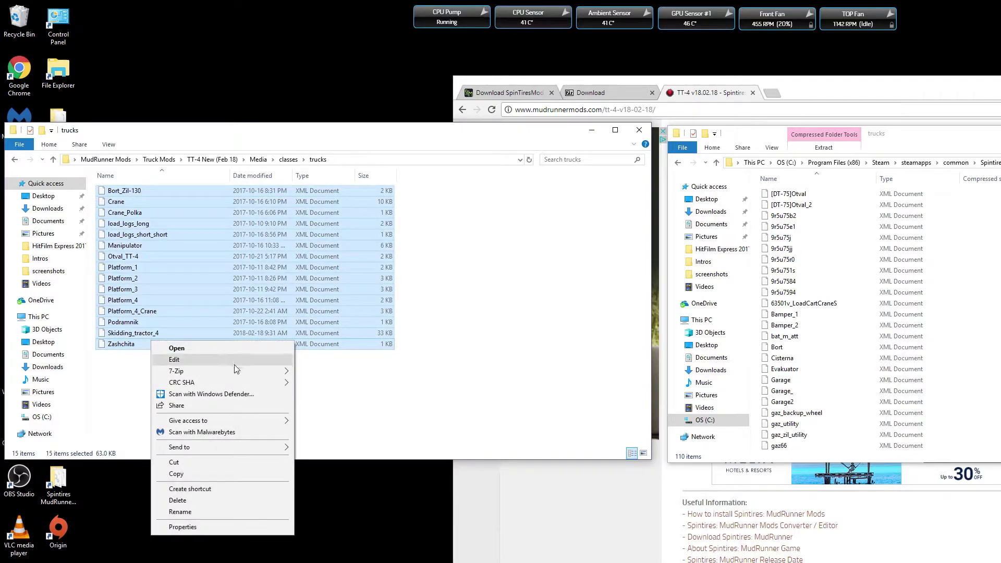
pyautogui.click(208, 469)
pyautogui.rightClick(871, 360)
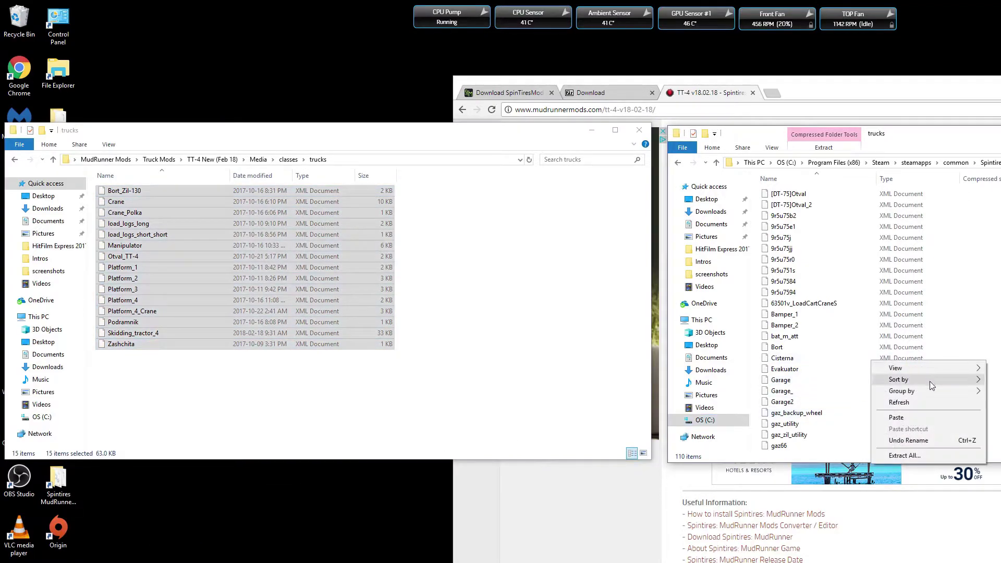
pyautogui.click(938, 416)
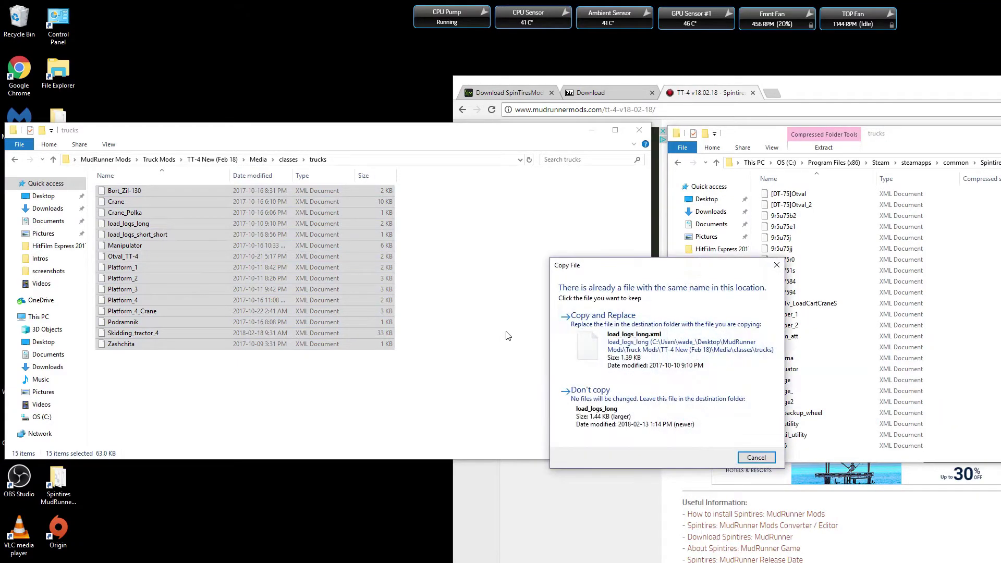
pyautogui.click(688, 350)
pyautogui.click(688, 350)
pyautogui.click(688, 350)
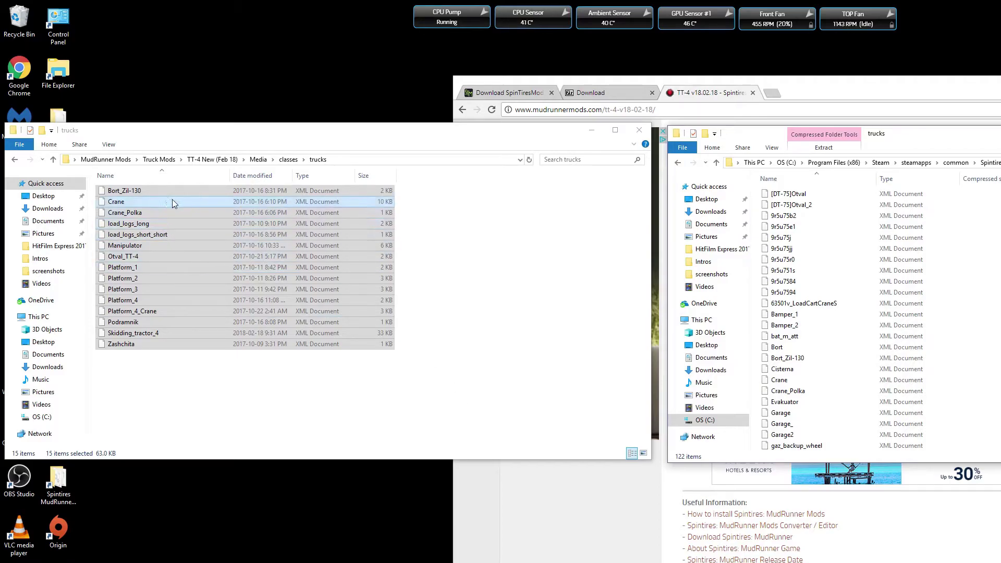
# Copy the Invisibility, Rink, Sloth and Star wheel files into the game's classes\wheels folder.
pyautogui.click(15, 160)
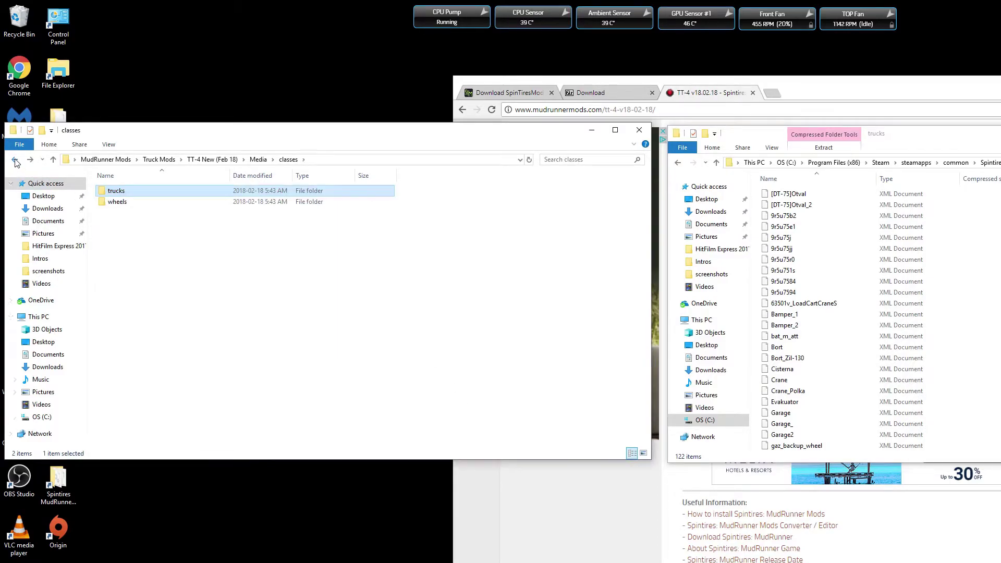
pyautogui.click(676, 164)
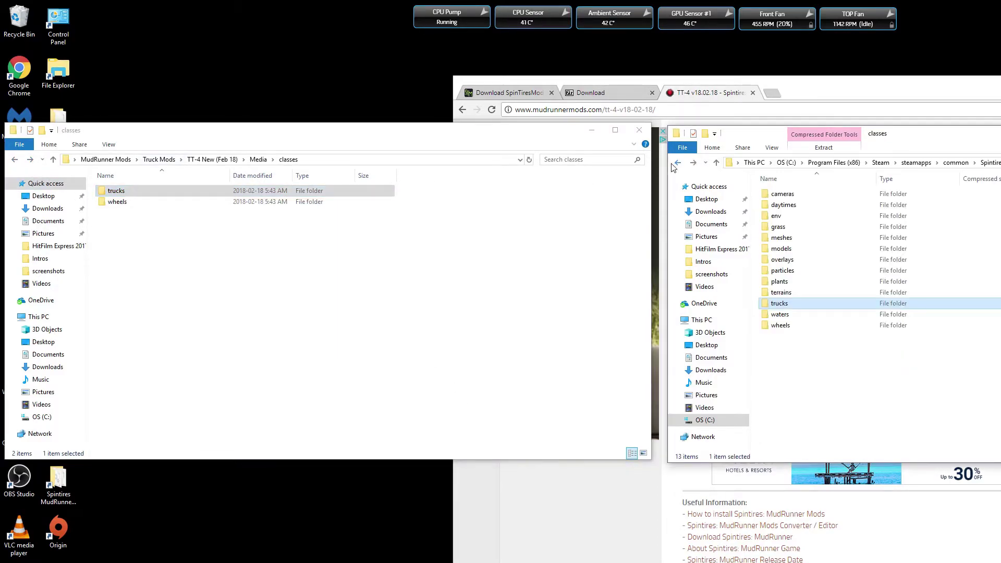
pyautogui.doubleClick(163, 204)
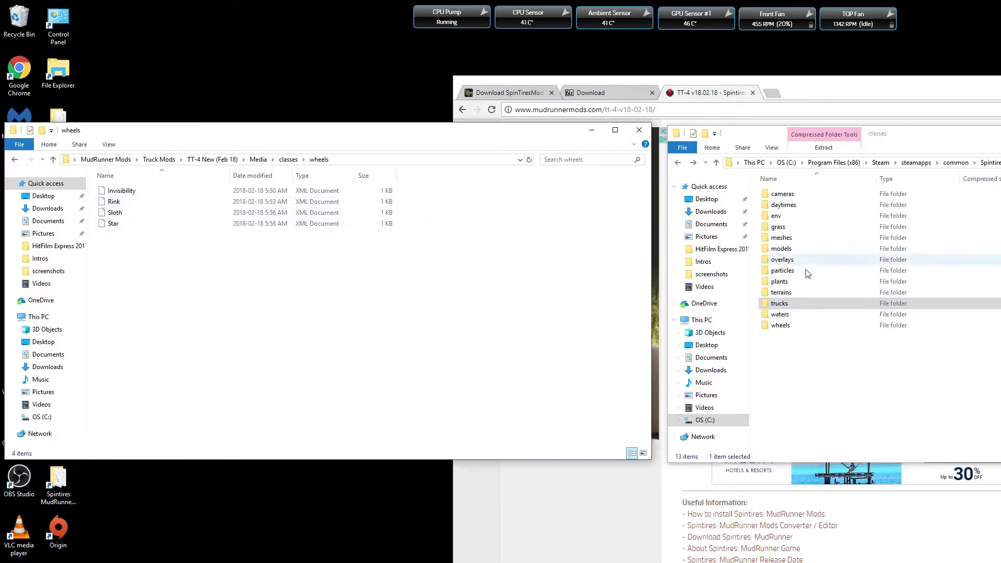
pyautogui.doubleClick(824, 329)
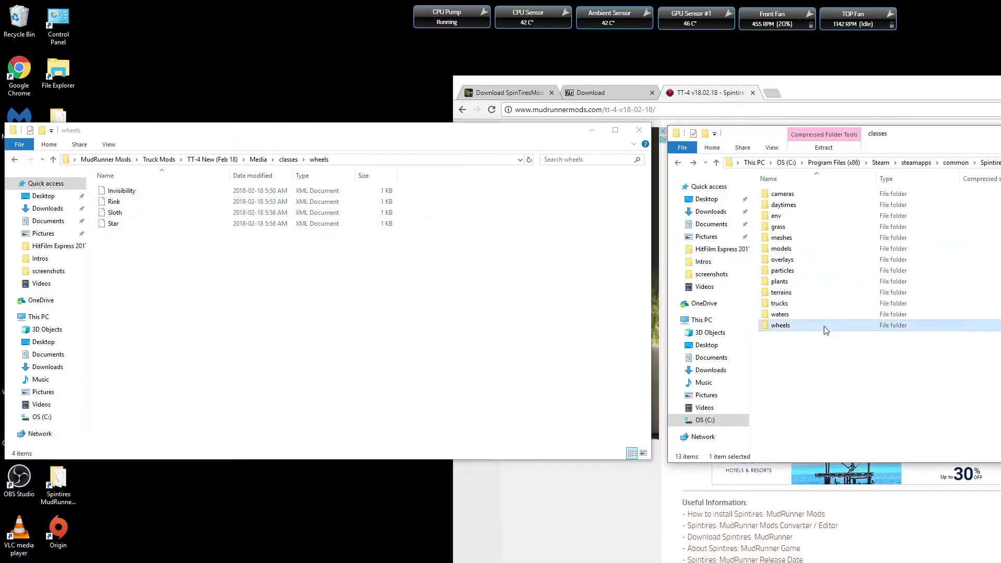
pyautogui.click(160, 193)
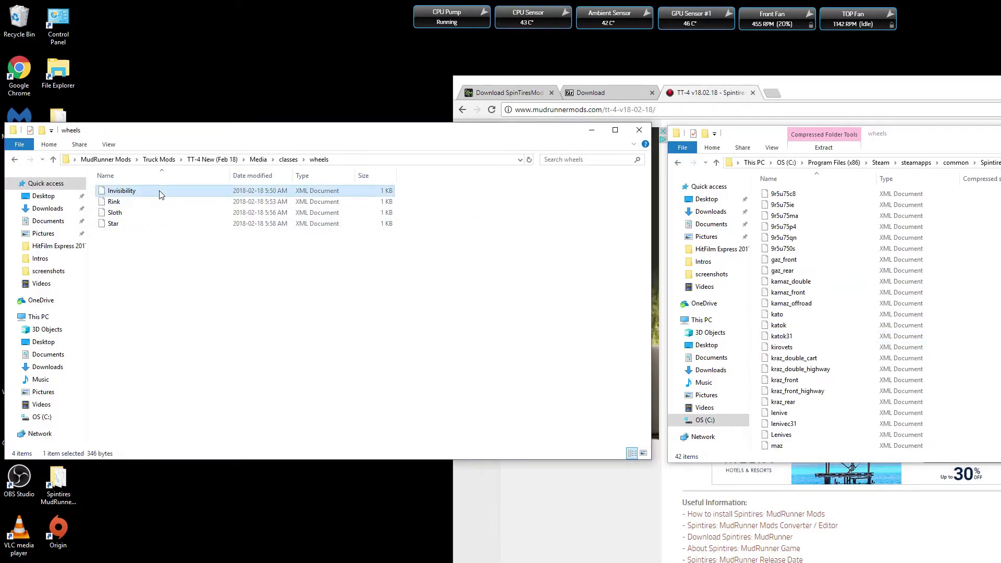
pyautogui.keyDown('shift'); pyautogui.click(158, 226); pyautogui.keyUp('shift')
pyautogui.rightClick(158, 226)
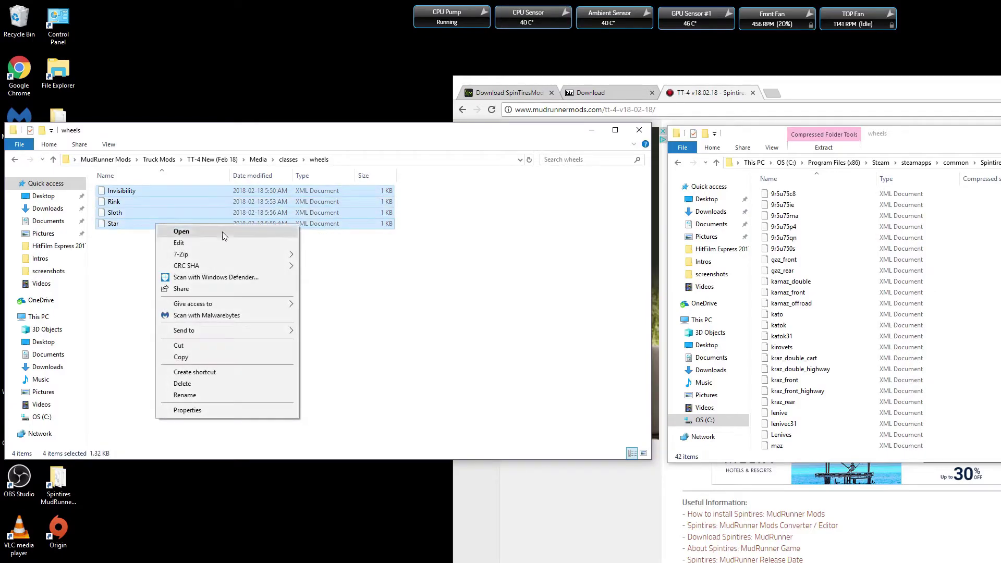
pyautogui.click(238, 357)
pyautogui.rightClick(842, 348)
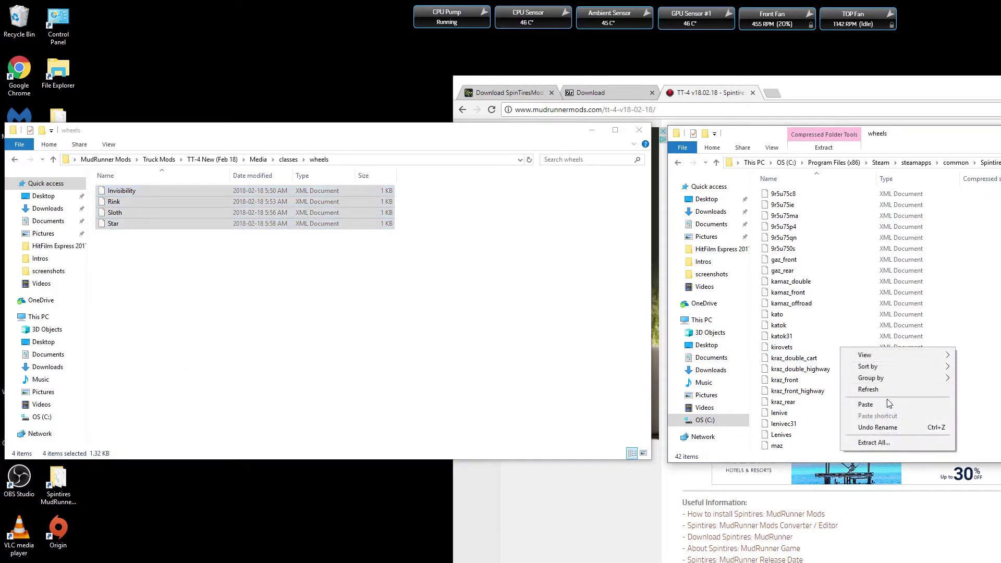
pyautogui.click(889, 404)
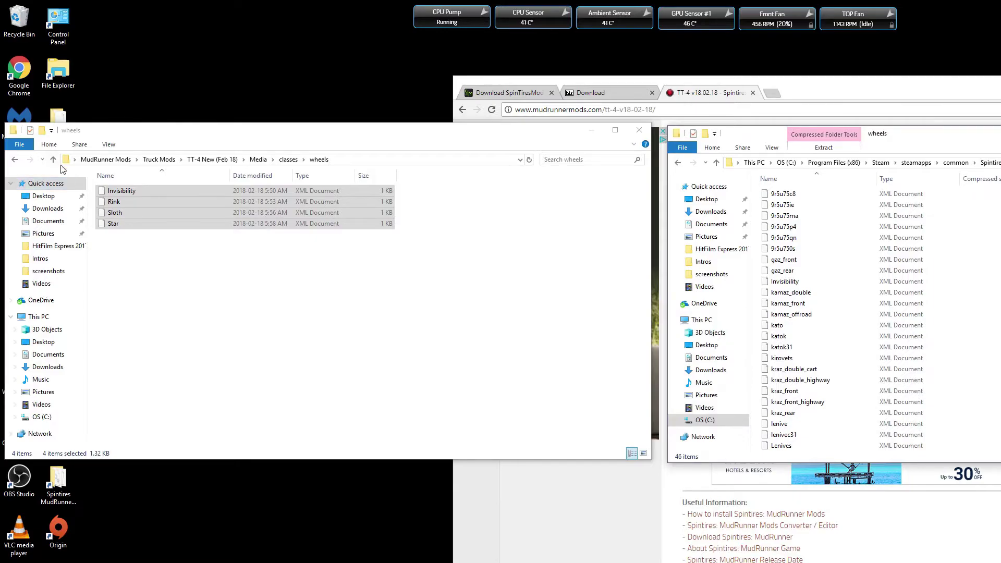
# Navigate both Explorer windows to their Media\meshes\trucks folders.
pyautogui.click(15, 161)
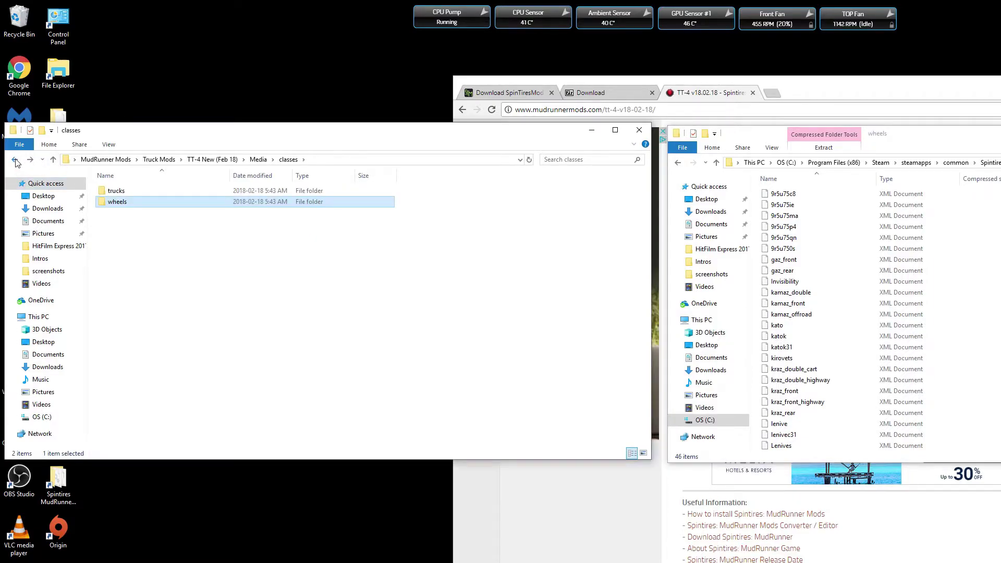
pyautogui.click(16, 163)
pyautogui.click(680, 165)
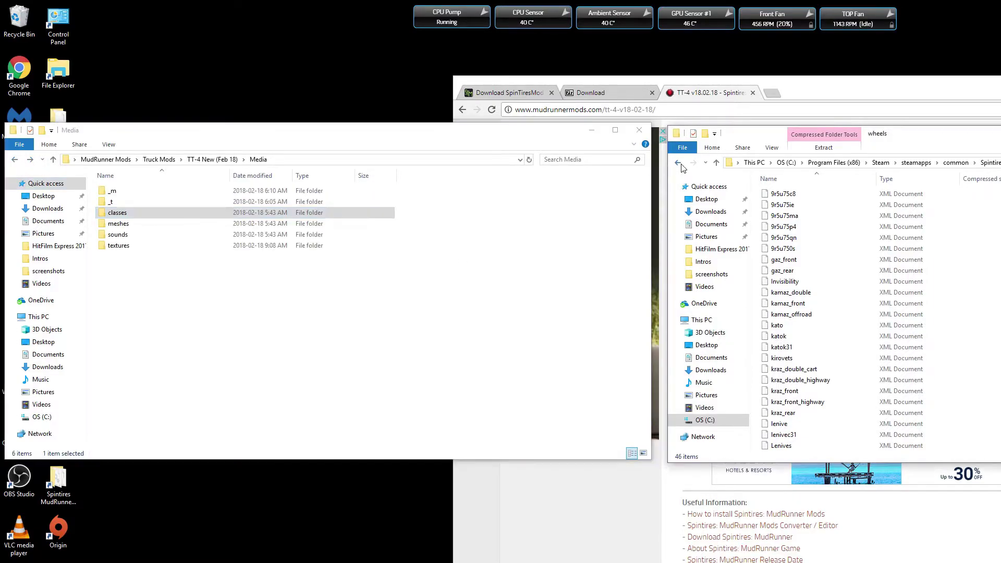
pyautogui.click(679, 165)
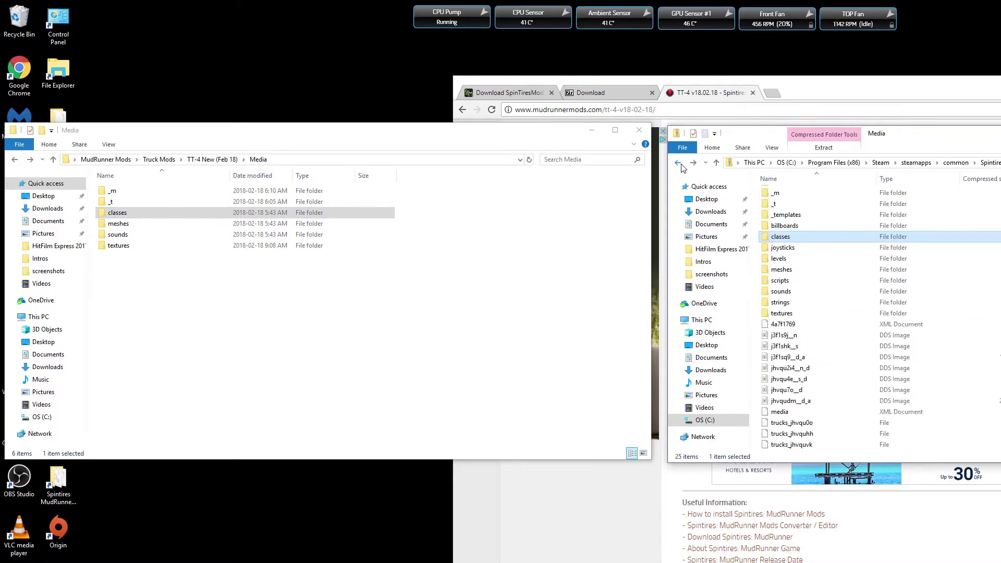
pyautogui.doubleClick(149, 222)
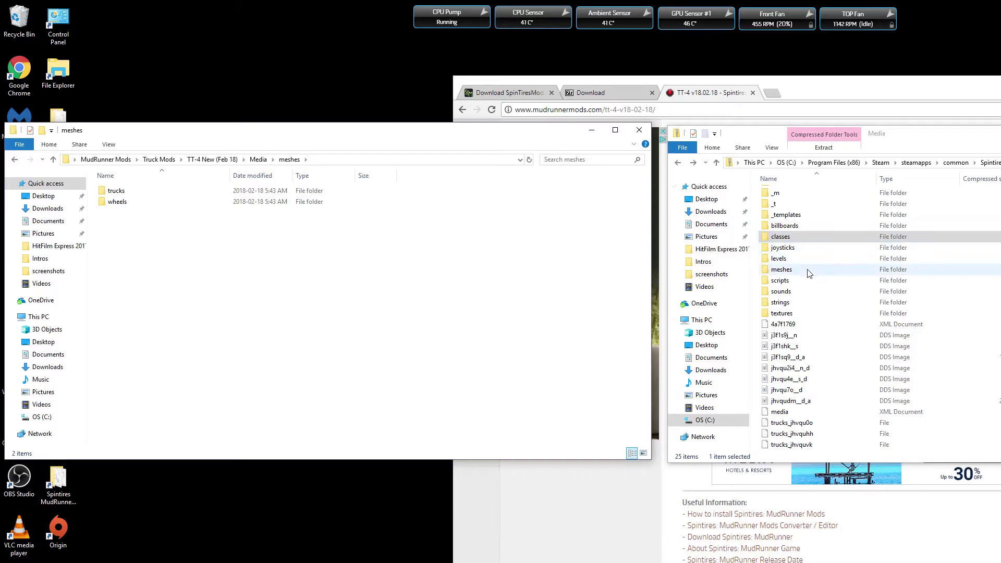
pyautogui.doubleClick(763, 269)
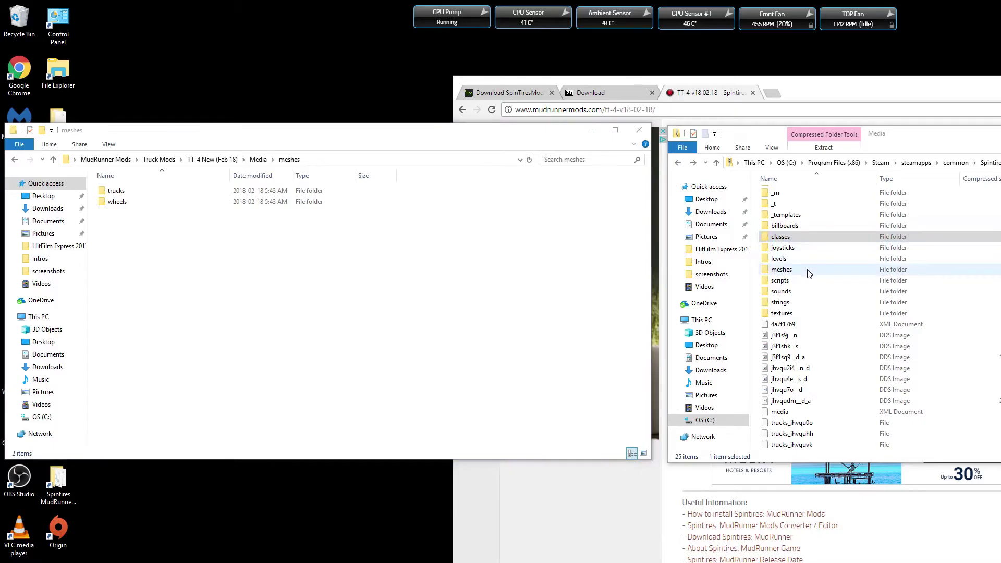
pyautogui.doubleClick(125, 193)
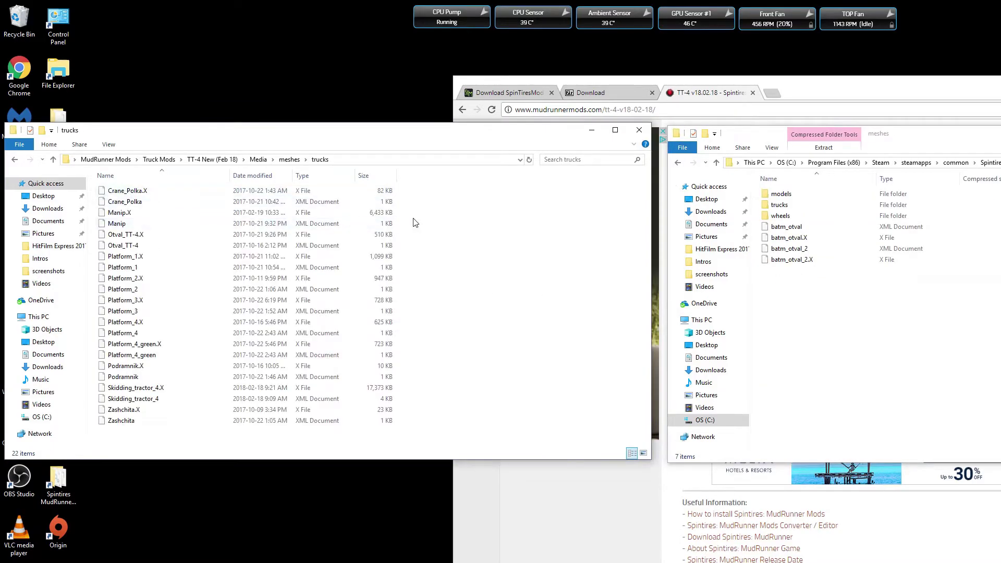
pyautogui.doubleClick(779, 204)
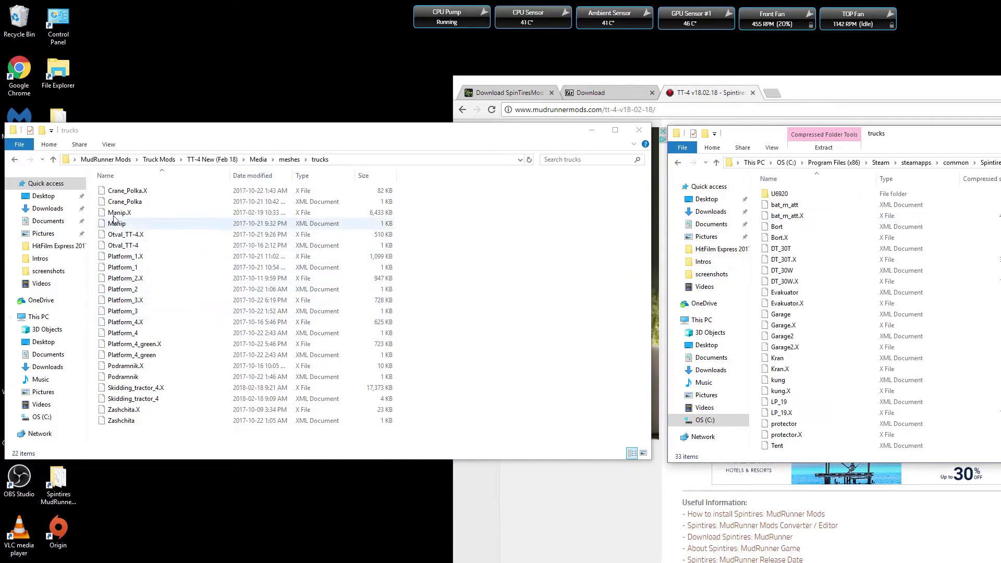
# Copy all 22 mod truck mesh files into the game's meshes\trucks folder.
pyautogui.click(130, 197)
pyautogui.hotkey('ctrl', 'a')
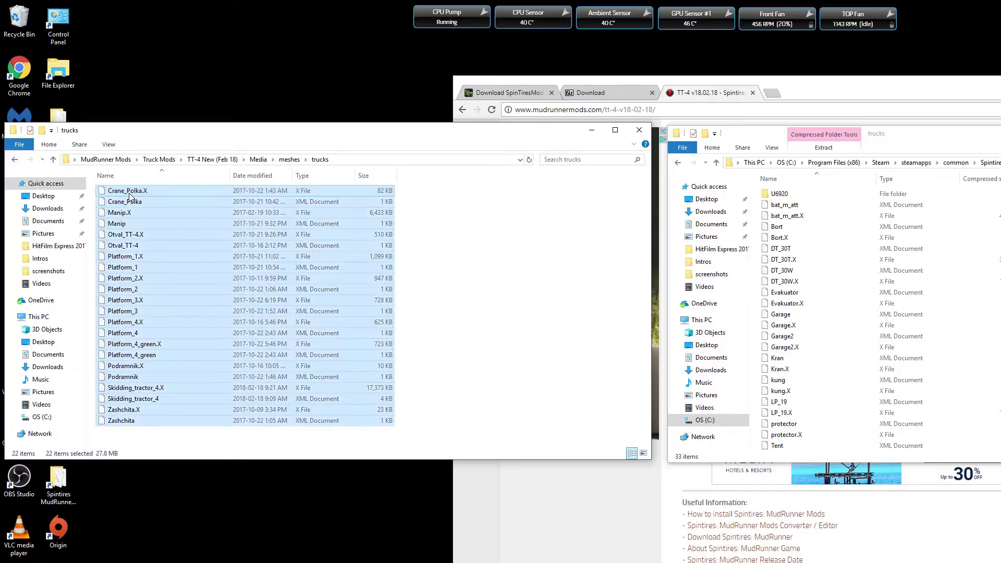
pyautogui.rightClick(129, 194)
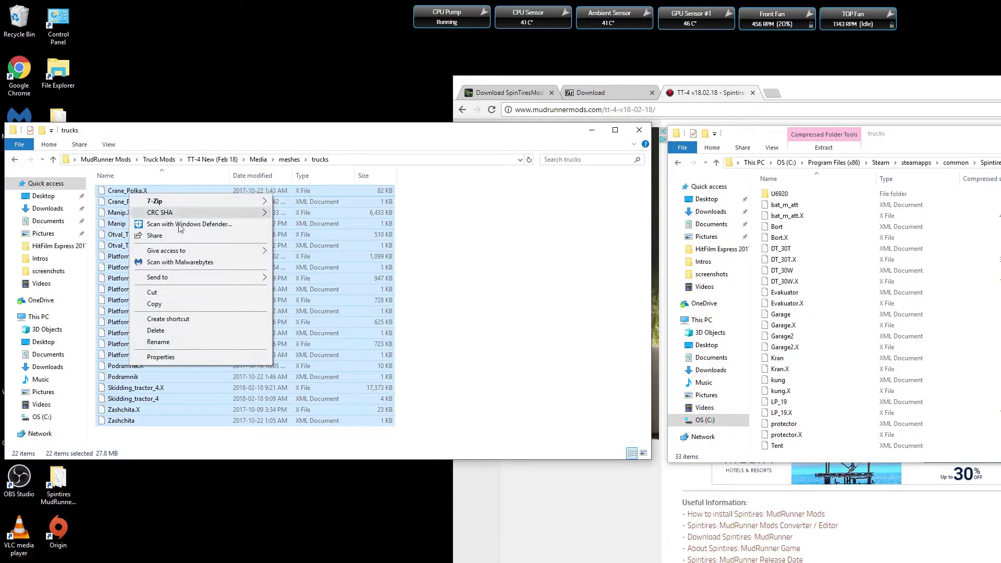
pyautogui.click(190, 302)
pyautogui.rightClick(844, 314)
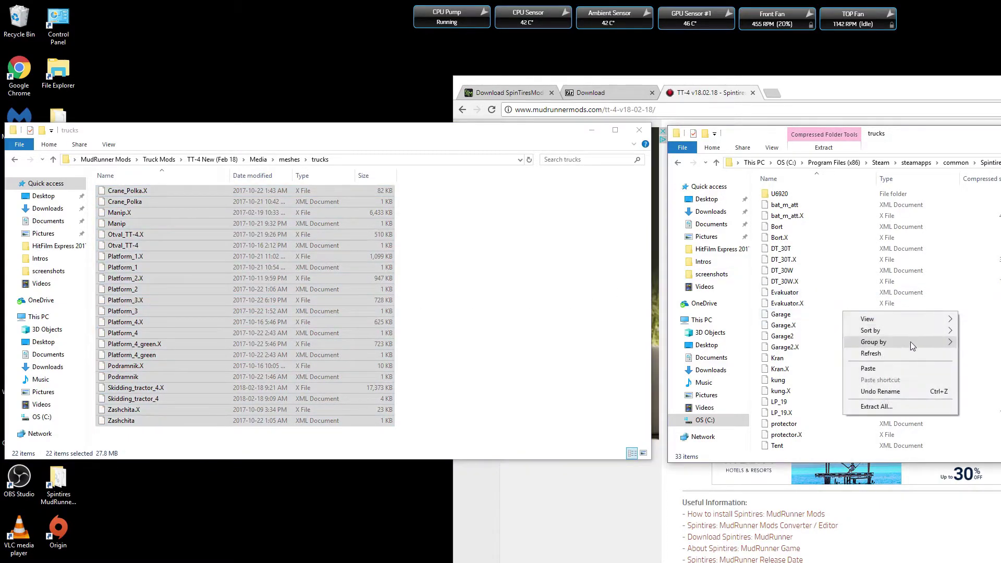
pyautogui.click(906, 369)
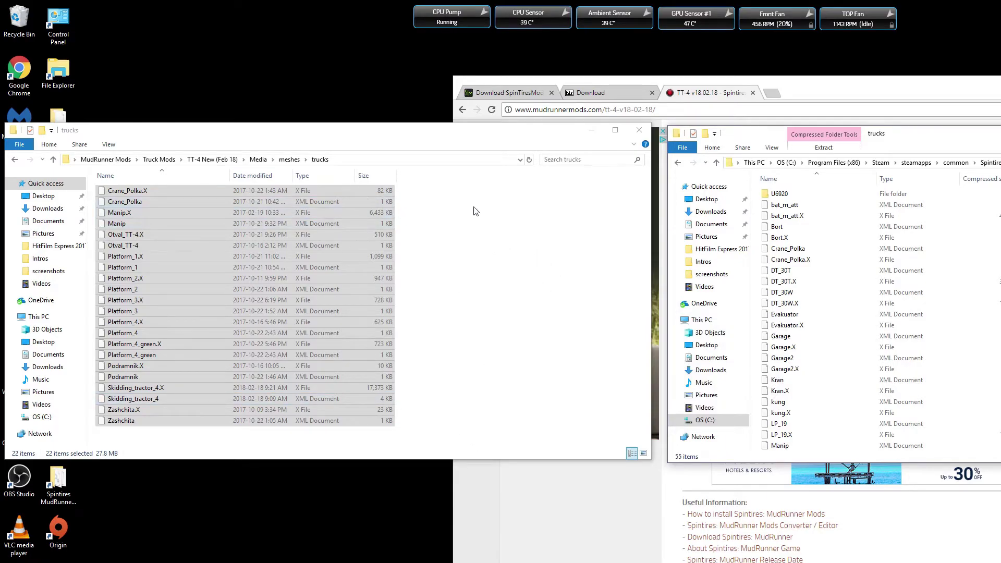
# Open the meshes\wheels folder in both the mod and game windows.
pyautogui.click(16, 160)
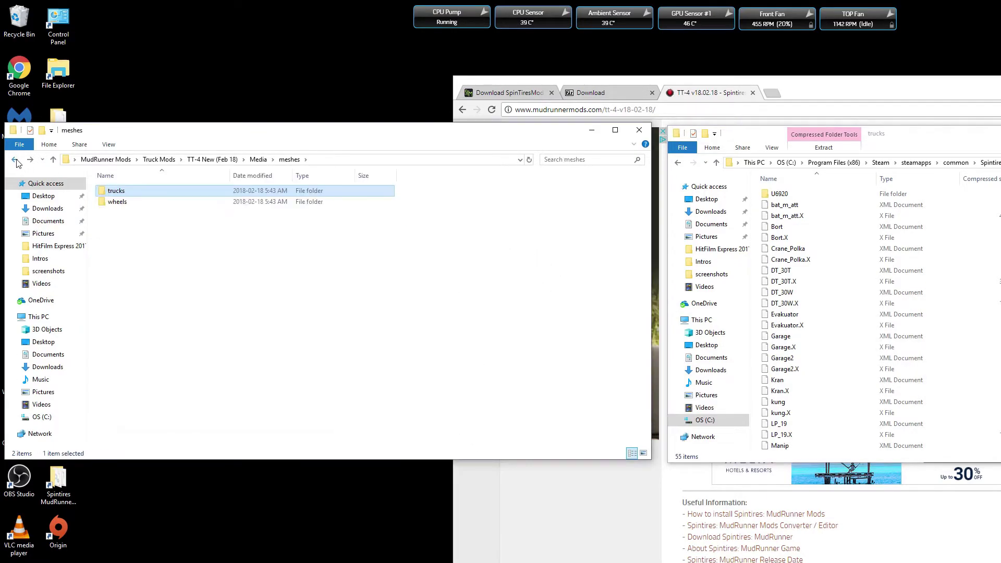
pyautogui.click(677, 164)
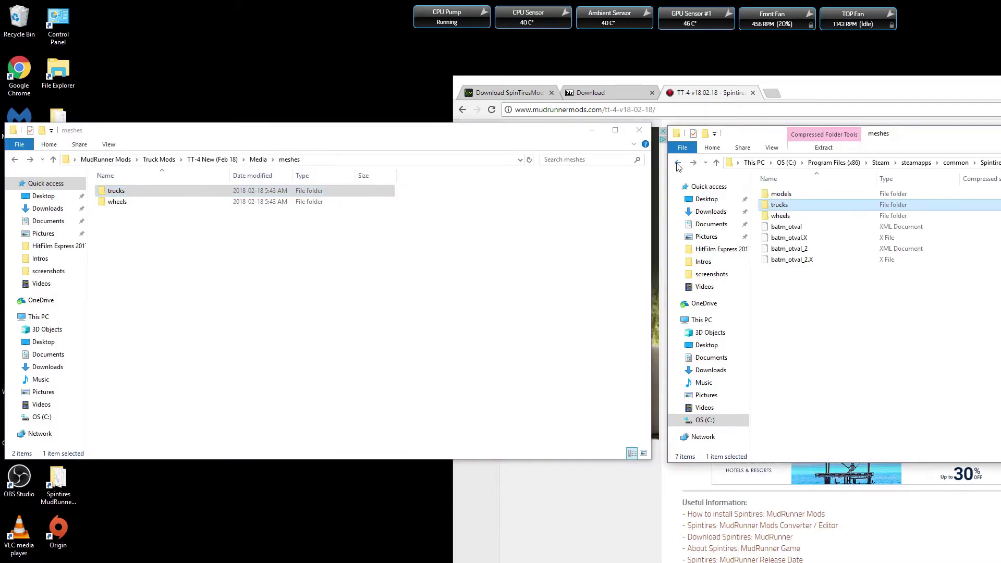
pyautogui.doubleClick(113, 203)
pyautogui.click(790, 216)
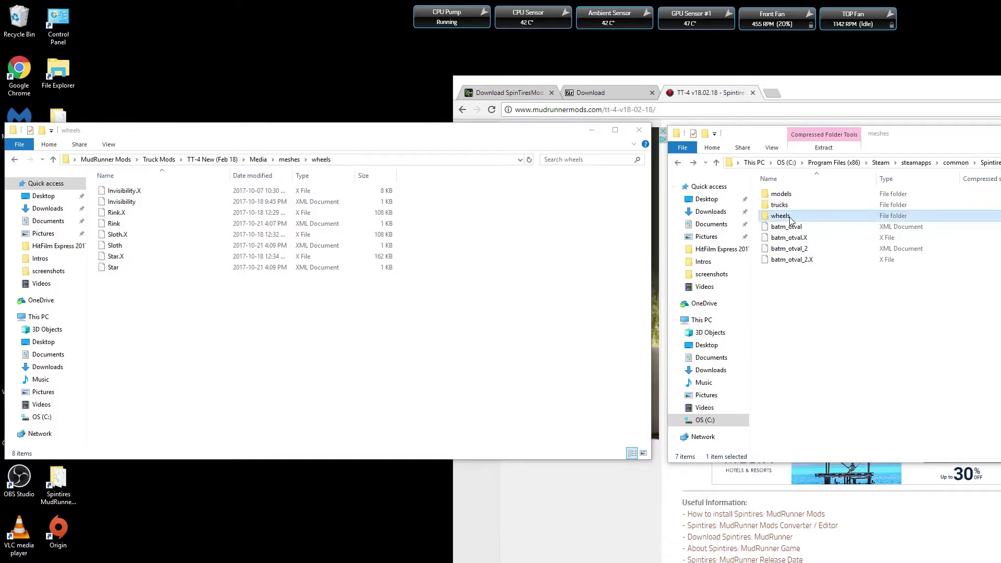
pyautogui.doubleClick(790, 217)
# Copy all 8 mod wheel mesh files, including Invisibility.X, into the game's wheels folder.
pyautogui.click(151, 194)
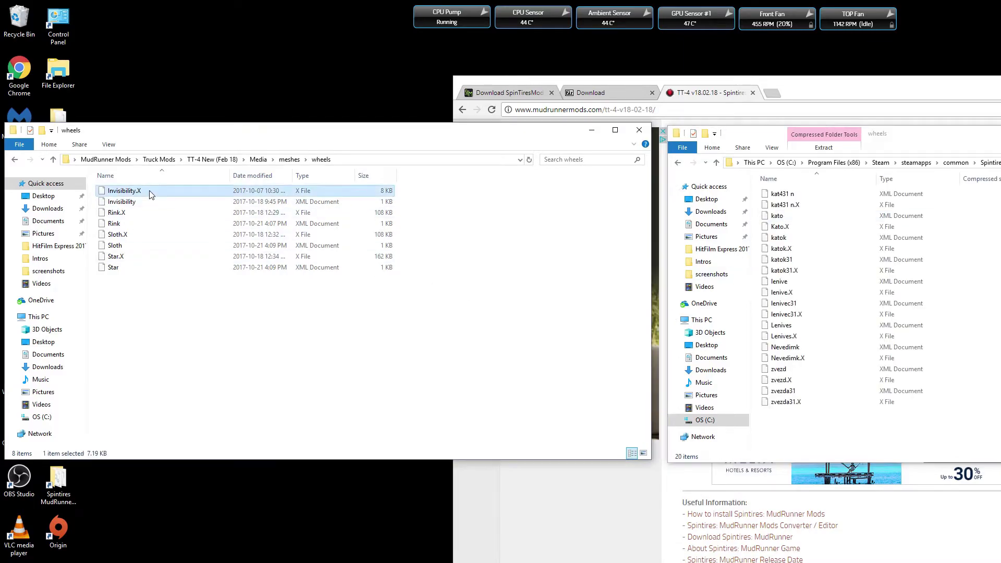
pyautogui.hotkey('ctrl', 'a')
pyautogui.rightClick(150, 191)
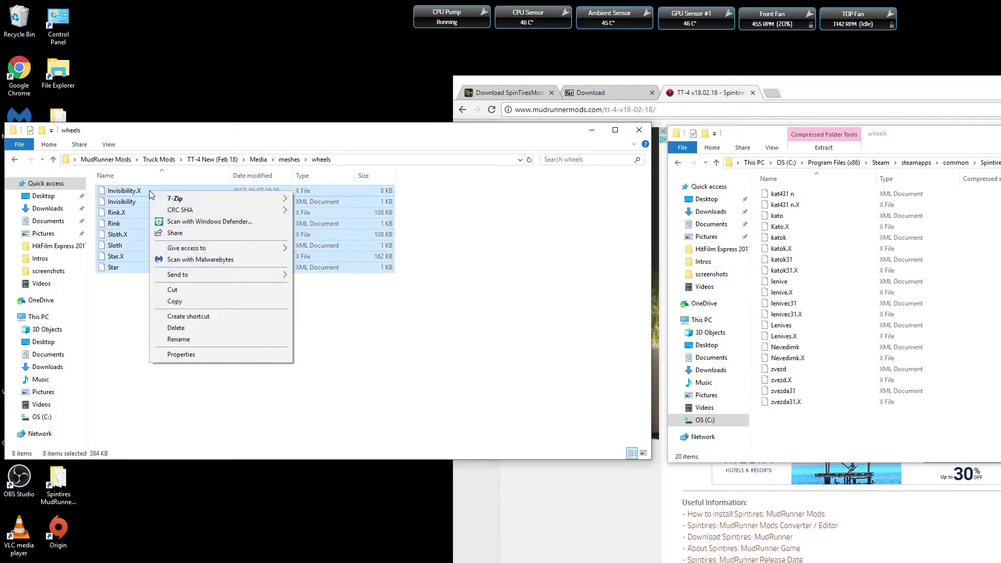
pyautogui.click(217, 301)
pyautogui.rightClick(858, 292)
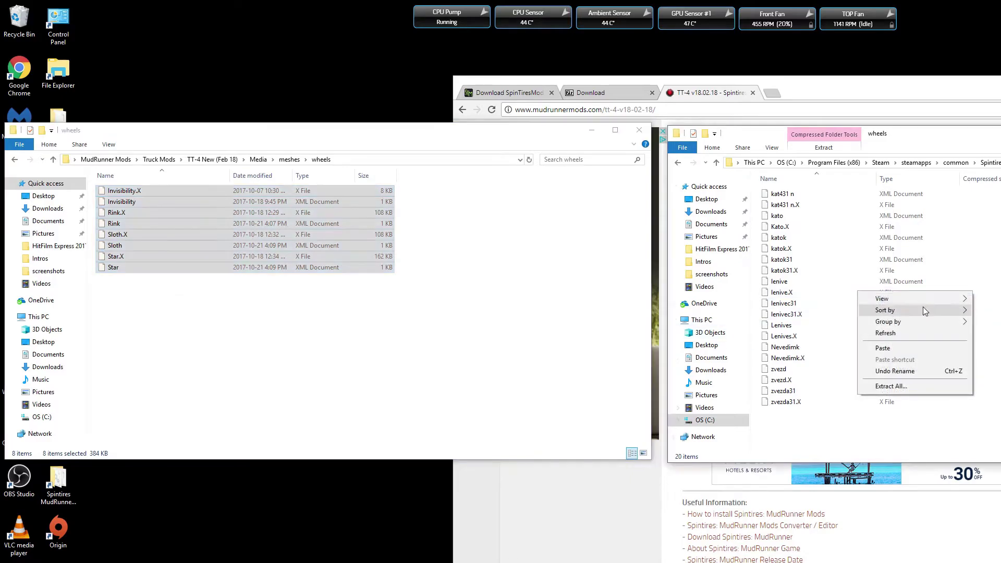
pyautogui.click(933, 347)
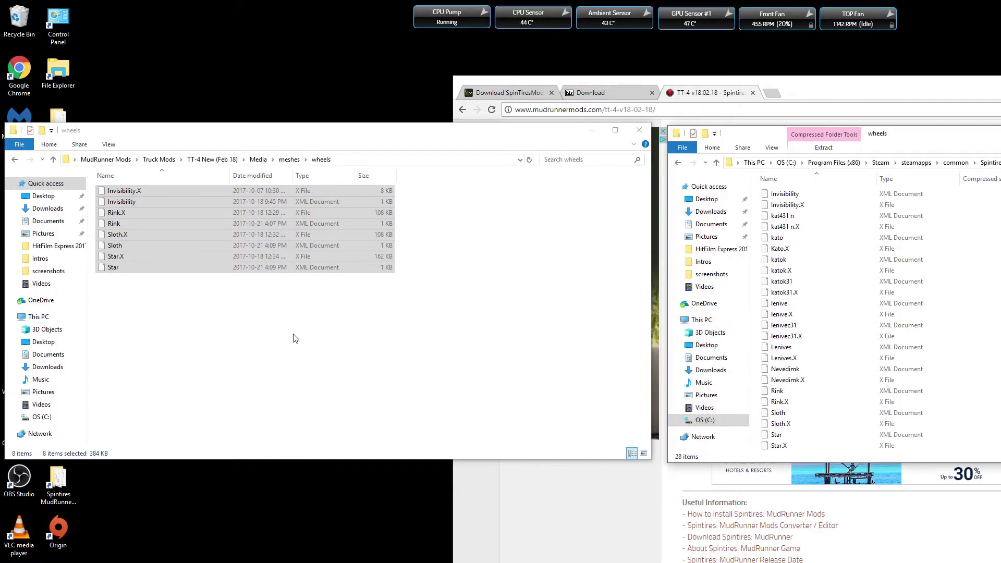
# Return both Explorer windows to their Media folders.
pyautogui.click(16, 161)
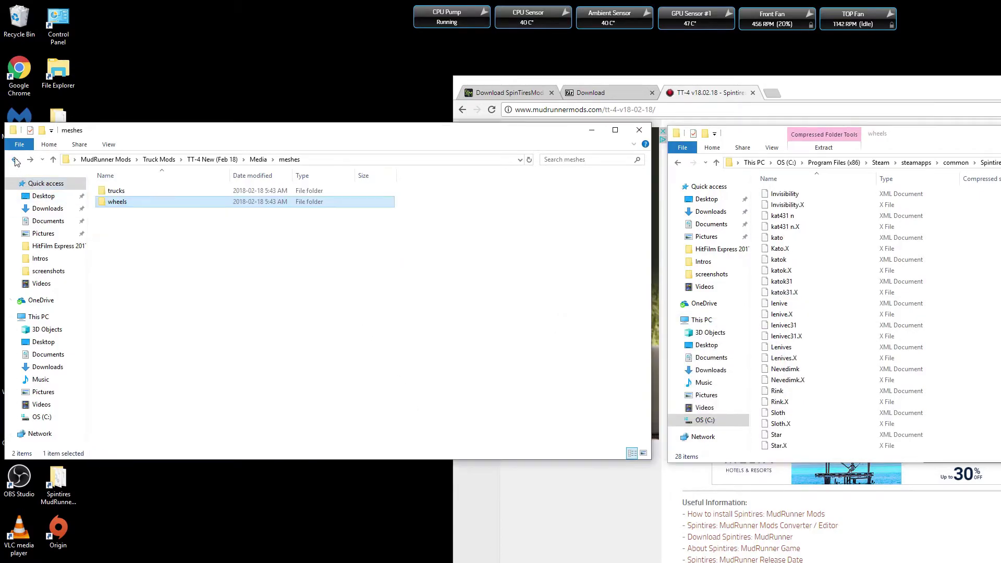
pyautogui.click(16, 162)
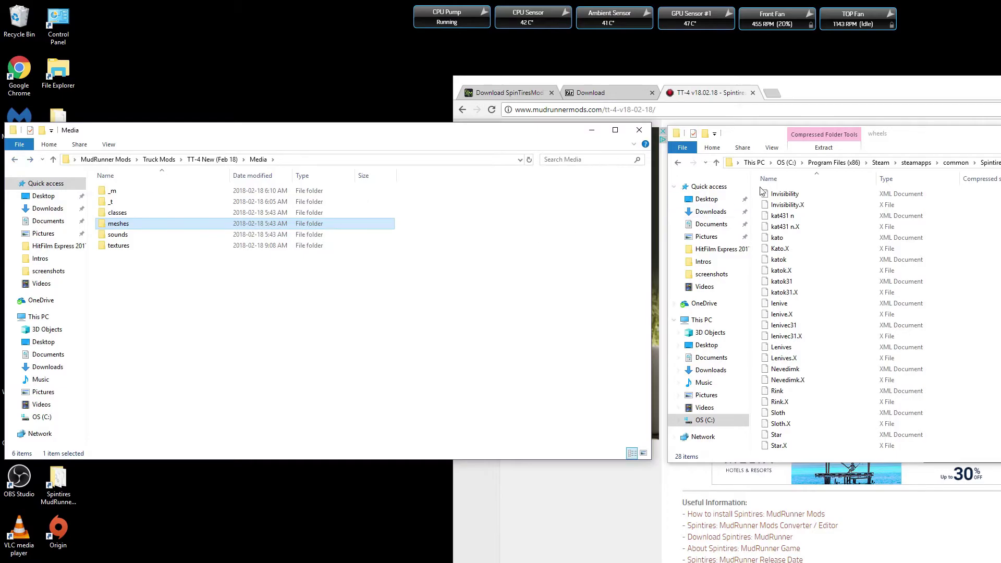
pyautogui.click(677, 163)
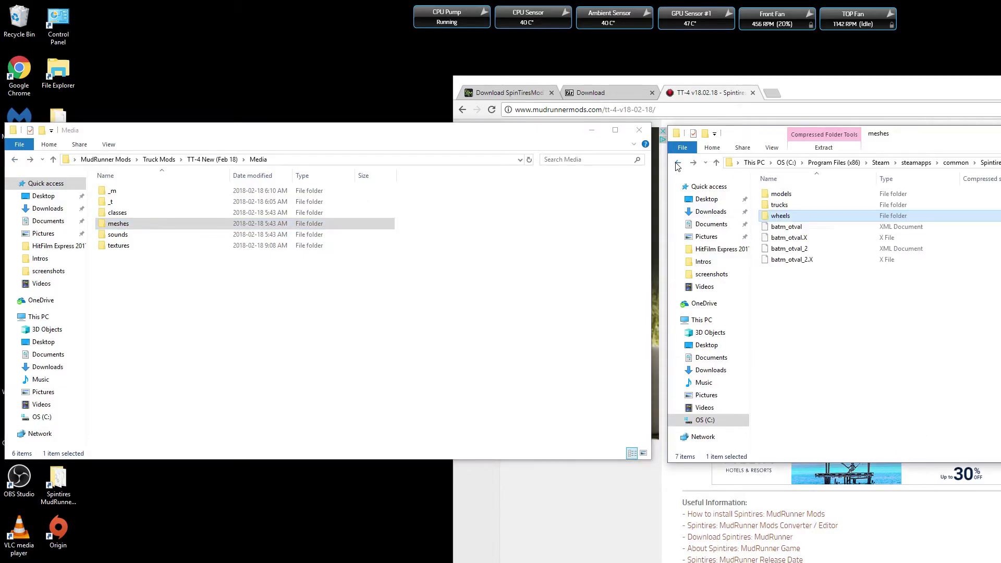
pyautogui.click(677, 164)
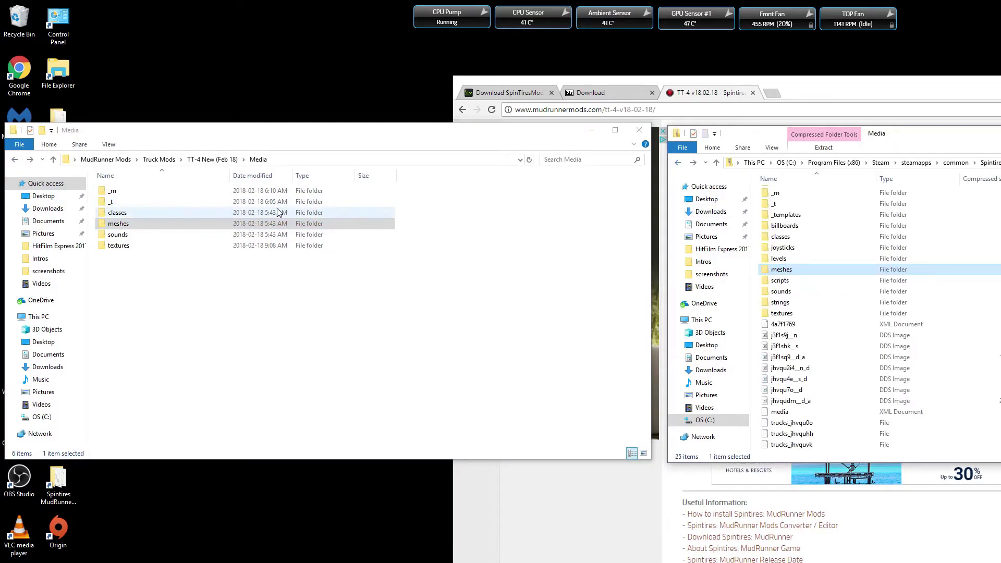
# Copy the eight mod sound files, like 13brake and 13run, into the game's sounds folder.
pyautogui.click(160, 239)
pyautogui.doubleClick(160, 239)
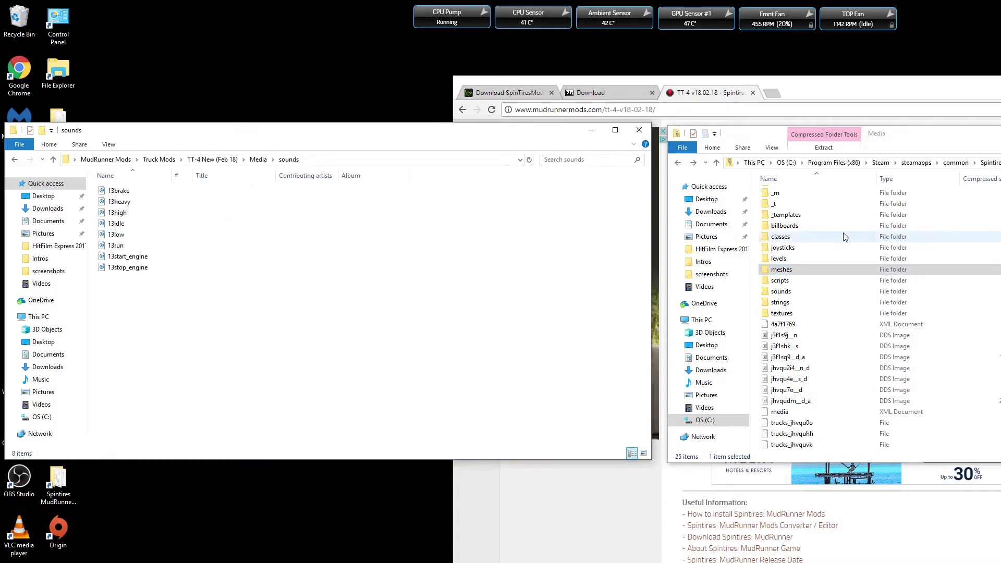
pyautogui.doubleClick(807, 296)
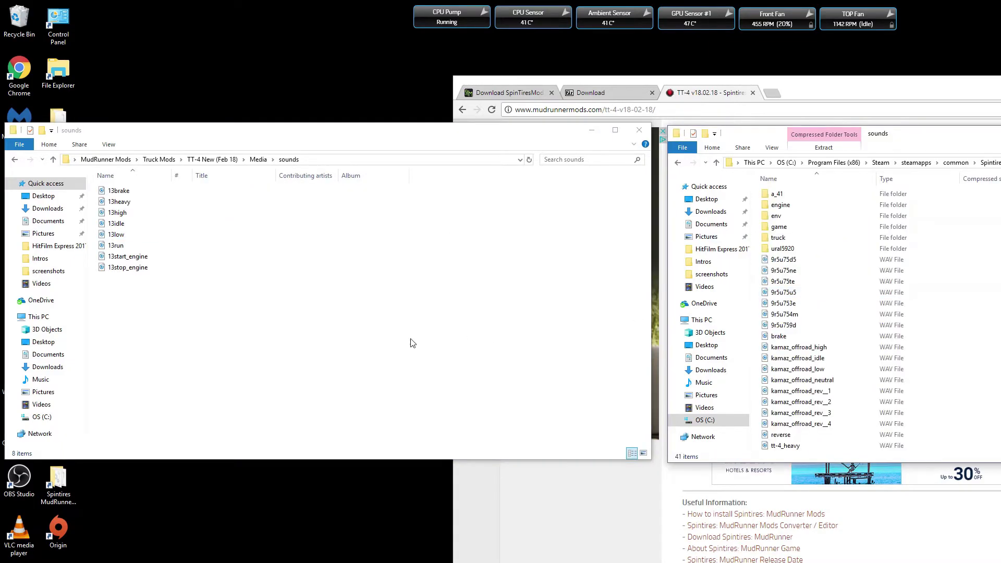
pyautogui.click(131, 195)
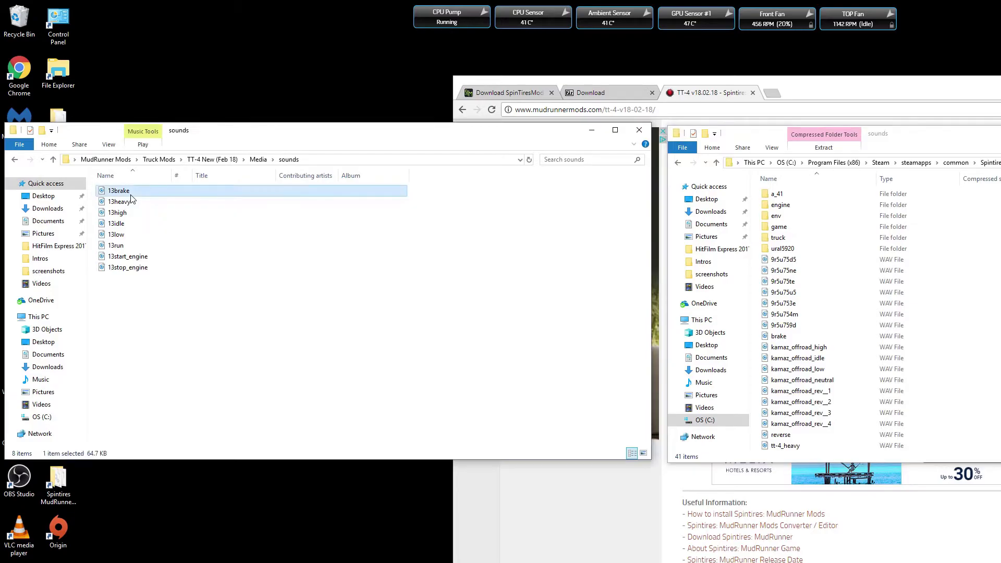
pyautogui.hotkey('ctrl', 'a')
pyautogui.rightClick(135, 199)
pyautogui.click(183, 367)
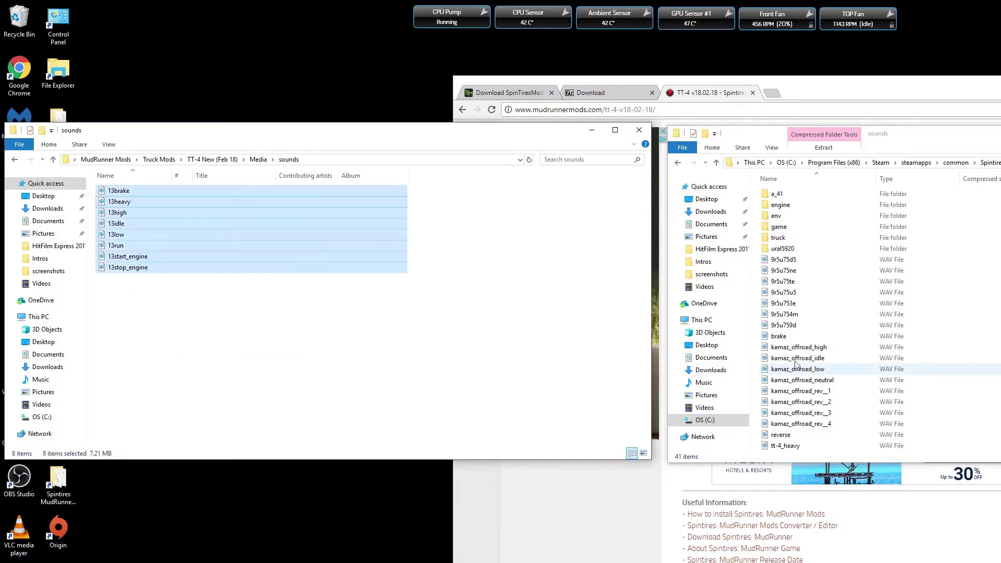
pyautogui.rightClick(871, 338)
pyautogui.click(930, 394)
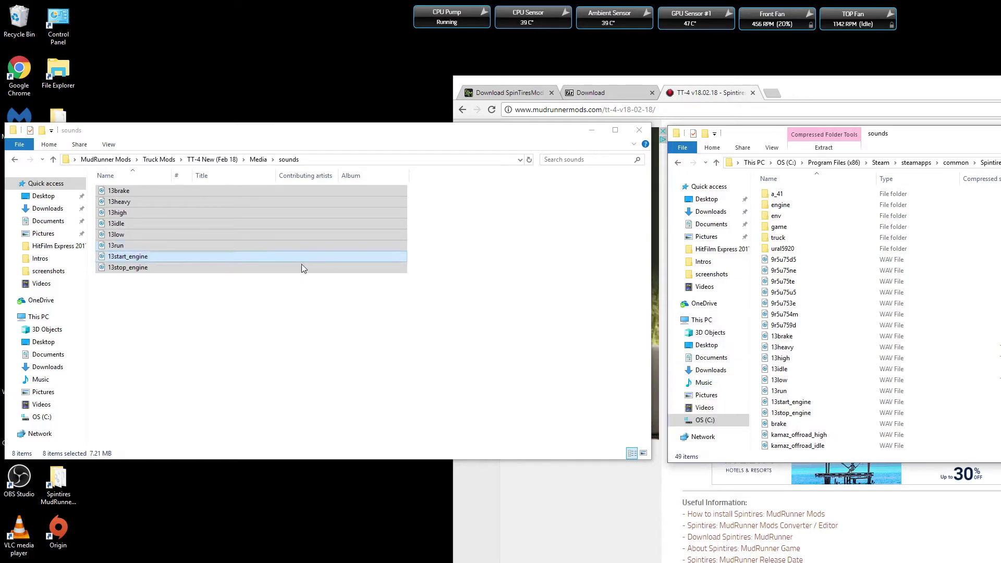
pyautogui.click(15, 160)
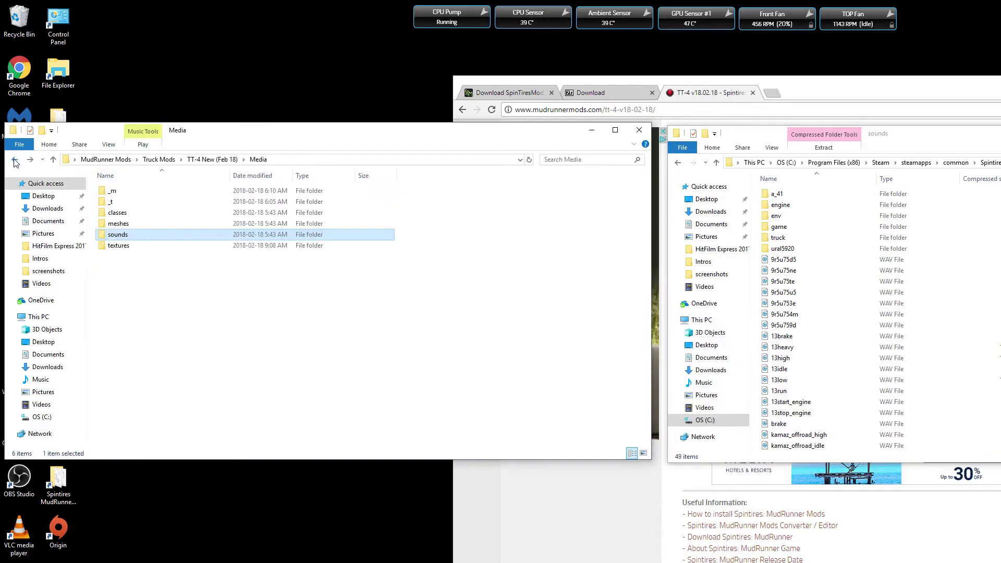
pyautogui.click(679, 162)
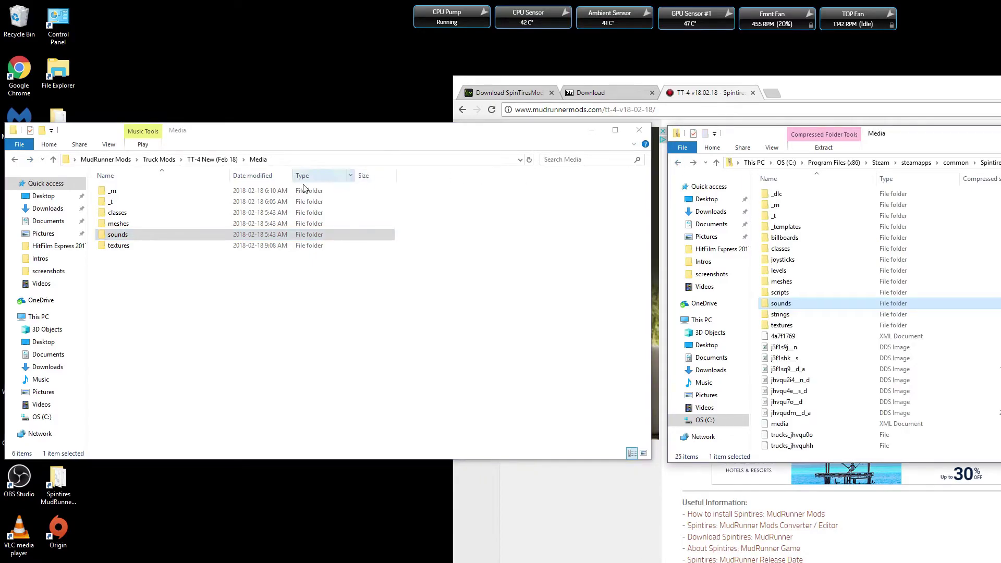
# Copy all 35 mod texture files into the game's textures folder.
pyautogui.doubleClick(133, 246)
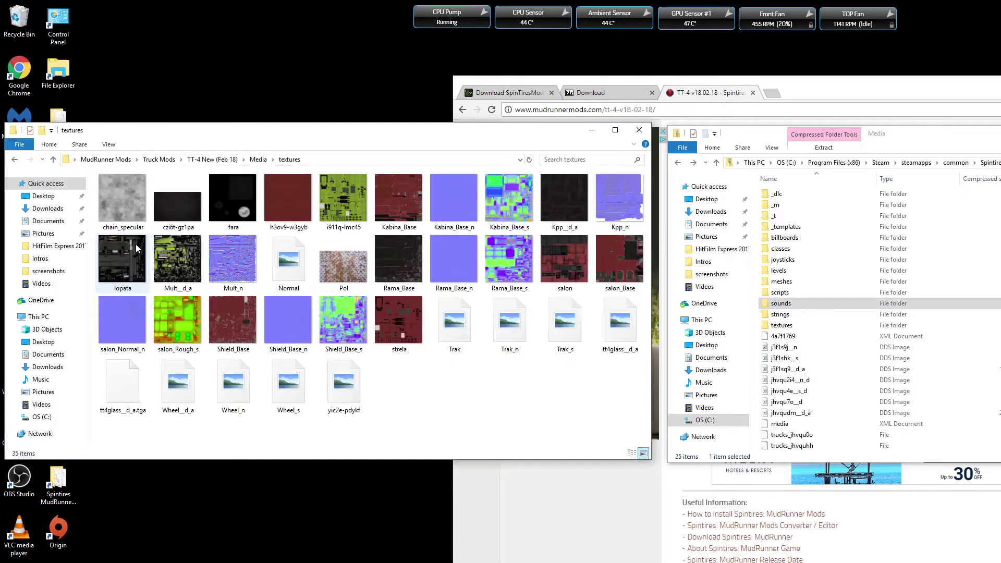
pyautogui.doubleClick(813, 325)
pyautogui.click(119, 195)
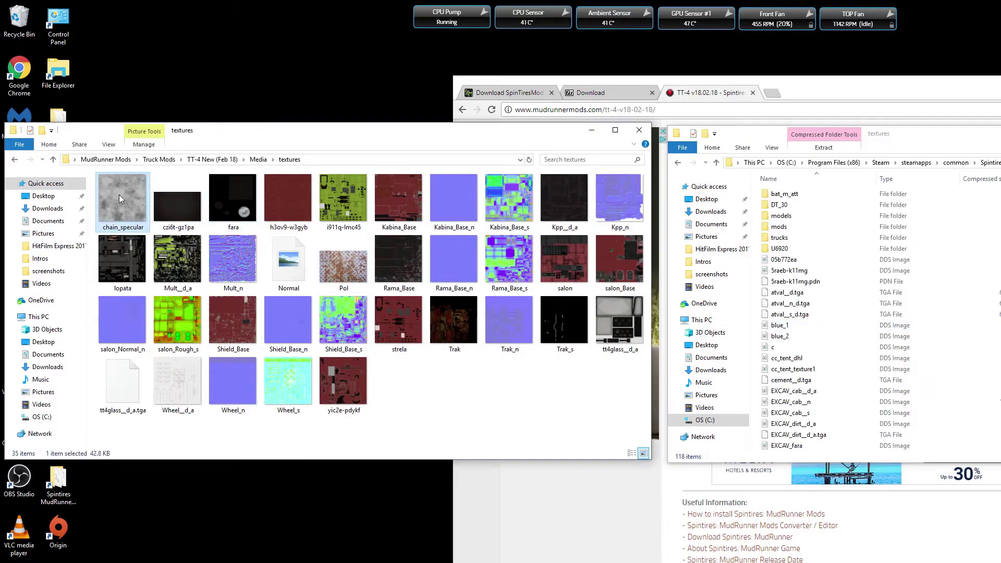
pyautogui.rightClick(119, 194)
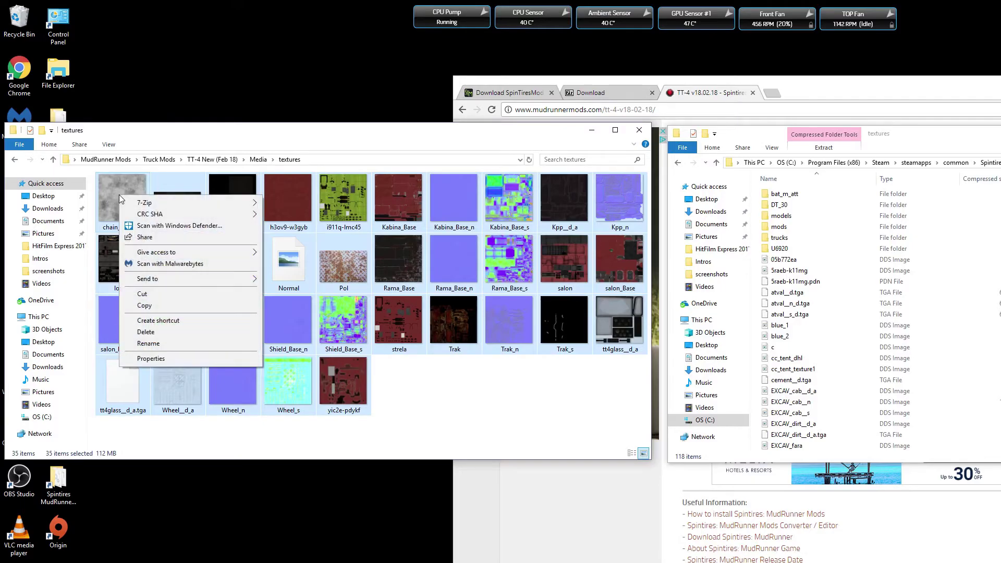
pyautogui.click(171, 306)
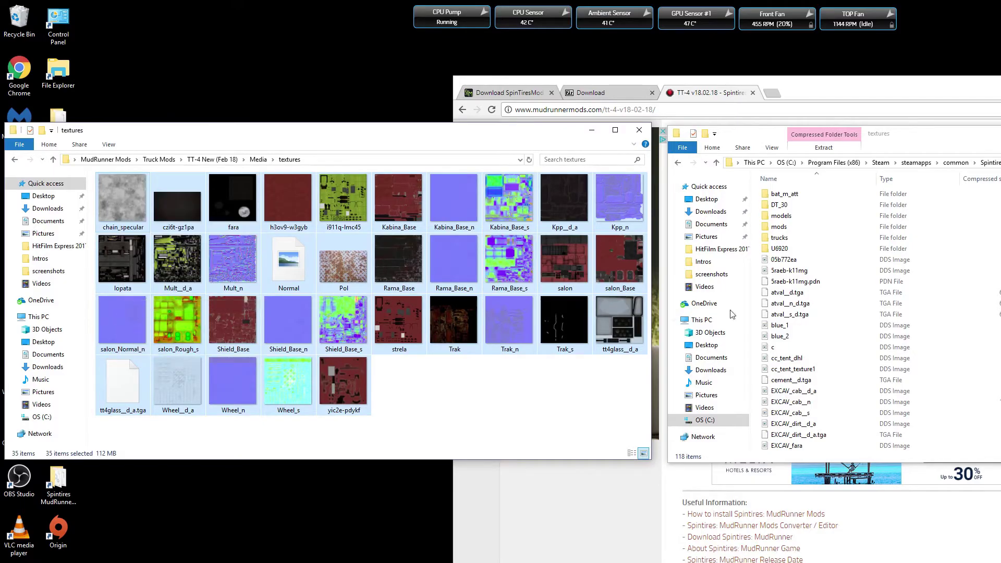
pyautogui.rightClick(879, 291)
pyautogui.rightClick(869, 280)
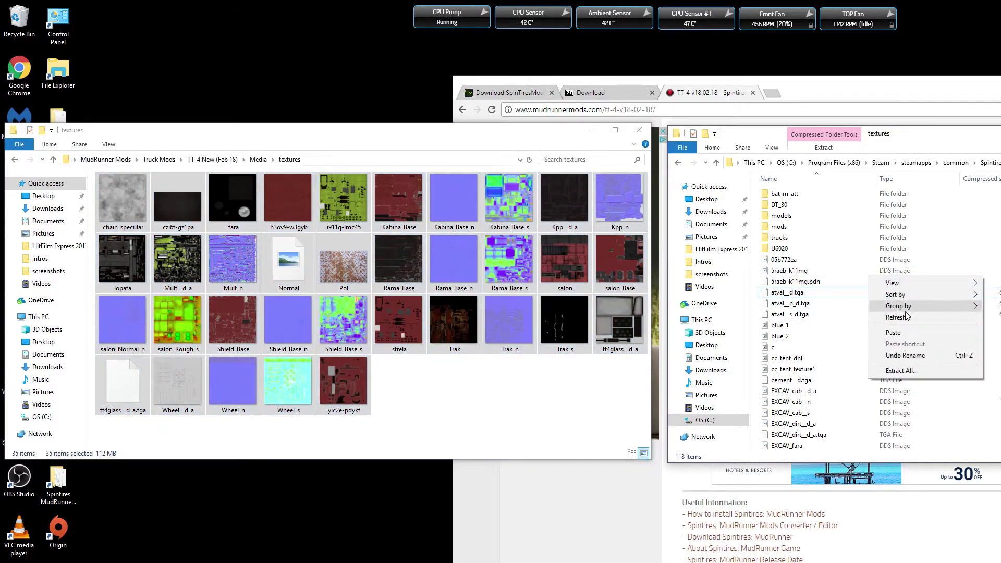
pyautogui.click(686, 467)
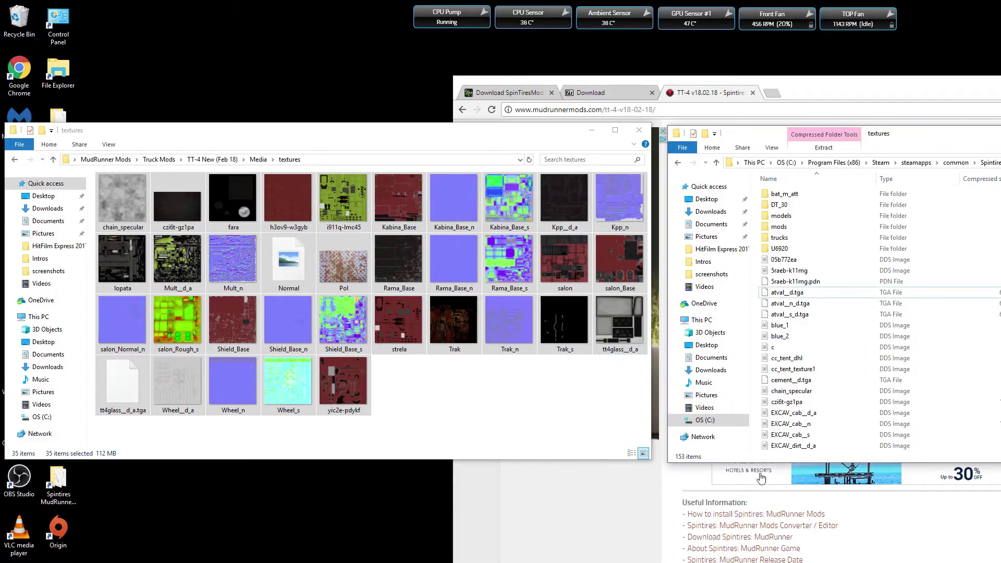
# Return both Explorer windows to their Media folders.
pyautogui.click(15, 163)
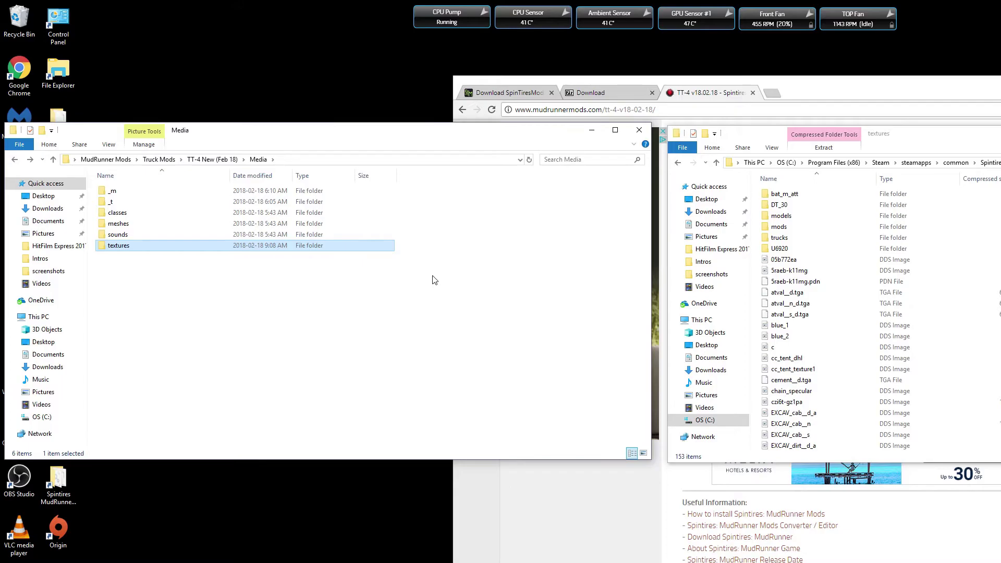
pyautogui.click(678, 163)
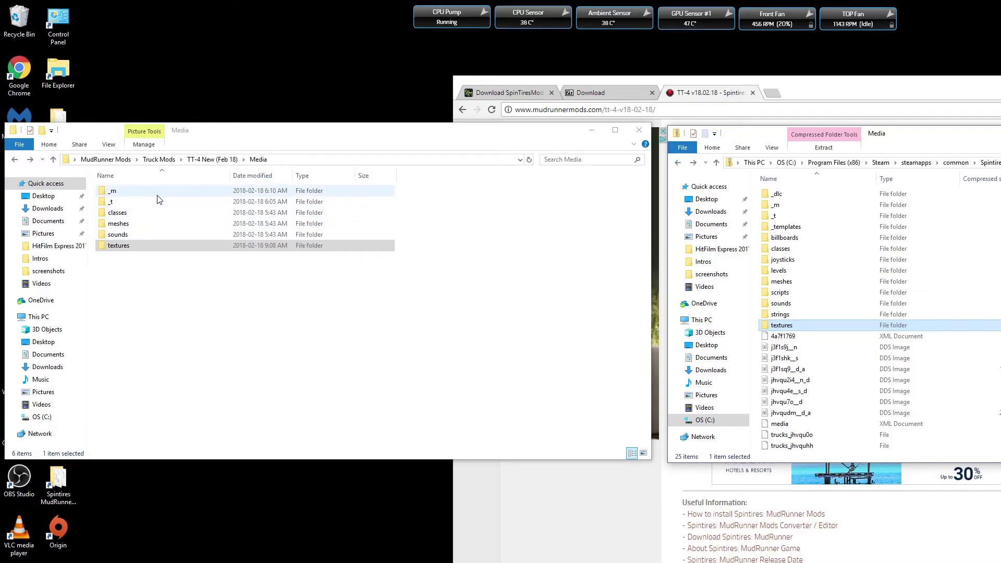
pyautogui.click(137, 247)
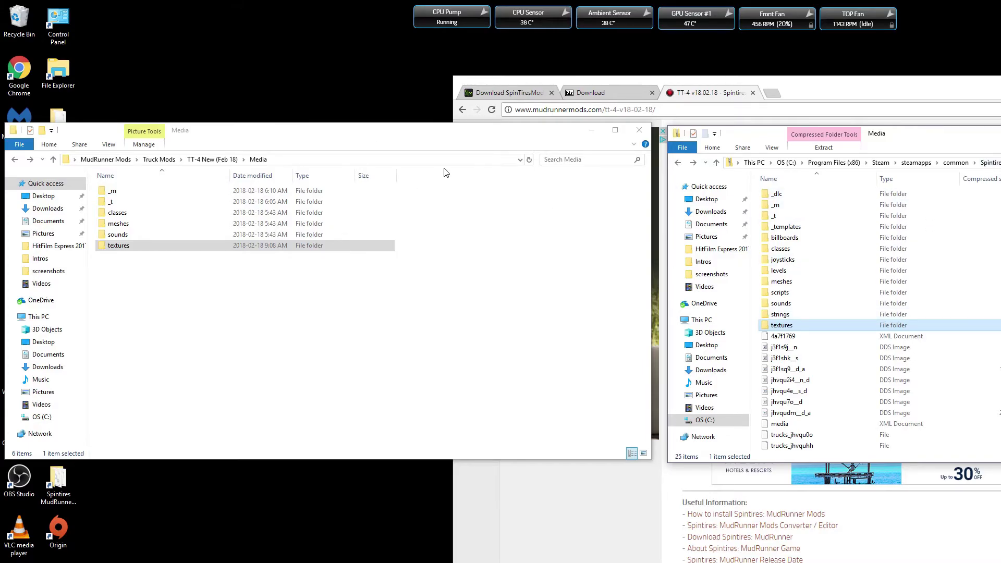
# Close both Explorer windows and launch MudRunner from the SpintiresMod desktop launcher.
pyautogui.click(639, 130)
pyautogui.hotkey('alt', 'F4')
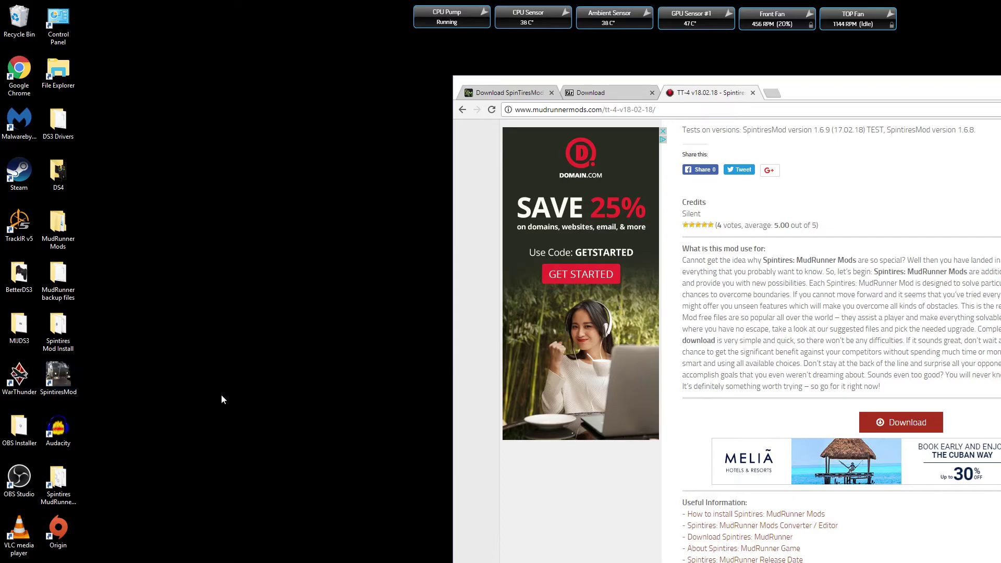
pyautogui.doubleClick(66, 377)
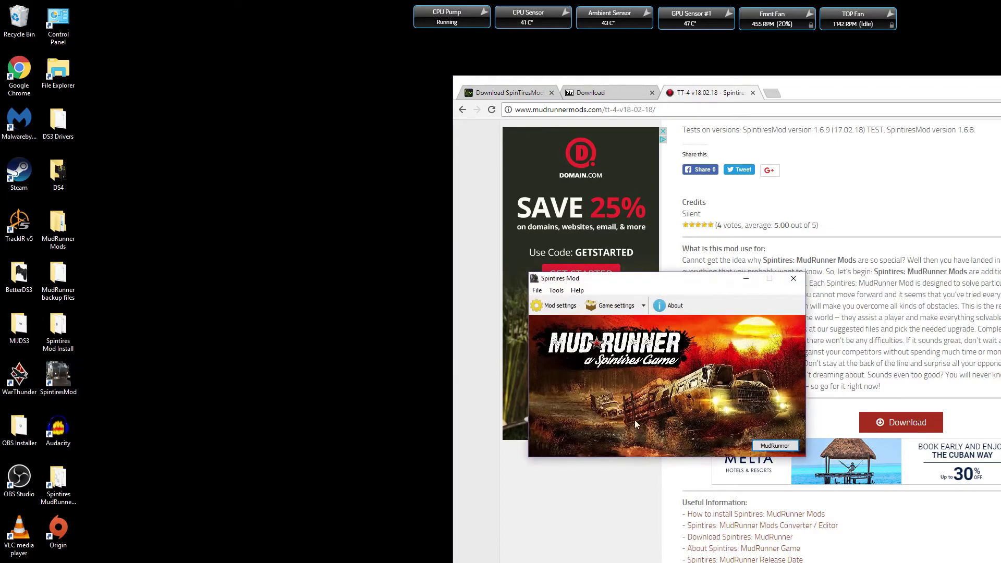
pyautogui.click(776, 445)
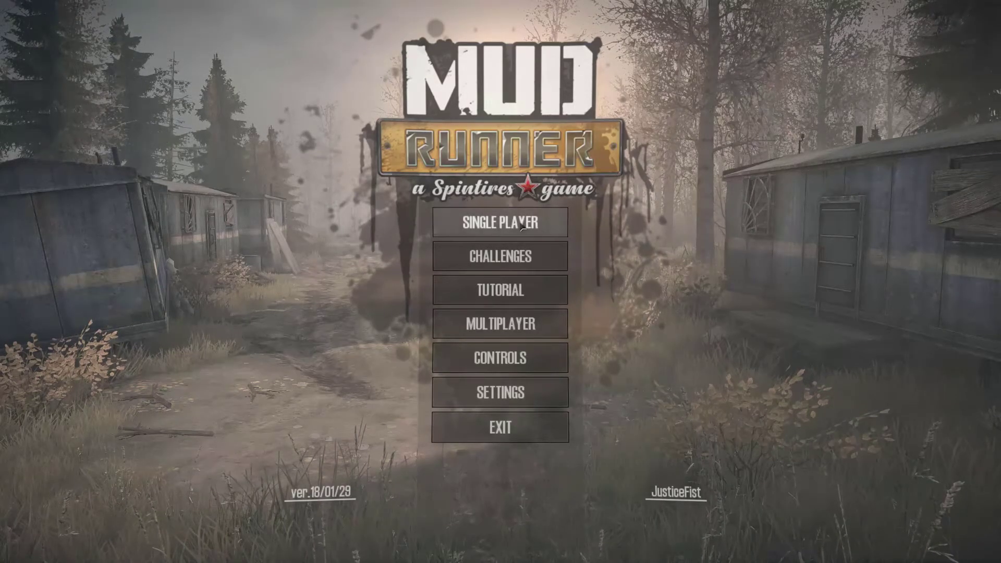
# Start a Single Player game on the map level_build_0850_rc.
pyautogui.click(500, 222)
pyautogui.click(351, 256)
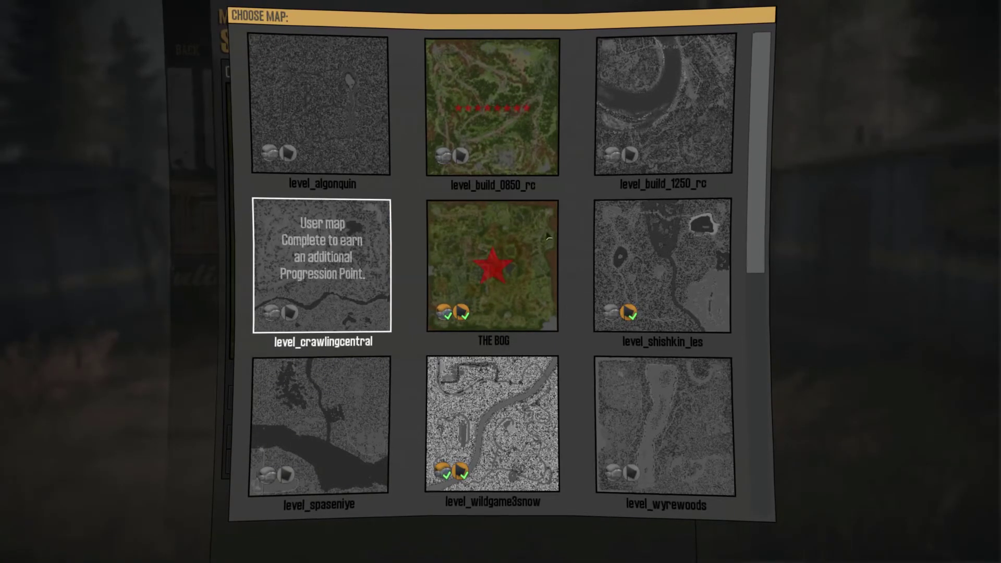
pyautogui.scroll(-2, 724, 336)
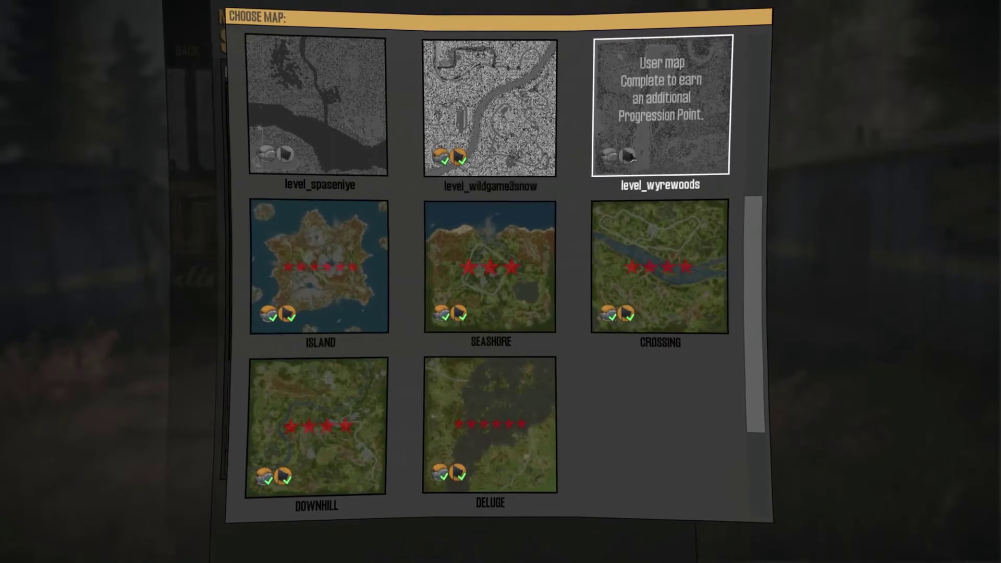
pyautogui.scroll(3, 667, 364)
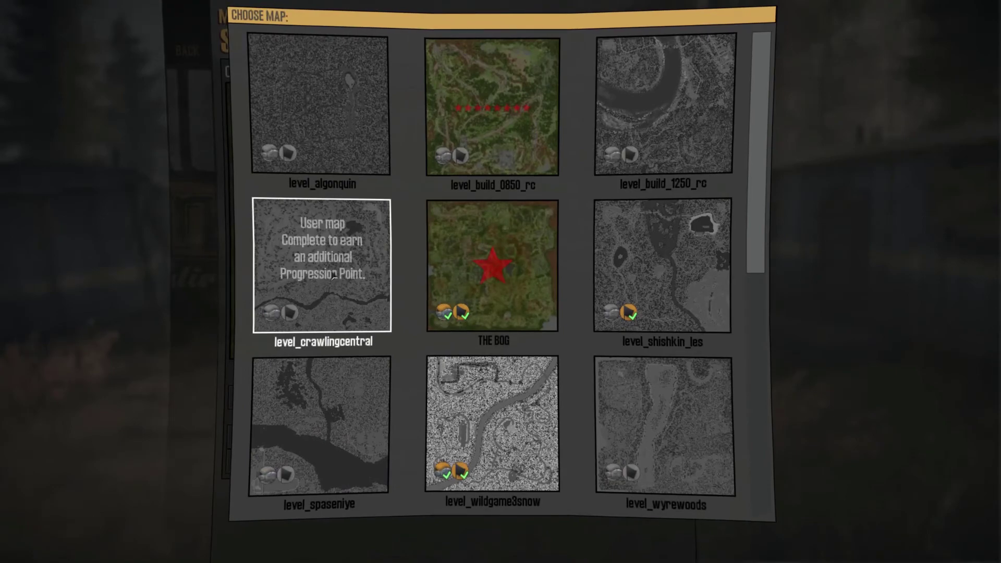
pyautogui.click(520, 164)
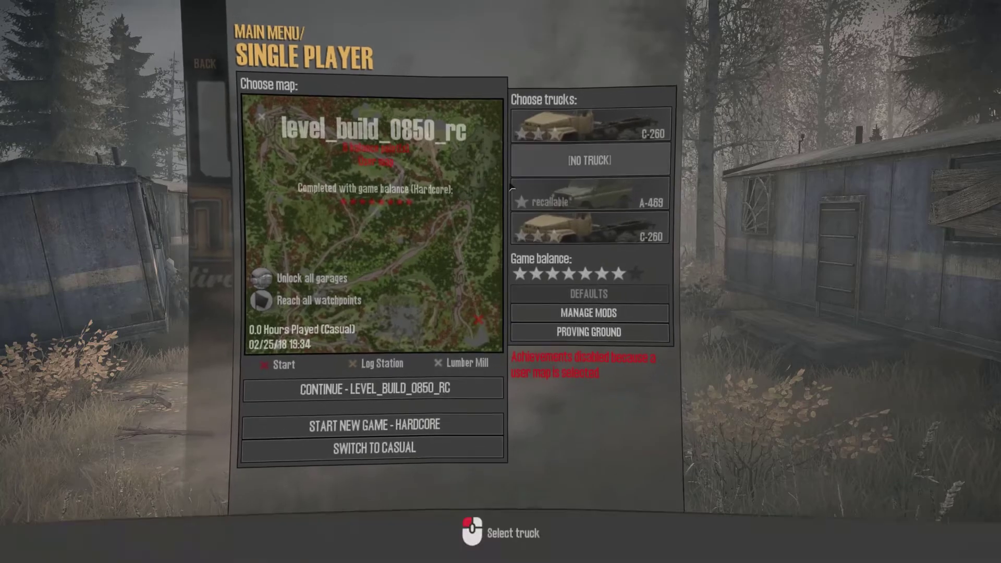
# Clear the preset truck slots and put Skidding_tractor_4 in the first slot.
pyautogui.rightClick(615, 125)
pyautogui.rightClick(625, 194)
pyautogui.rightClick(633, 223)
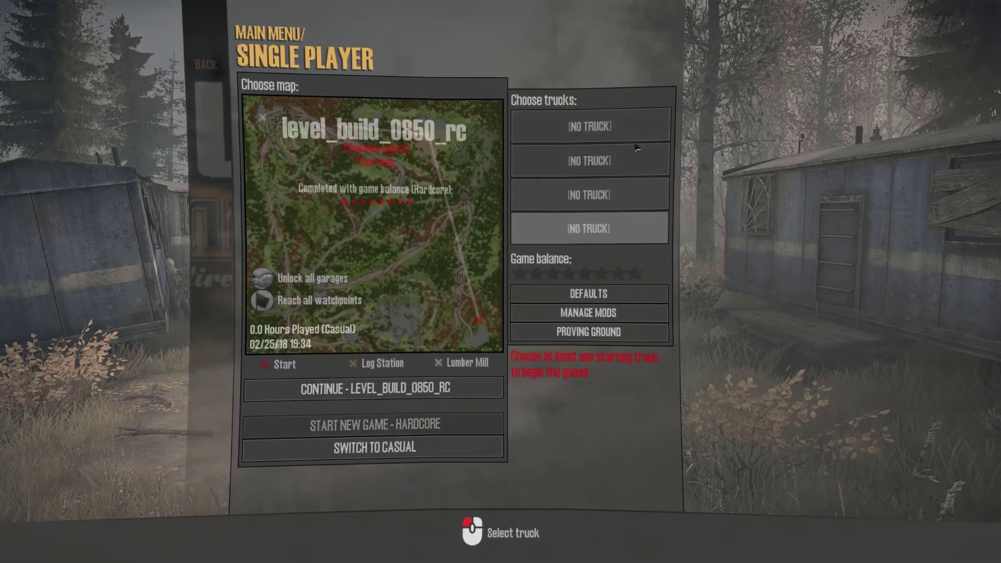
pyautogui.click(632, 127)
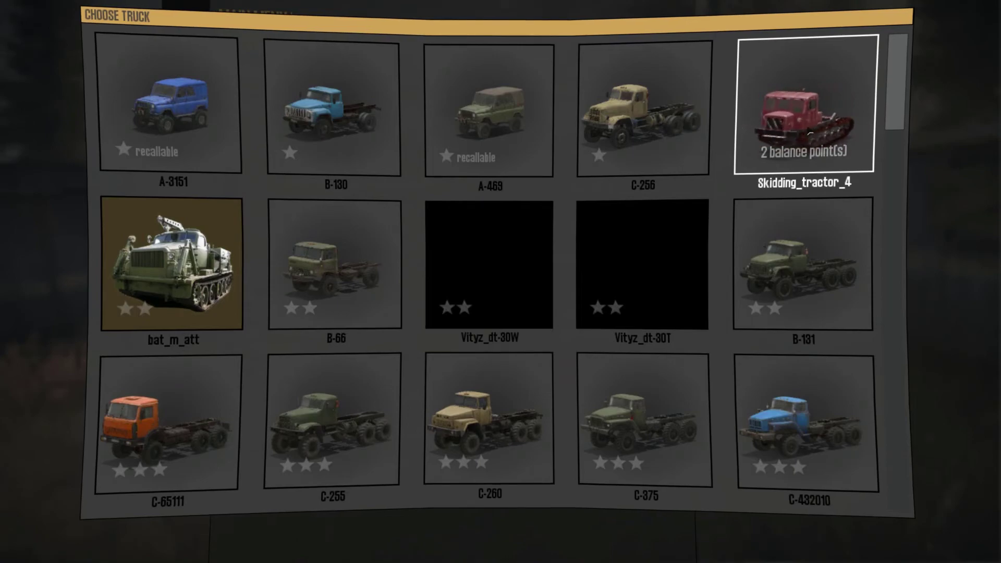
pyautogui.click(807, 131)
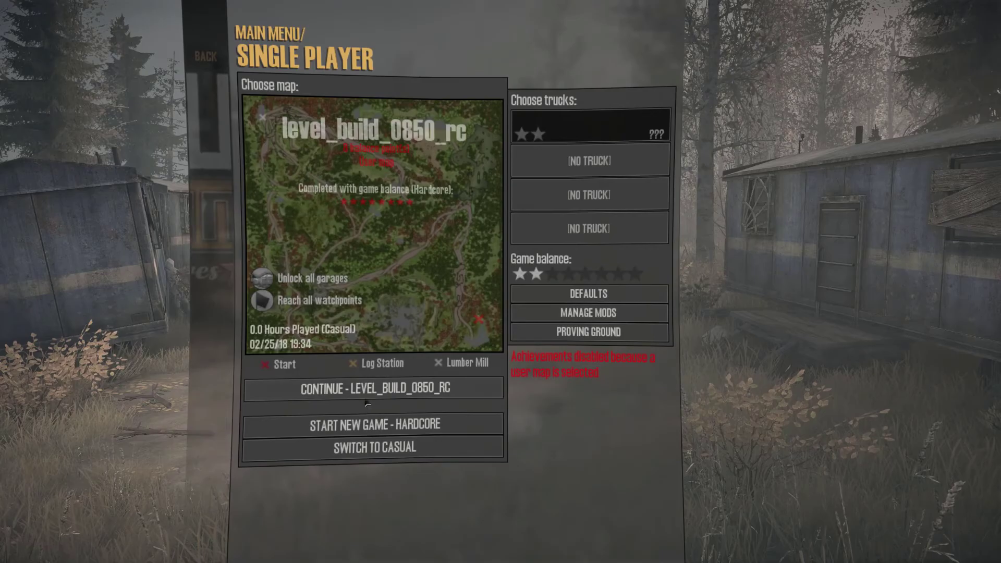
# Start a new game on level_build_0850_rc with the red TT-4 tractor and start its engine.
pyautogui.click(374, 426)
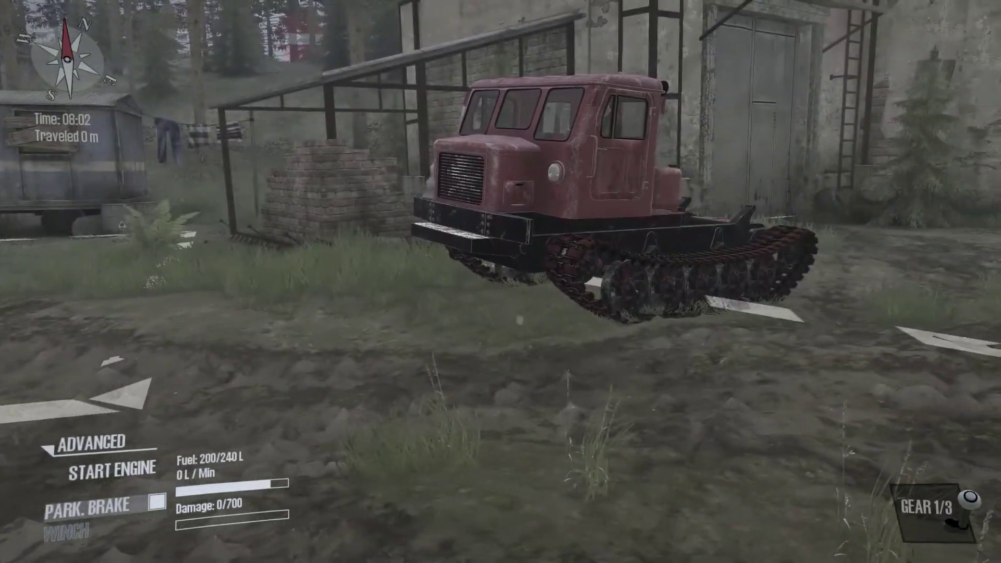
pyautogui.press('w')
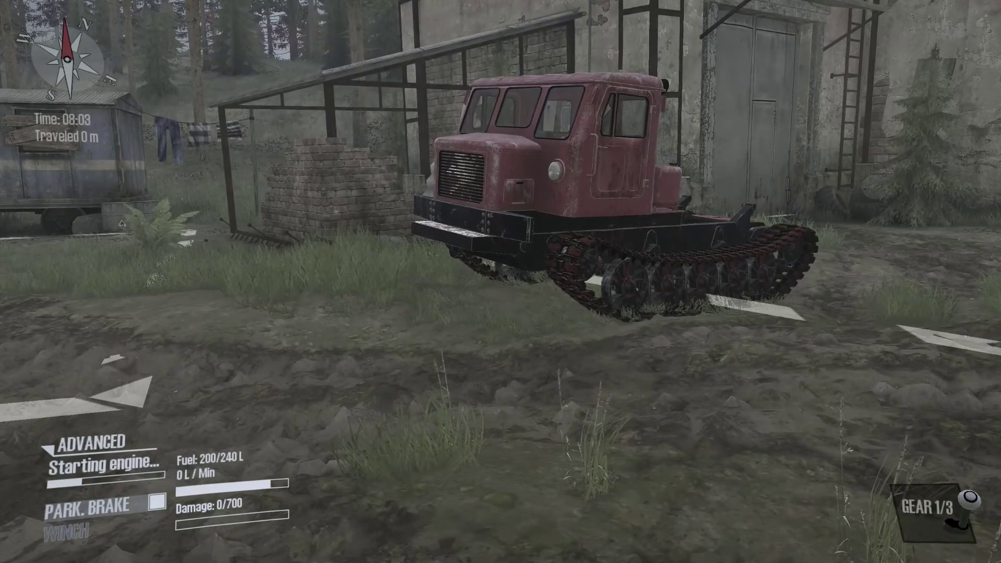